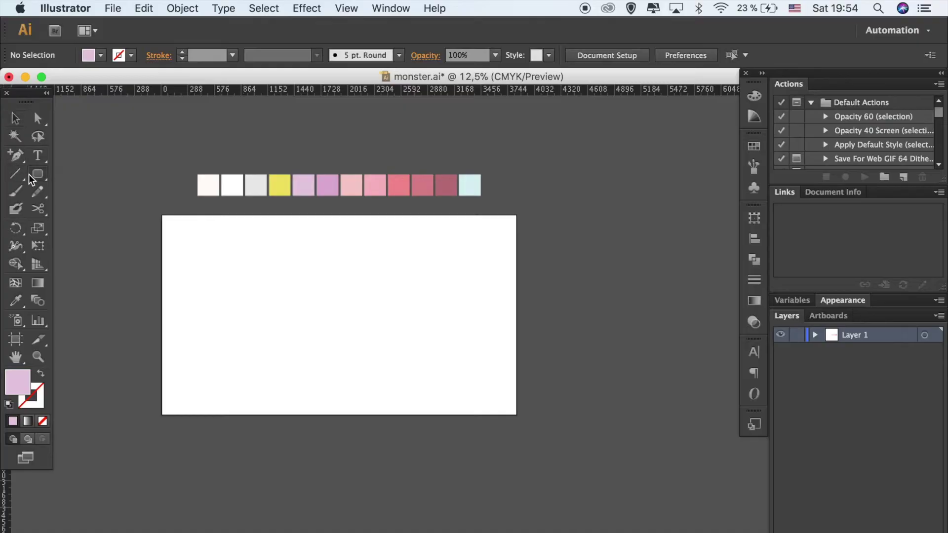
# - Draw a 1000×900 px pink rounded rectangle (radius 100) and centre it on the artboard
pyautogui.click(29, 176)
pyautogui.click(273, 281)
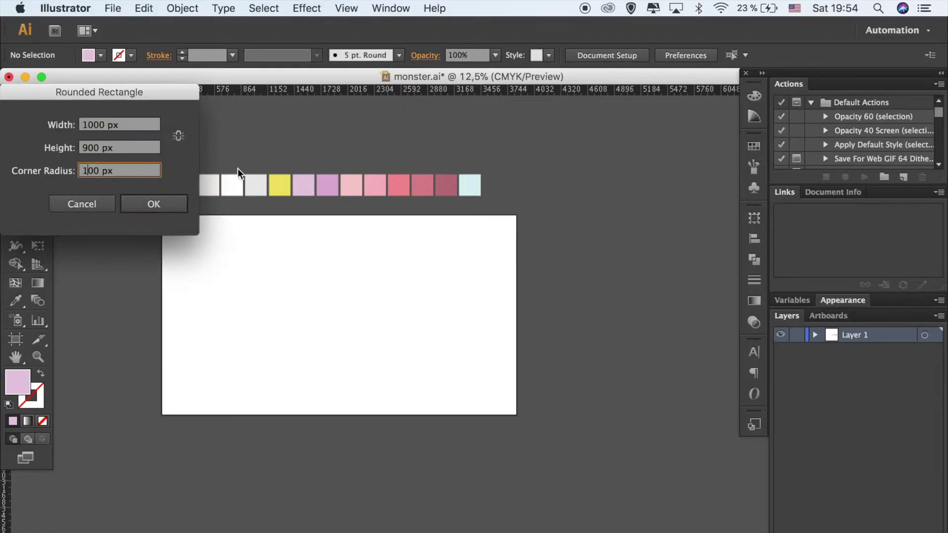
pyautogui.press('Return')
pyautogui.moveTo(320, 340); pyautogui.dragTo(341, 333)
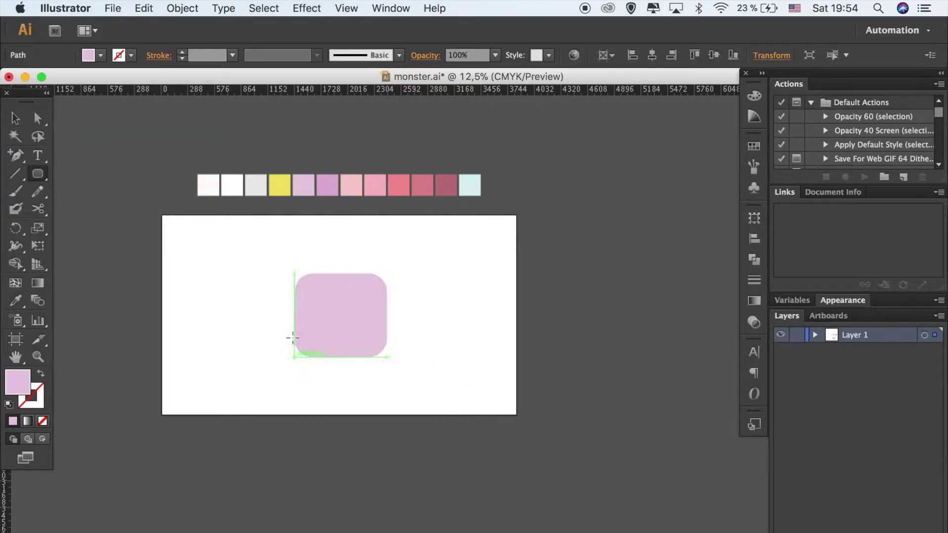
# - Add a 400 px wide rounded rectangle and place it at the body's lower left
pyautogui.click(291, 356)
pyautogui.click(90, 173)
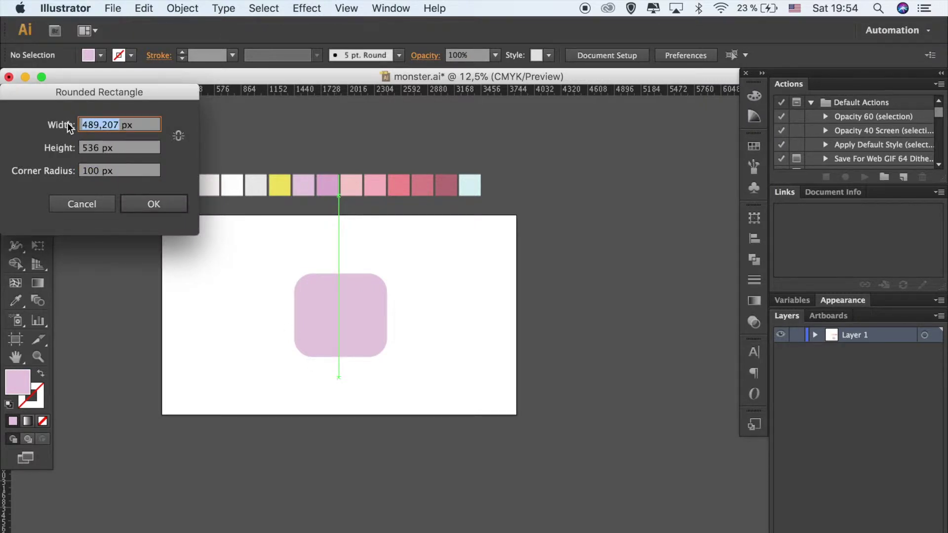
pyautogui.write('400')
pyautogui.press('Return')
pyautogui.press('v')
pyautogui.moveTo(352, 406); pyautogui.dragTo(309, 351)
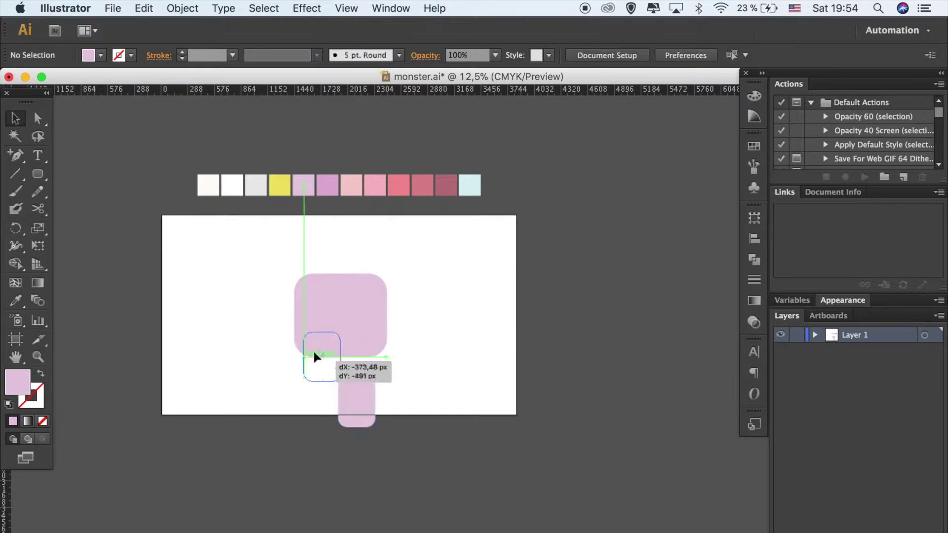
# - Resize the small rectangle into a narrow leg of about 454 × 609 px
pyautogui.press('super+equal')
pyautogui.press('super+equal')
pyautogui.moveTo(271, 358); pyautogui.dragTo(275, 364)
pyautogui.click(331, 425)
pyautogui.click(282, 374)
pyautogui.moveTo(307, 314); pyautogui.dragTo(322, 296)
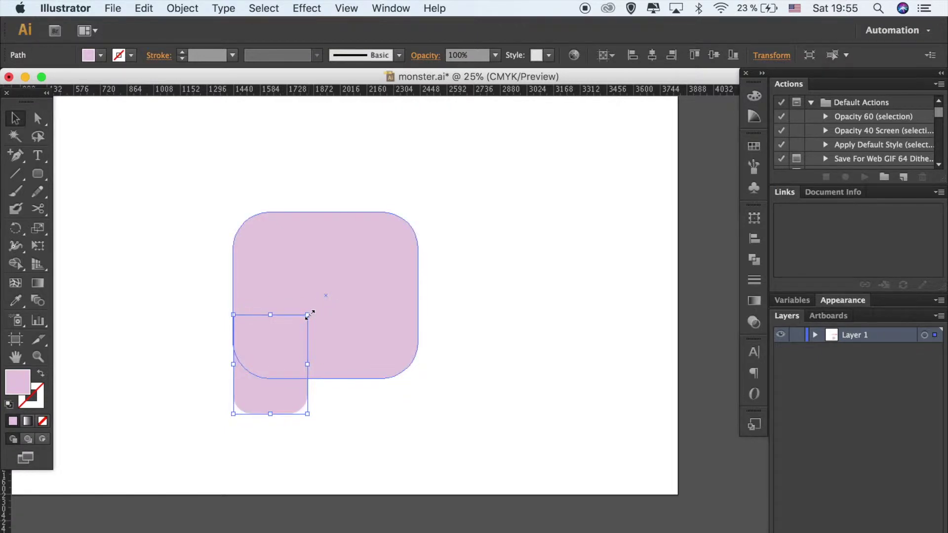
pyautogui.moveTo(320, 413); pyautogui.dragTo(317, 413)
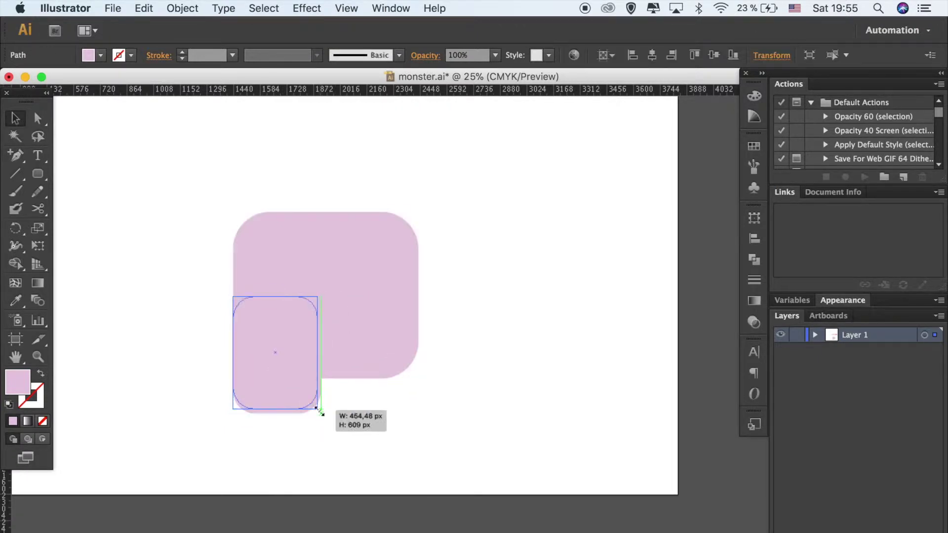
# - Copy the leg to the right side and select the body with both legs
pyautogui.moveTo(295, 380); pyautogui.dragTo(397, 380)
pyautogui.moveTo(408, 452); pyautogui.dragTo(222, 202)
pyautogui.click(753, 259)
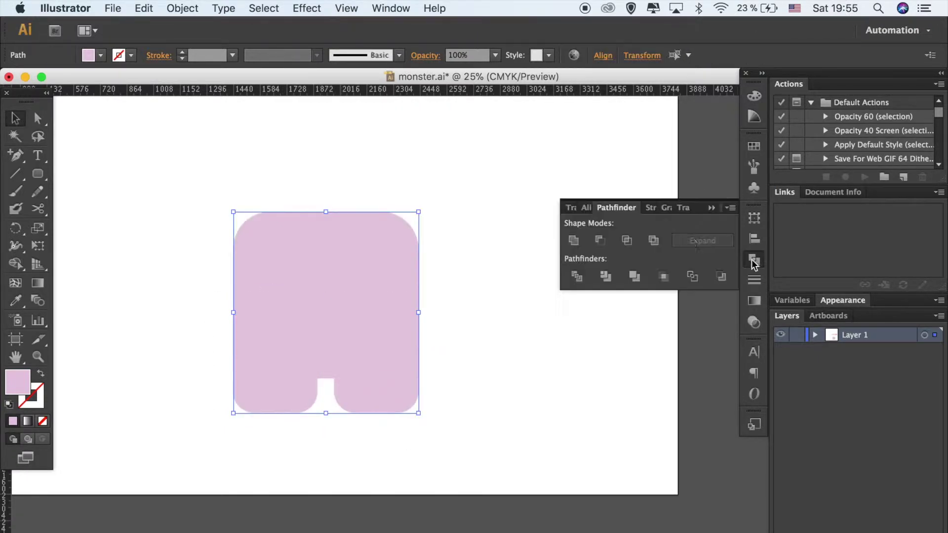
# - Unite the body and legs into one path and pull the lower right side inward
pyautogui.click(573, 240)
pyautogui.moveTo(419, 440); pyautogui.dragTo(380, 286)
pyautogui.click(346, 8)
pyautogui.click(367, 200)
pyautogui.moveTo(446, 473); pyautogui.dragTo(379, 281)
pyautogui.click(443, 432)
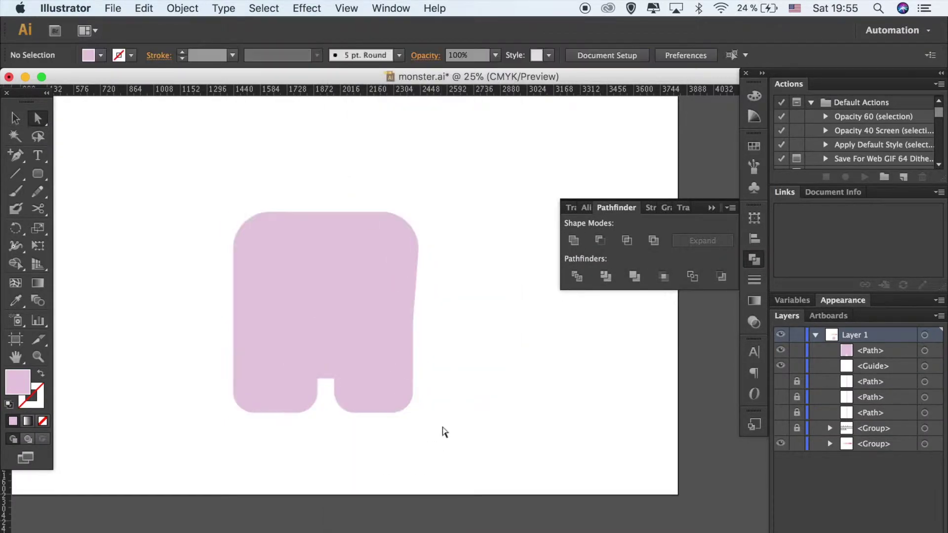
# - Adjust the left and right side anchors so the body tapers toward the legs
pyautogui.moveTo(196, 271); pyautogui.dragTo(197, 271)
pyautogui.moveTo(434, 448); pyautogui.dragTo(377, 286)
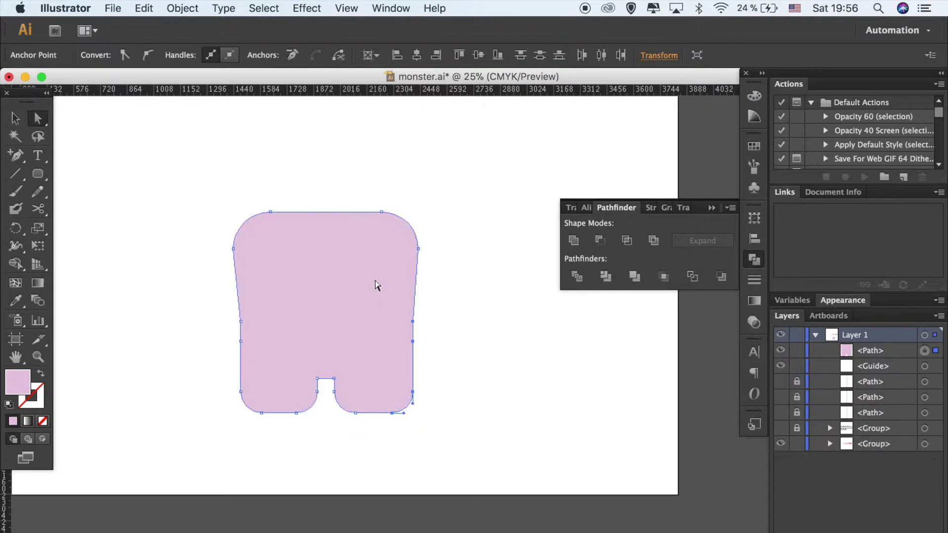
pyautogui.click(441, 383)
pyautogui.moveTo(475, 342); pyautogui.dragTo(407, 314)
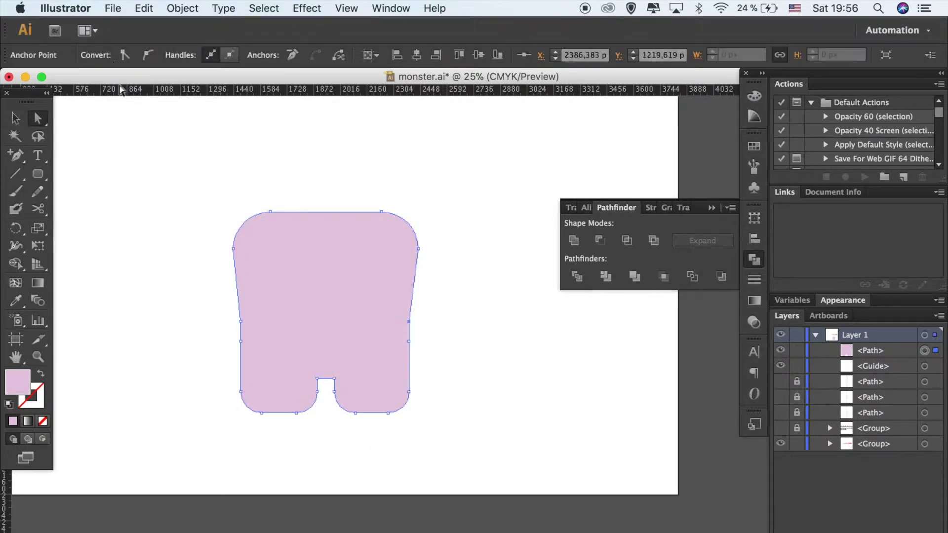
pyautogui.click(429, 332)
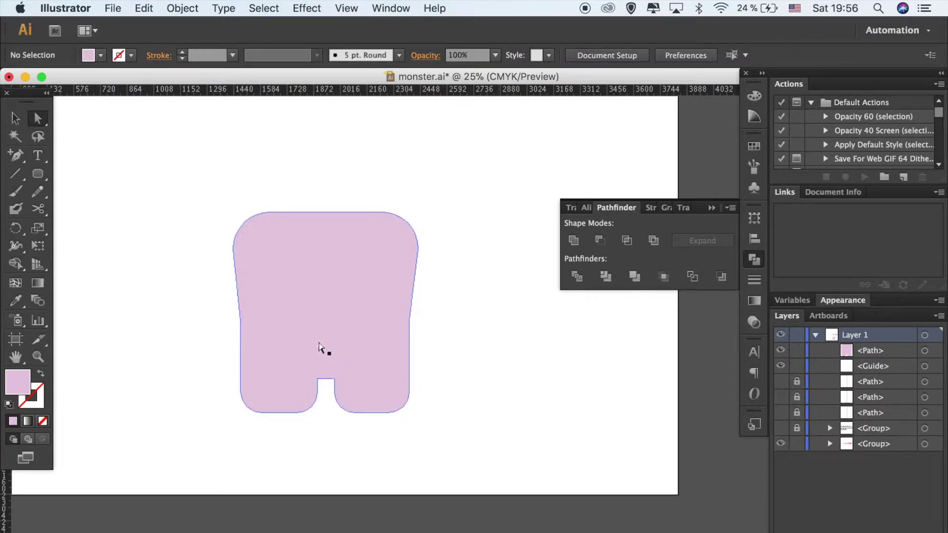
pyautogui.click(240, 322)
pyautogui.click(179, 267)
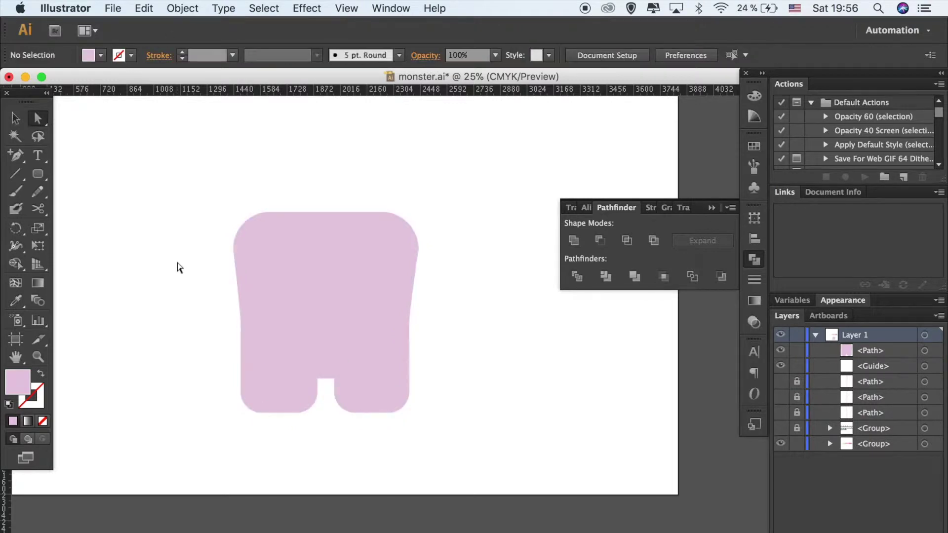
pyautogui.moveTo(37, 174); pyautogui.dragTo(84, 205)
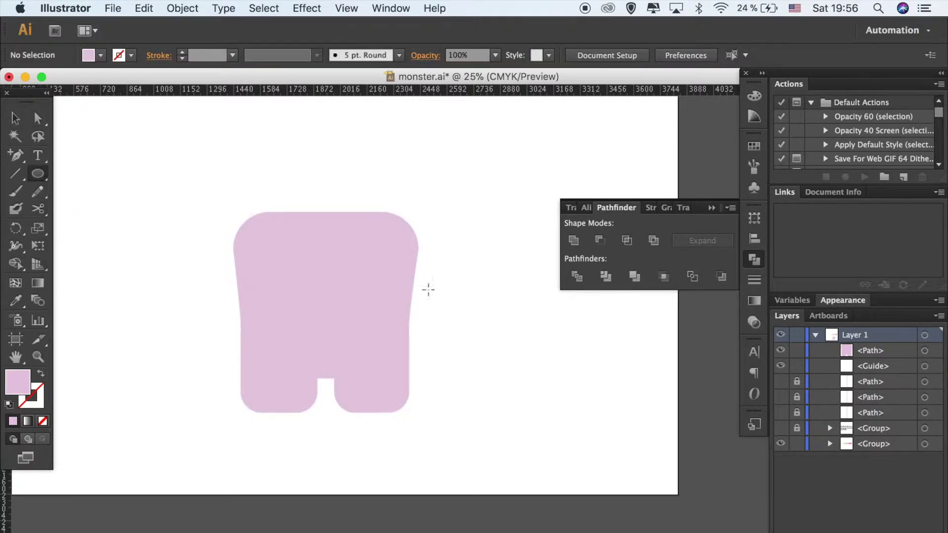
# - Draw a large circle over the body's top and centre it horizontally on the body
pyautogui.moveTo(321, 228); pyautogui.dragTo(403, 323)
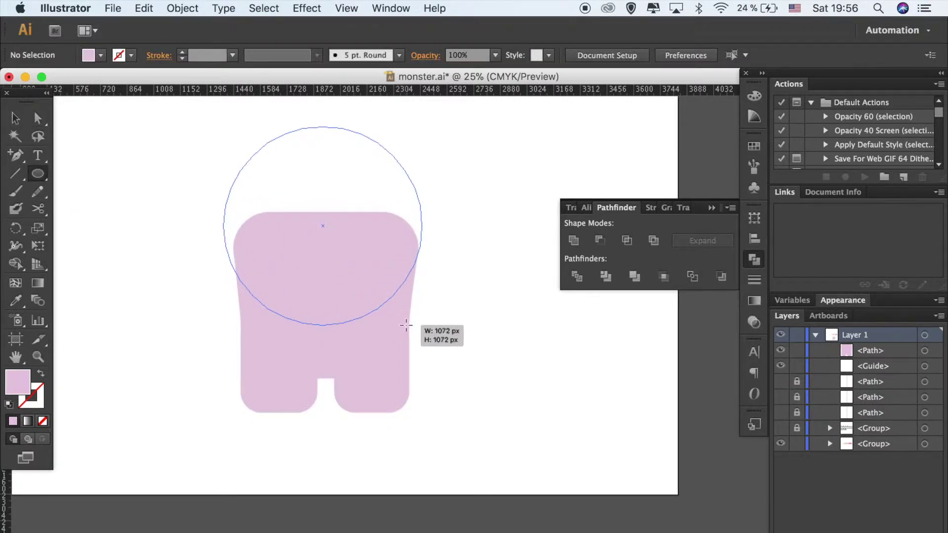
pyautogui.moveTo(402, 323); pyautogui.dragTo(397, 339)
pyautogui.press('v')
pyautogui.keyDown('shift'); pyautogui.click(395, 335); pyautogui.keyUp('shift')
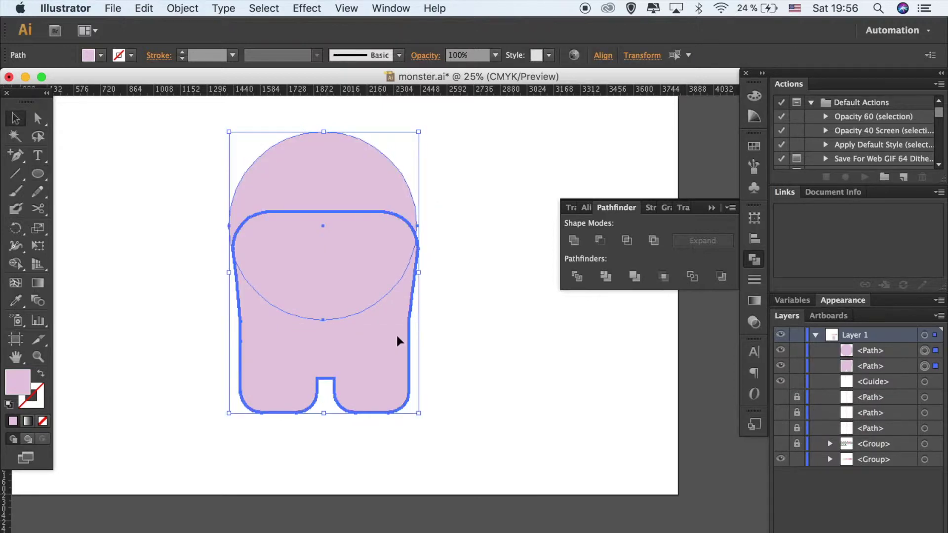
pyautogui.click(602, 59)
pyautogui.click(474, 93)
pyautogui.click(359, 178)
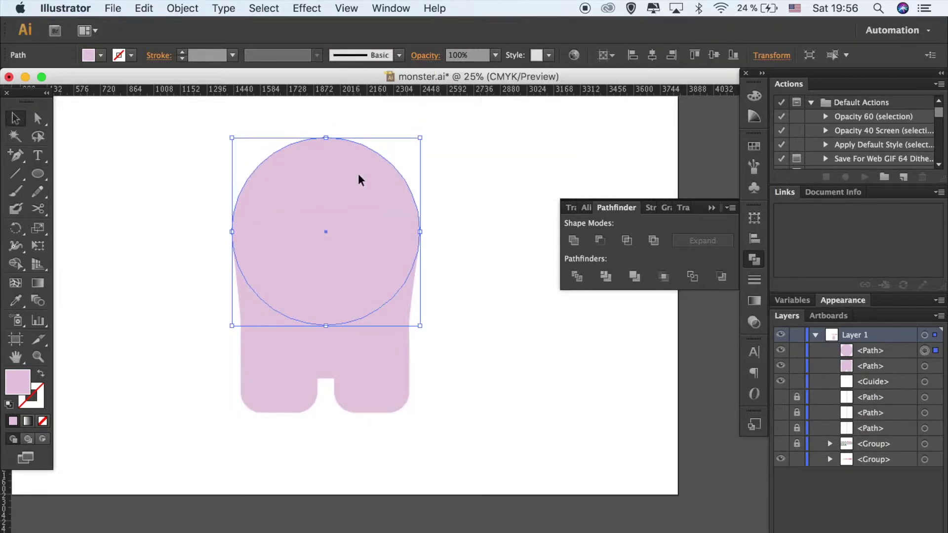
# - Select the circle with the body and unite them into a domed shape
pyautogui.click(571, 306)
pyautogui.click(387, 354)
pyautogui.press('super+equal')
pyautogui.click(568, 484)
pyautogui.press('super+minus')
pyautogui.press('super+minus')
pyautogui.press('super+minus')
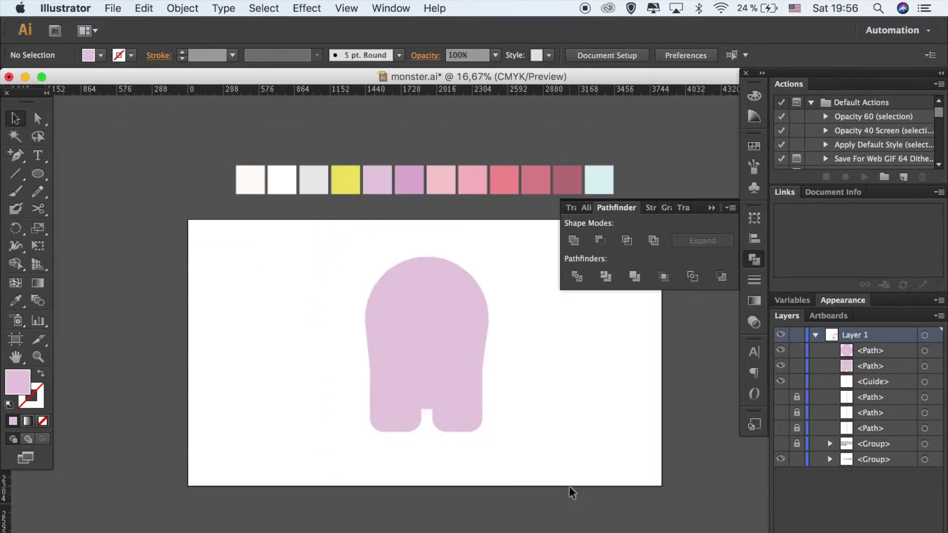
pyautogui.press('super+equal')
pyautogui.click(410, 271)
pyautogui.keyDown('shift'); pyautogui.click(448, 431); pyautogui.keyUp('shift')
pyautogui.moveTo(523, 506); pyautogui.dragTo(276, 270)
pyautogui.press('super+g')
pyautogui.click(579, 238)
# - Copy the merged body and paste a duplicate in front in place
pyautogui.click(569, 400)
pyautogui.click(486, 390)
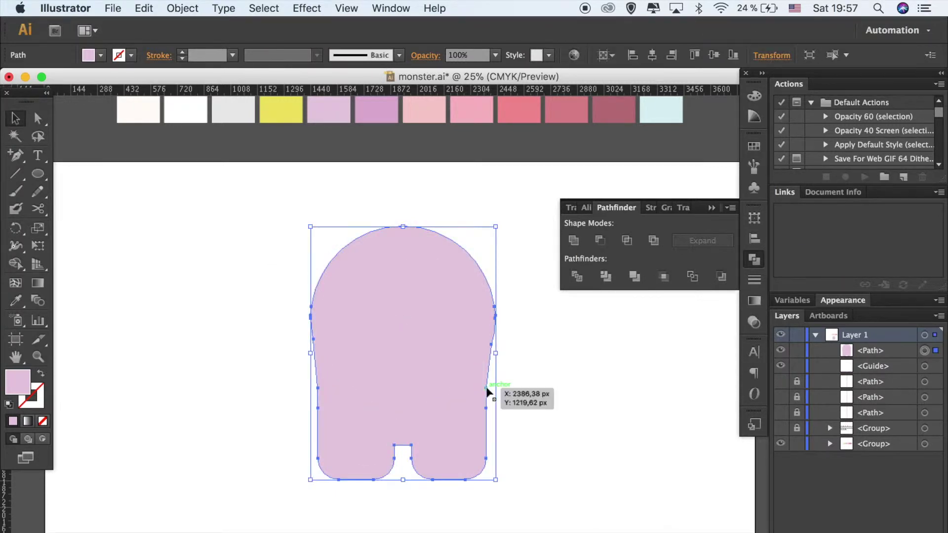
pyautogui.press('a')
pyautogui.click(589, 511)
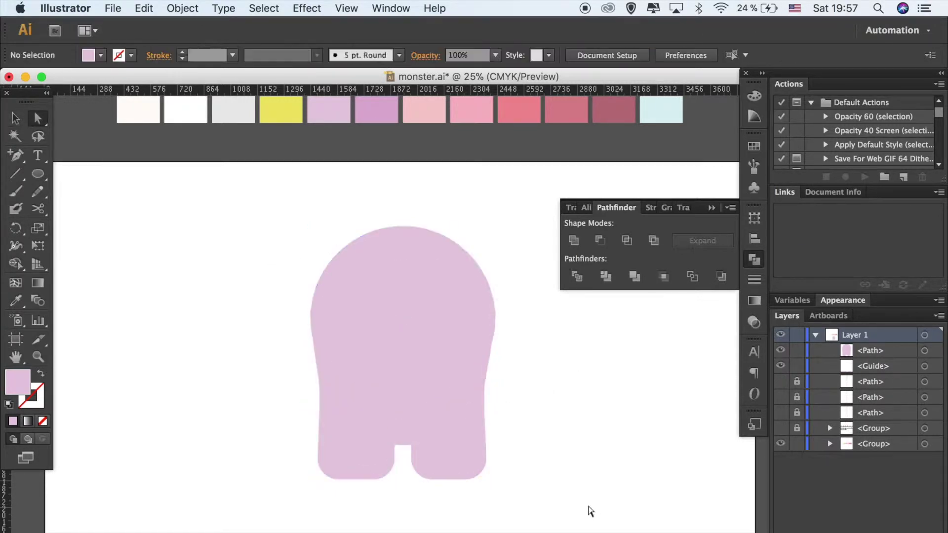
pyautogui.scroll(2, 384, 349)
pyautogui.click(384, 348)
pyautogui.press('super+c')
pyautogui.press('super+f')
# - Fill the body copy darker pink and shift a second copy right to expose a left strip
pyautogui.press('i')
pyautogui.click(365, 156)
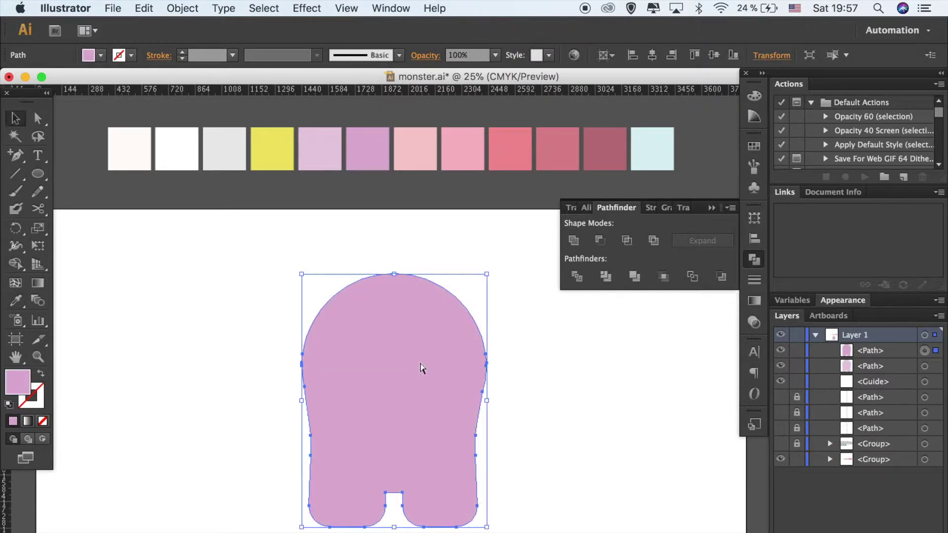
pyautogui.press('super+f')
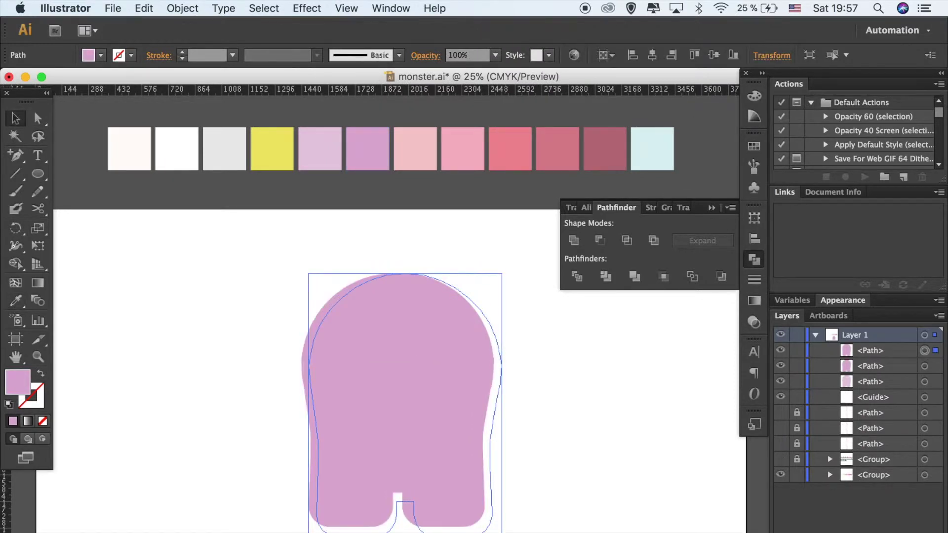
pyautogui.moveTo(502, 273); pyautogui.dragTo(513, 248)
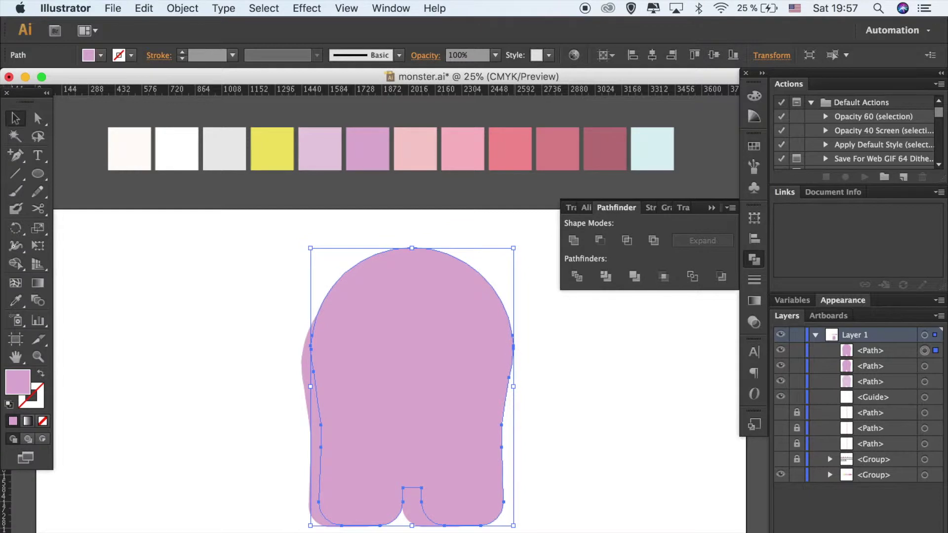
# - Apply Minus Front to leave the darker left strip and remove the leftover leg piece
pyautogui.keyDown('shift'); pyautogui.click(307, 380); pyautogui.keyUp('shift')
pyautogui.click(600, 240)
pyautogui.click(496, 524)
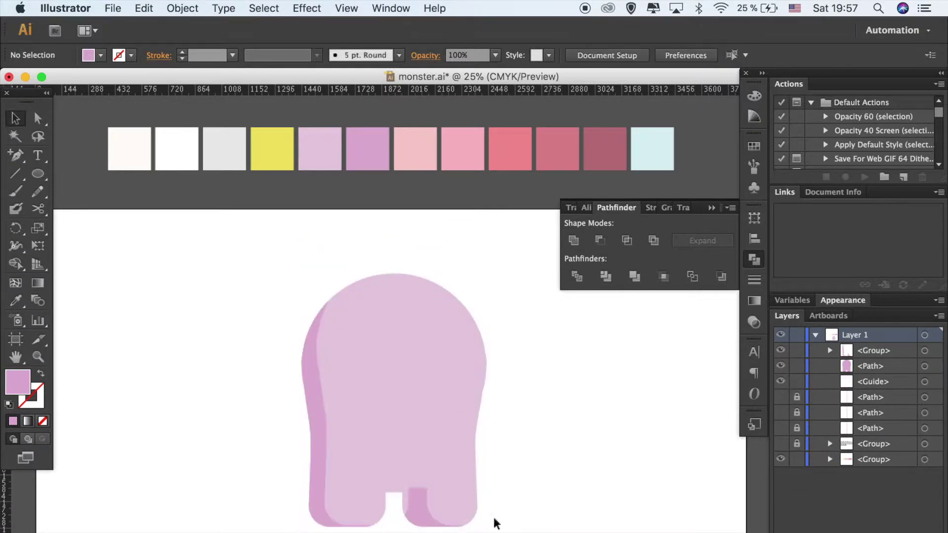
pyautogui.moveTo(496, 523); pyautogui.dragTo(429, 502)
pyautogui.press('super+shift+g')
pyautogui.click(416, 508)
pyautogui.press('Delete')
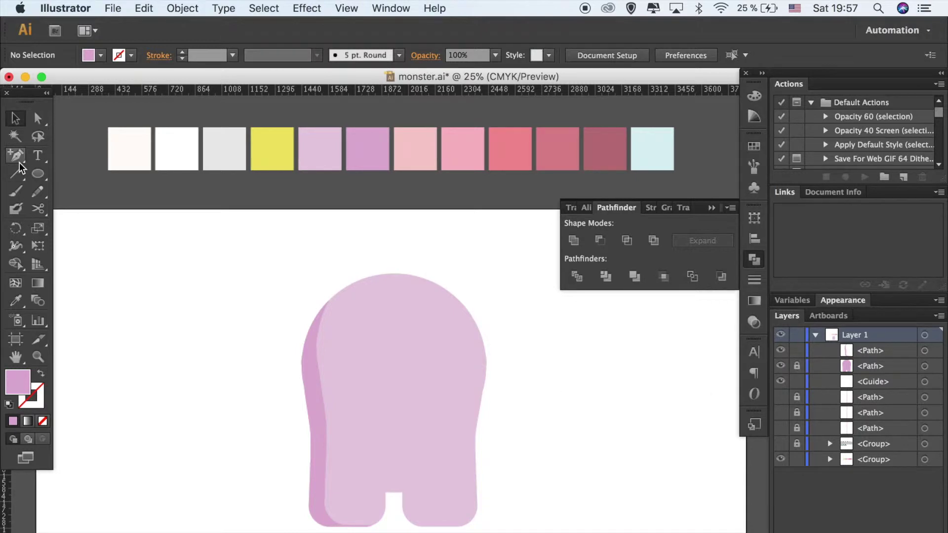
# - Draw a Pen-tool patch over the head and unite it with the left shadow
pyautogui.moveTo(19, 163); pyautogui.dragTo(59, 157)
pyautogui.click(316, 345)
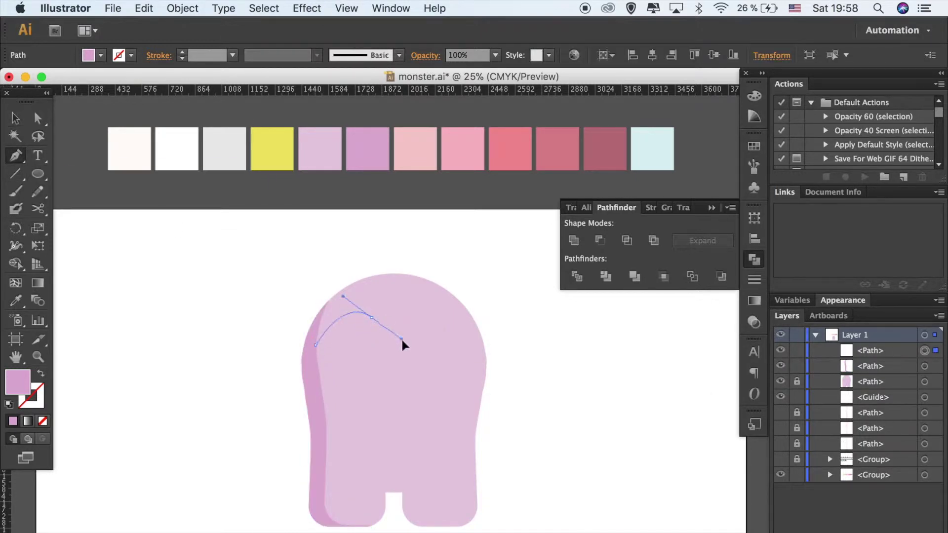
pyautogui.moveTo(419, 360); pyautogui.dragTo(427, 358)
pyautogui.click(441, 266)
pyautogui.click(364, 247)
pyautogui.click(293, 285)
pyautogui.click(288, 345)
pyautogui.keyDown('shift'); pyautogui.keyDown('super'); pyautogui.click(307, 402); pyautogui.keyUp('super'); pyautogui.keyUp('shift')
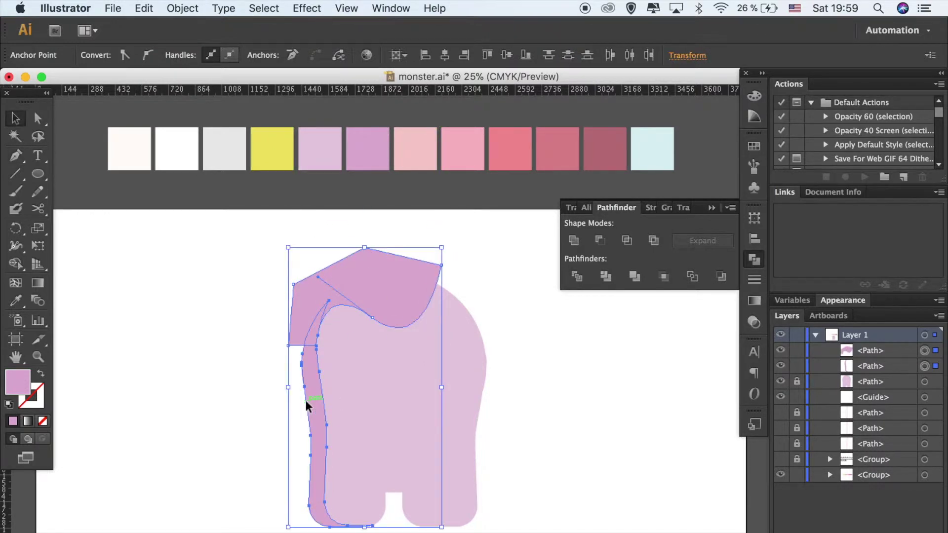
pyautogui.click(573, 241)
pyautogui.click(538, 339)
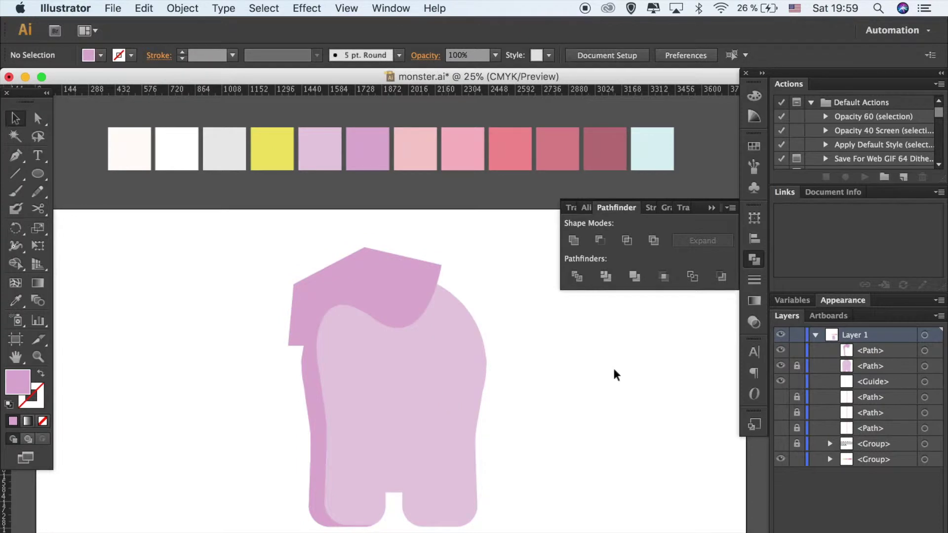
# - Clip the dark patch inside a front copy of the body outline
pyautogui.click(432, 378)
pyautogui.press('super+c')
pyautogui.press('super+f')
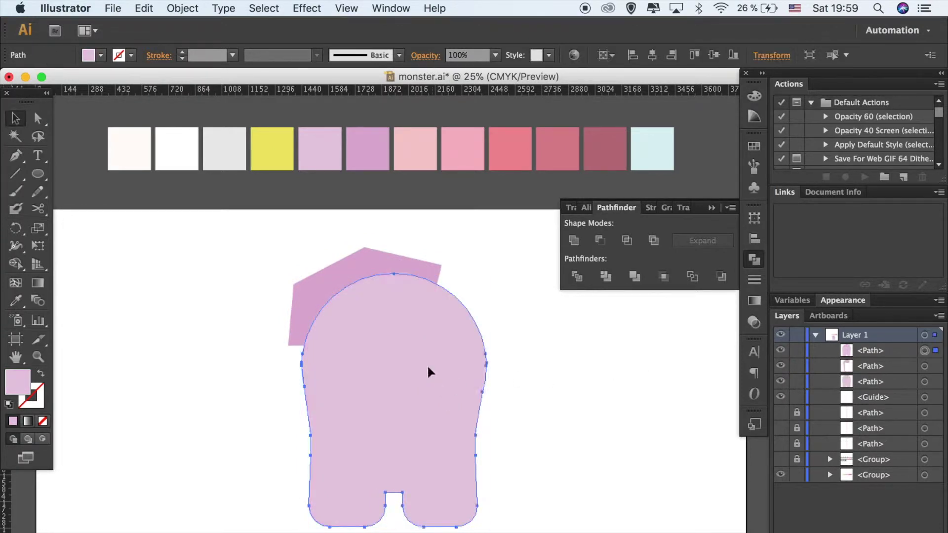
pyautogui.keyDown('shift'); pyautogui.click(366, 257); pyautogui.keyUp('shift')
pyautogui.press('super+7')
pyautogui.click(556, 419)
# - Sample the darker pink and draw small round spots on the body
pyautogui.press('i')
pyautogui.click(366, 135)
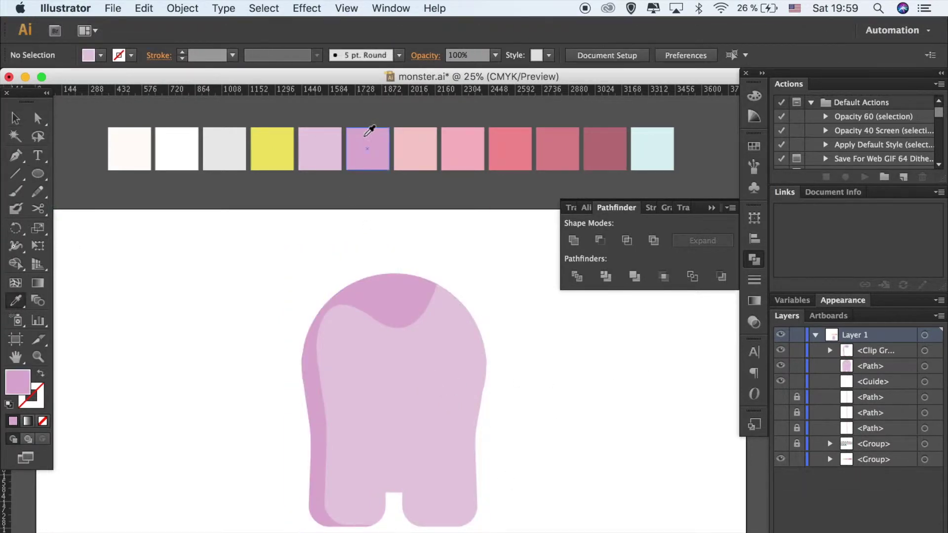
pyautogui.moveTo(446, 484)
pyautogui.mouseDown()
pyautogui.moveTo(466, 504)
pyautogui.moveTo(440, 491)
pyautogui.mouseUp()
pyautogui.moveTo(447, 322)
pyautogui.mouseDown()
pyautogui.moveTo(461, 347)
pyautogui.moveTo(441, 342)
pyautogui.moveTo(471, 344)
pyautogui.mouseUp()
pyautogui.press('v')
pyautogui.press('l')
pyautogui.press('v')
pyautogui.click(563, 429)
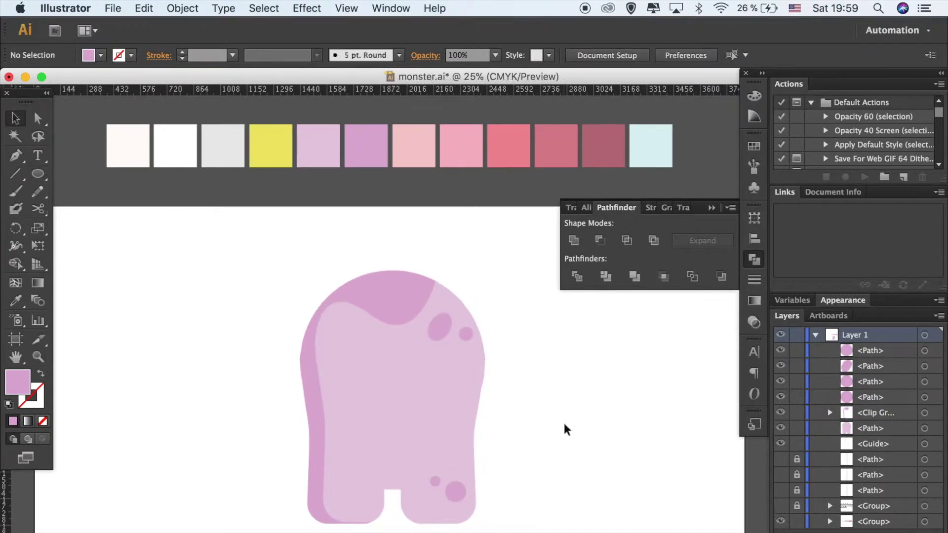
# - Draw a coral-pink rounded rectangle on the body for the mouth
pyautogui.scroll(-2, 566, 429)
pyautogui.press('i')
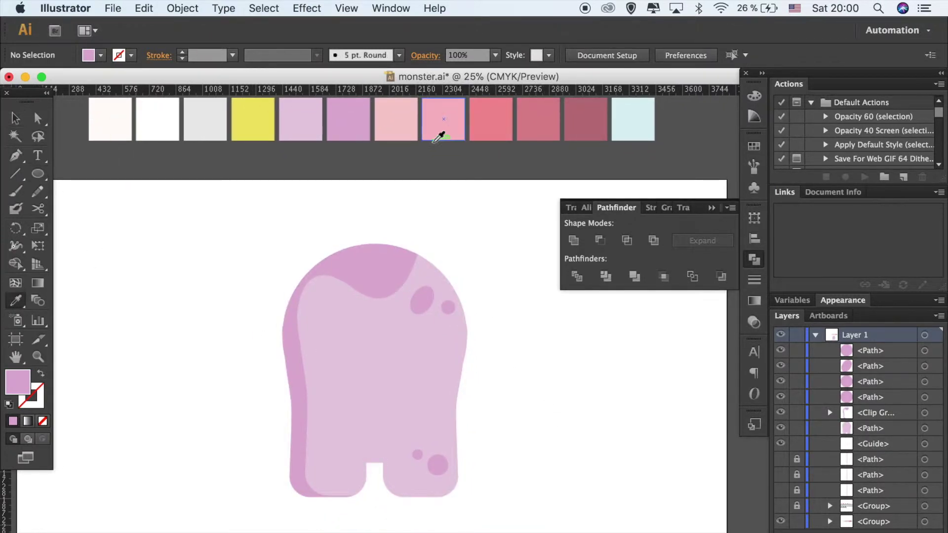
pyautogui.hscroll(3, 454, 163)
pyautogui.scroll(1, 449, 188)
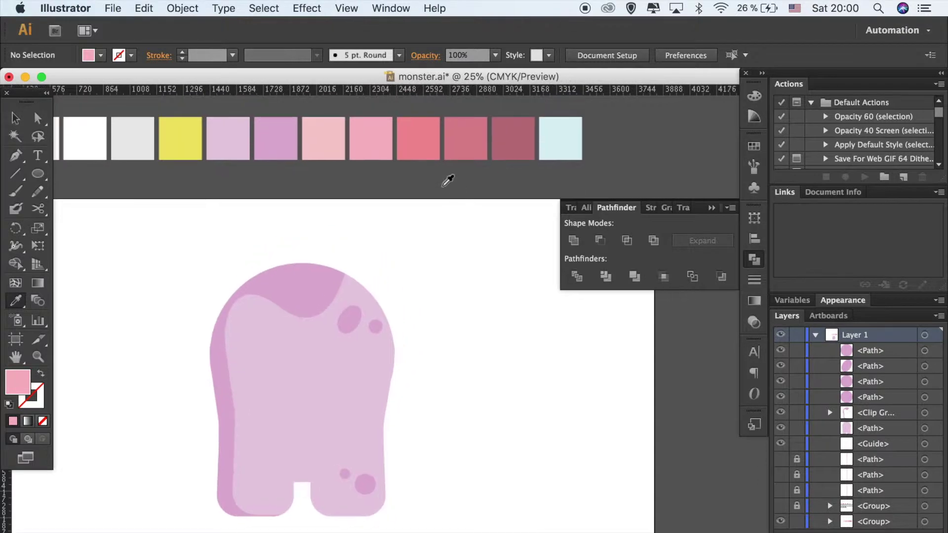
pyautogui.moveTo(38, 174); pyautogui.dragTo(114, 188)
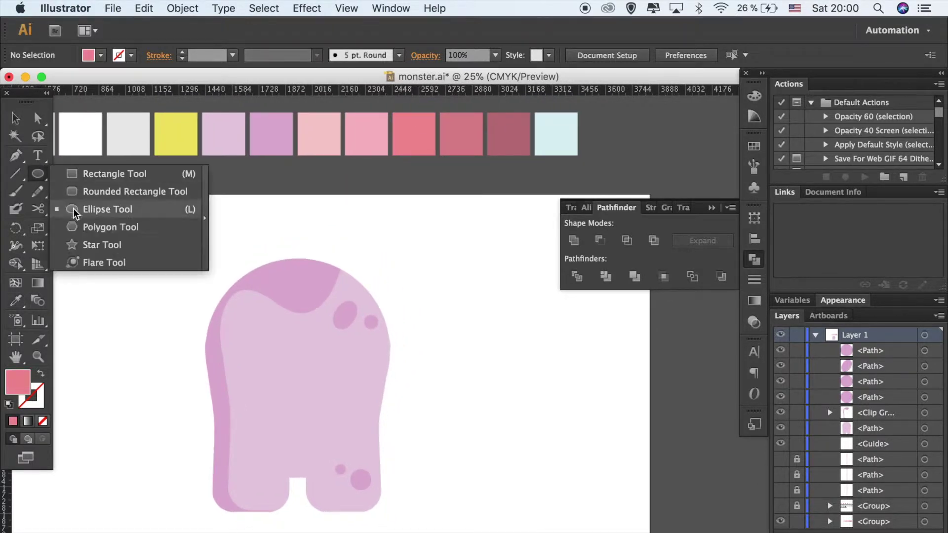
pyautogui.moveTo(416, 315)
pyautogui.mouseDown()
pyautogui.moveTo(497, 390)
pyautogui.moveTo(310, 411)
pyautogui.mouseUp()
# - Attempt to align the mouth with the body, undoing the accidental body shift
pyautogui.press('v')
pyautogui.click(283, 309)
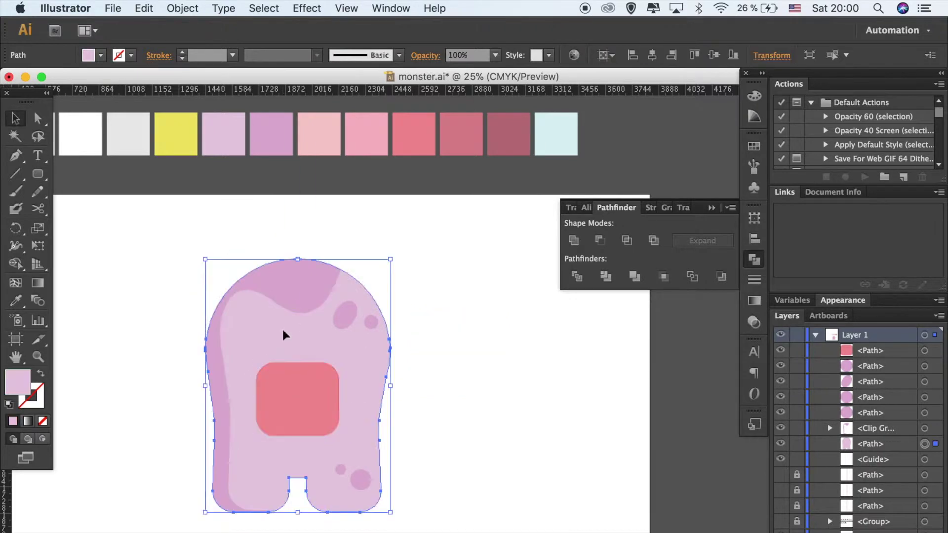
pyautogui.click(653, 57)
pyautogui.hotkey('ctrl', 'z')
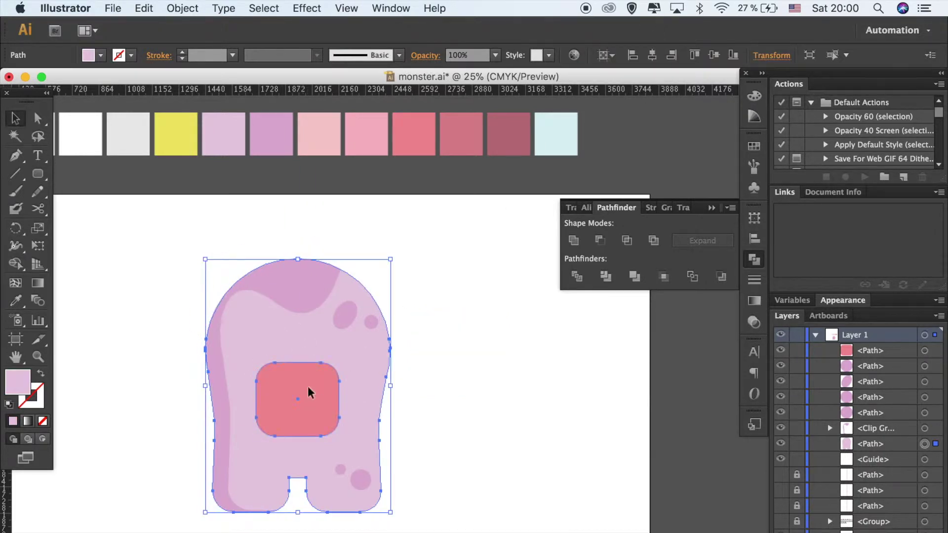
pyautogui.click(295, 311)
pyautogui.click(291, 334)
pyautogui.click(553, 440)
# - Centre the mouth horizontally on the body and make it slightly taller
pyautogui.click(296, 394)
pyautogui.keyDown('shift'); pyautogui.click(255, 313); pyautogui.keyUp('shift')
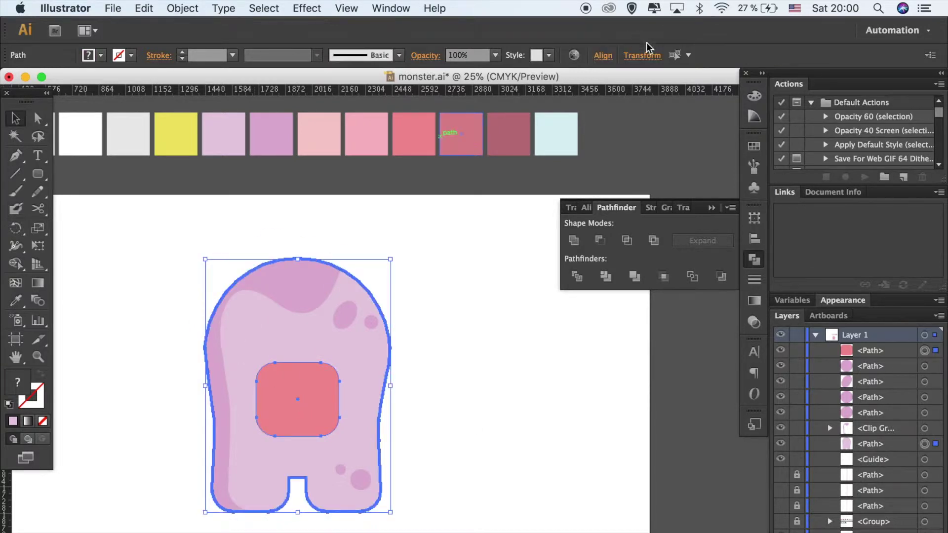
pyautogui.click(602, 55)
pyautogui.click(462, 340)
pyautogui.click(302, 387)
pyautogui.moveTo(298, 362); pyautogui.dragTo(297, 356)
pyautogui.moveTo(42, 173); pyautogui.dragTo(37, 173)
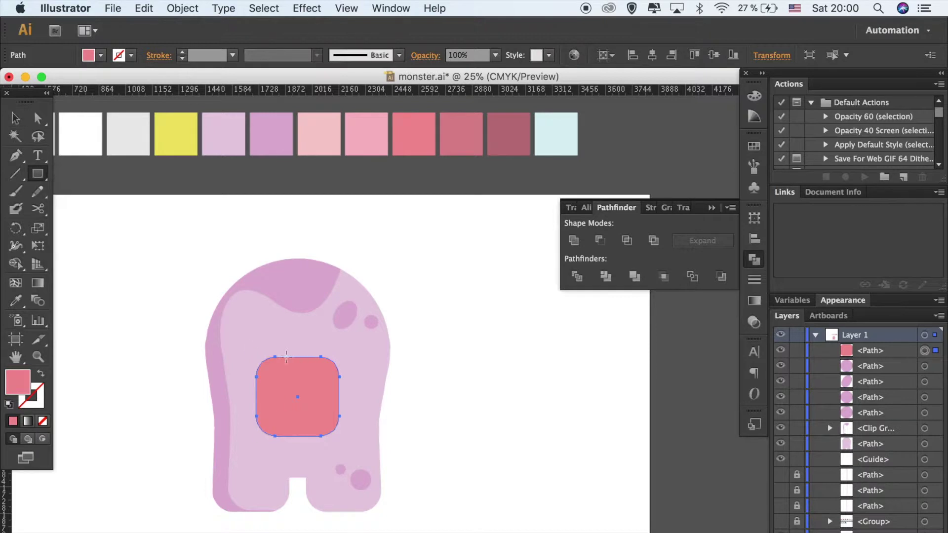
# - Group all the monster's body shapes and lock the group
pyautogui.press('v')
pyautogui.click(797, 350)
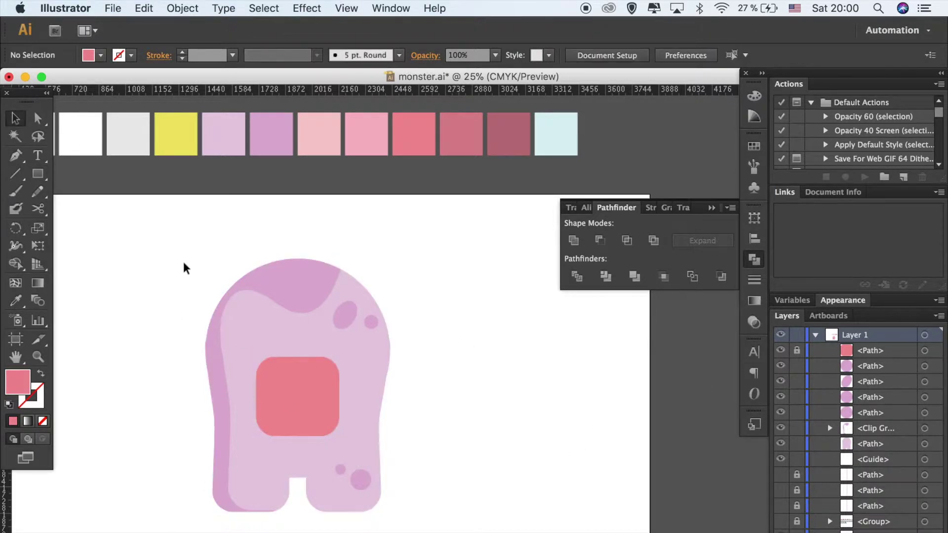
pyautogui.moveTo(192, 269); pyautogui.dragTo(380, 513)
pyautogui.hotkey('ctrl', 'g')
pyautogui.click(796, 365)
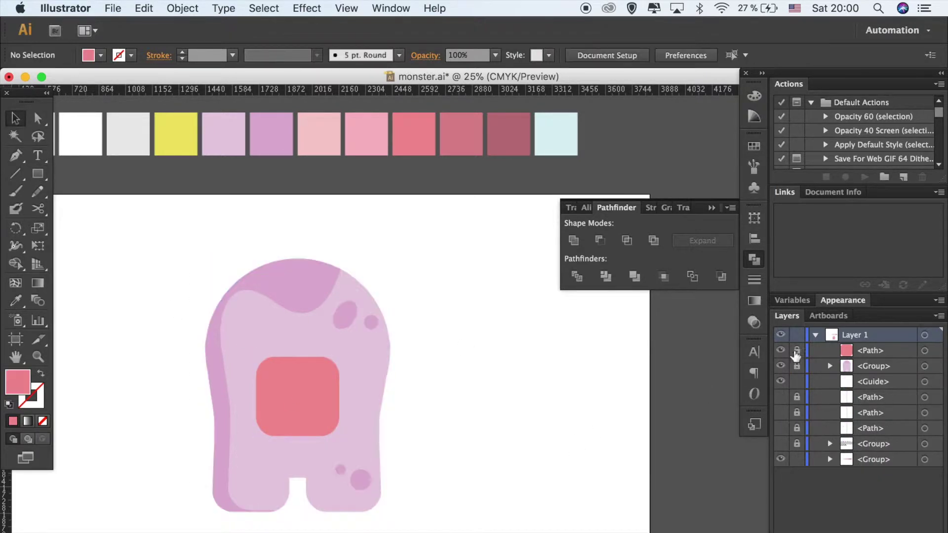
# - Cut the mouth's top off with a rectangle using Minus Front, leaving a flat upper edge
pyautogui.moveTo(239, 334); pyautogui.dragTo(361, 386)
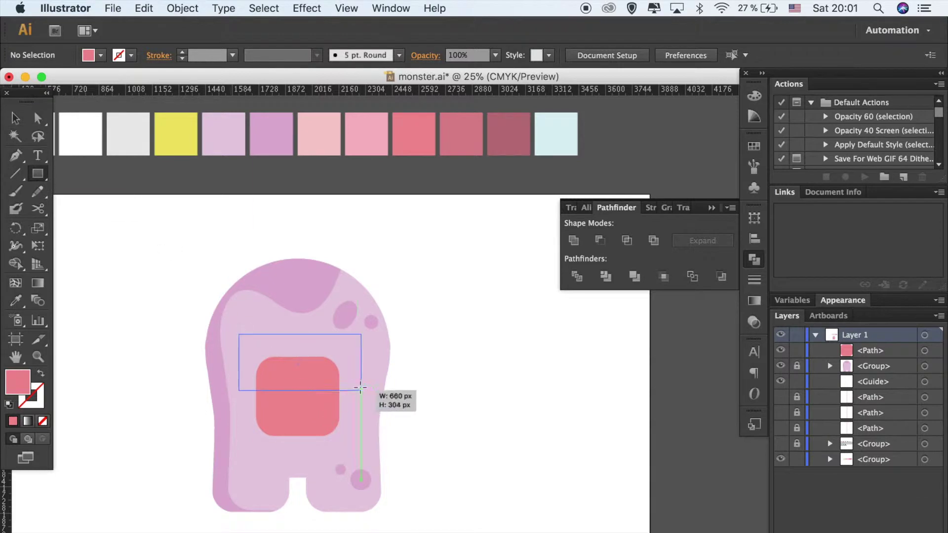
pyautogui.press('v')
pyautogui.keyDown('shift'); pyautogui.click(293, 394); pyautogui.keyUp('shift')
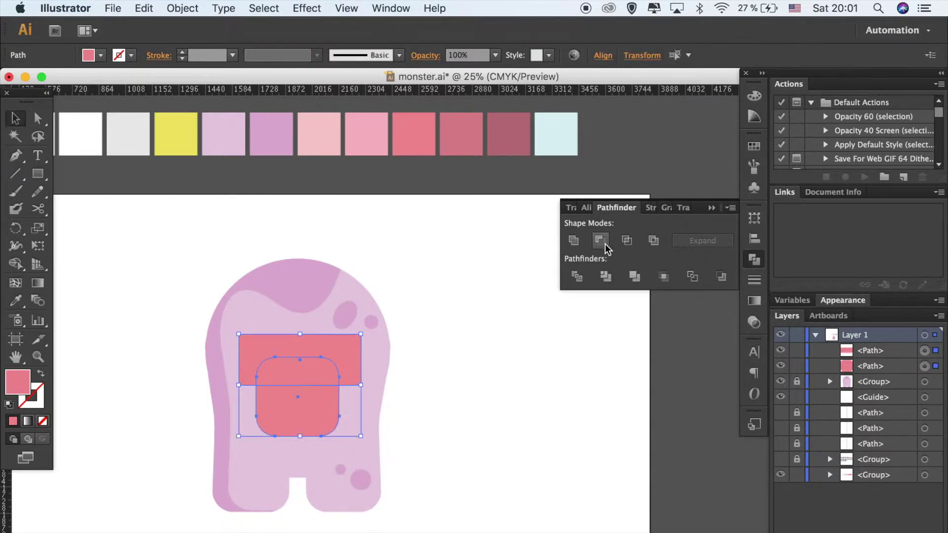
pyautogui.click(599, 240)
pyautogui.click(501, 391)
pyautogui.hotkey('ctrl', '=')
pyautogui.hscroll(-5, 500, 392)
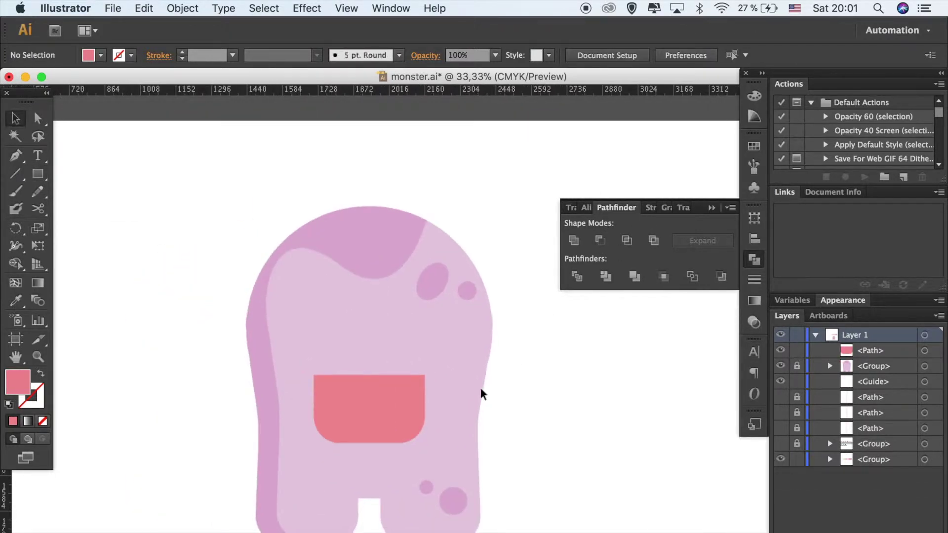
# - Slant the mouth's sides inward by moving its lower anchors with Direct Selection
pyautogui.press('a')
pyautogui.click(315, 417)
pyautogui.hotkey('shift', 'Right')
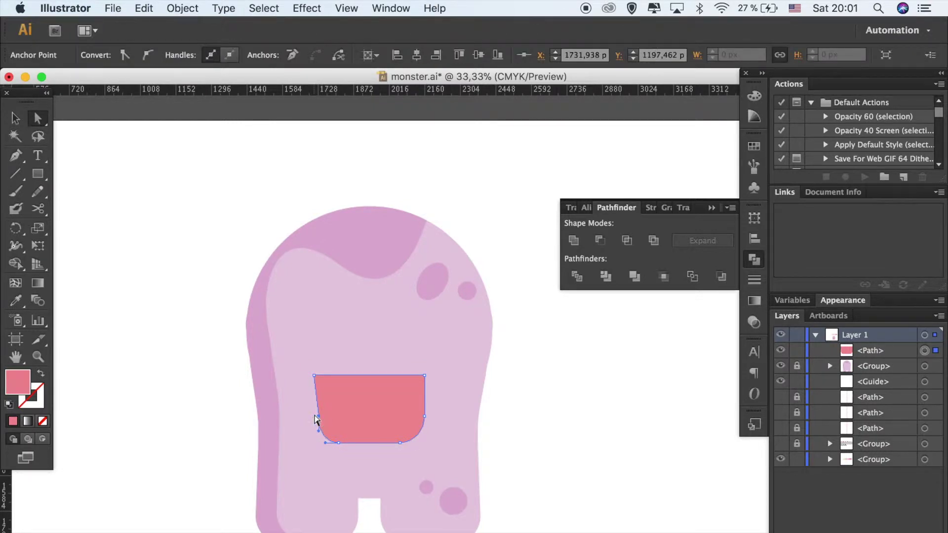
pyautogui.moveTo(420, 432); pyautogui.dragTo(425, 421)
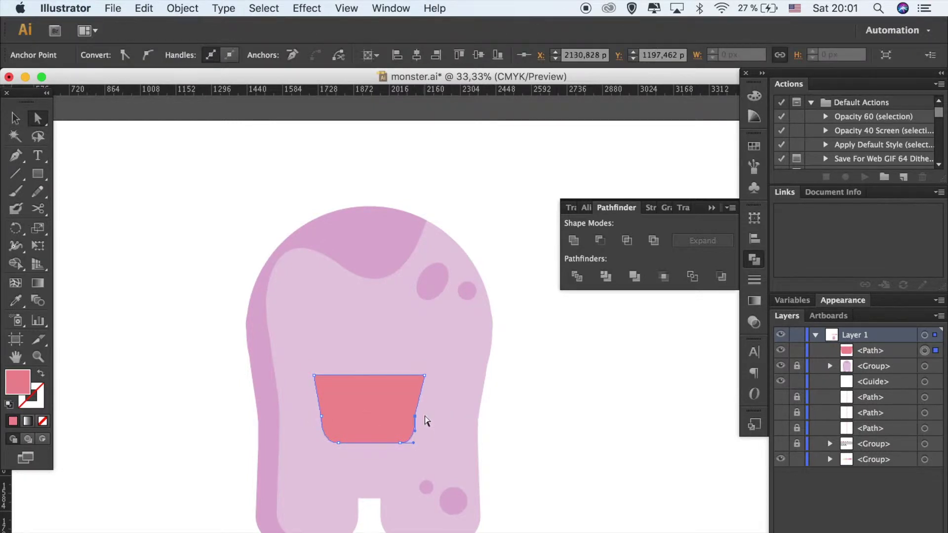
pyautogui.moveTo(318, 421); pyautogui.dragTo(322, 420)
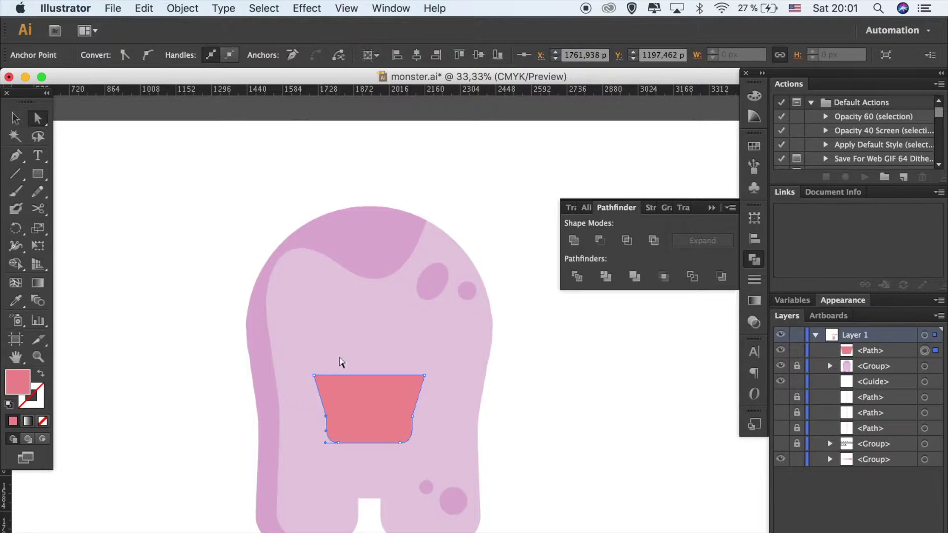
pyautogui.click(413, 416)
pyautogui.click(520, 410)
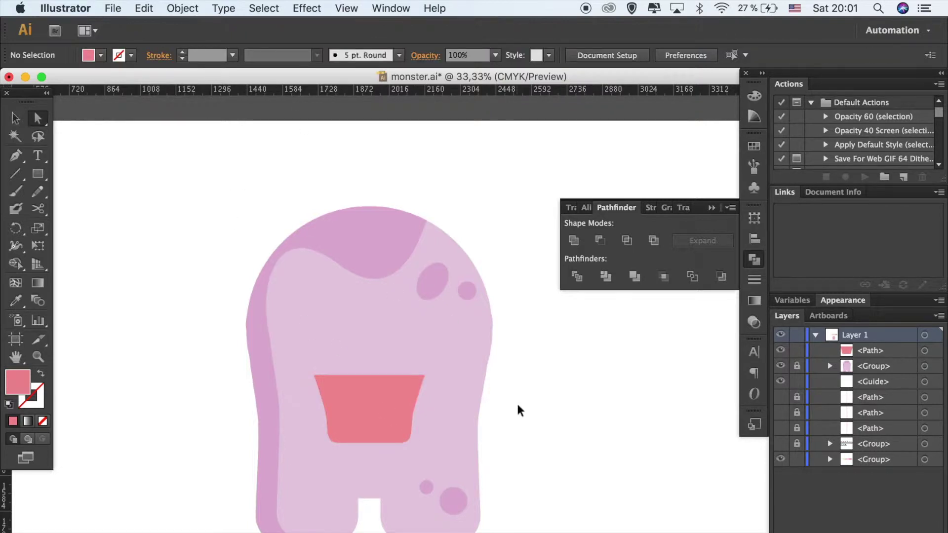
# - Widen the mouth's top by nudging its right and left side anchors 10 px outward
pyautogui.press('super+minus')
pyautogui.press('super+minus')
pyautogui.press('super+1')
pyautogui.scroll(-5, 519, 406)
pyautogui.click(387, 311)
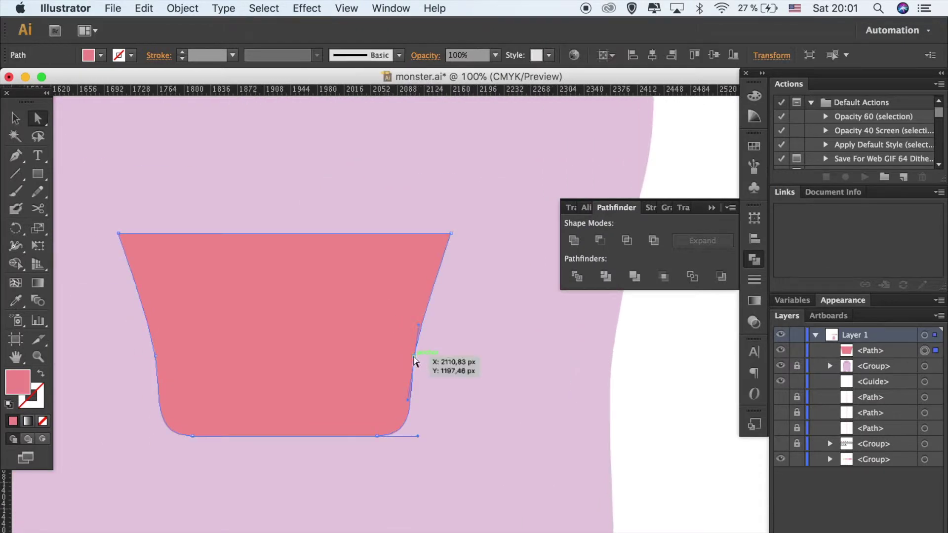
pyautogui.click(412, 354)
pyautogui.hotkey('shift', 'Right')
pyautogui.click(157, 356)
pyautogui.hotkey('shift', 'Left')
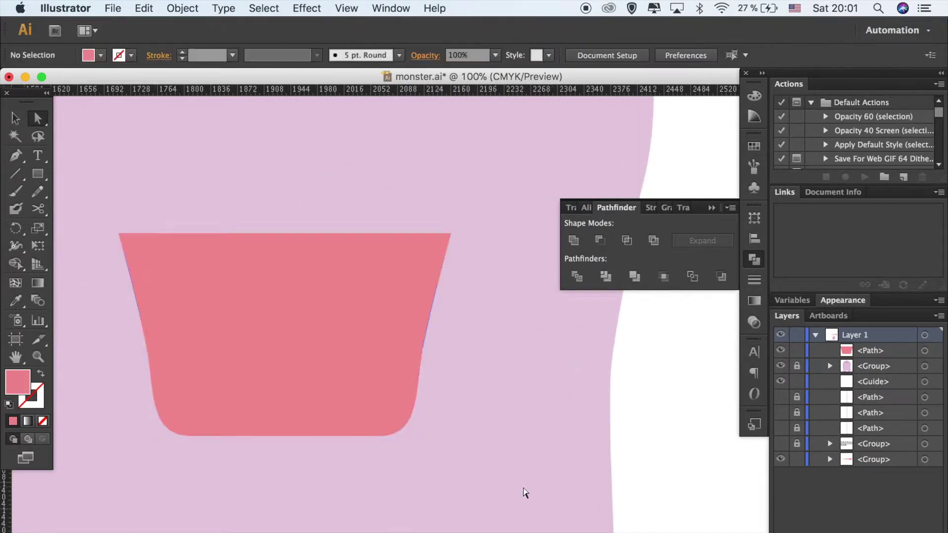
pyautogui.click(624, 456)
# - Check the mouth's bottom-left anchor against the whole monster
pyautogui.press('super+minus')
pyautogui.press('super+minus')
pyautogui.press('super+minus')
pyautogui.click(371, 358)
pyautogui.click(511, 321)
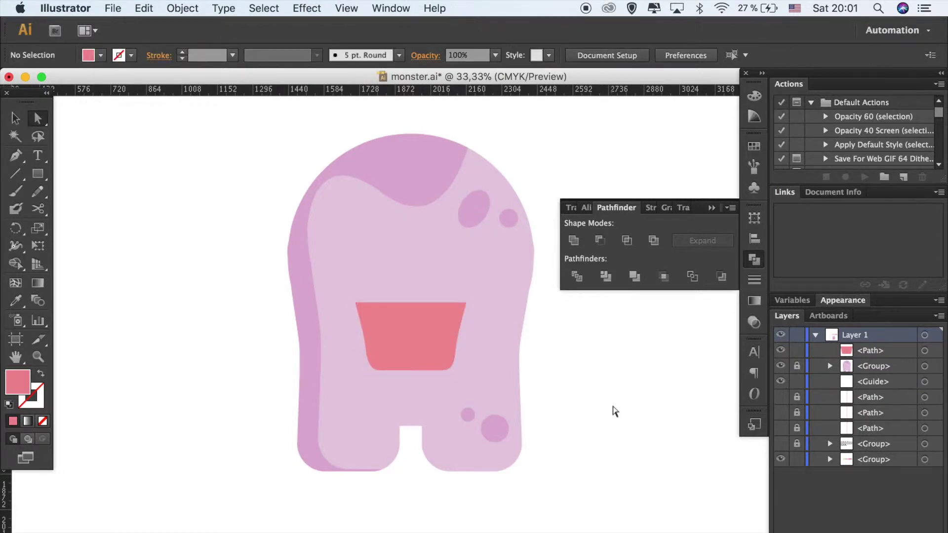
pyautogui.press('super+plus')
pyautogui.click(38, 178)
# - Draw a darker pink ellipse over the lower part of the mouth
pyautogui.scroll(5, 275, 211)
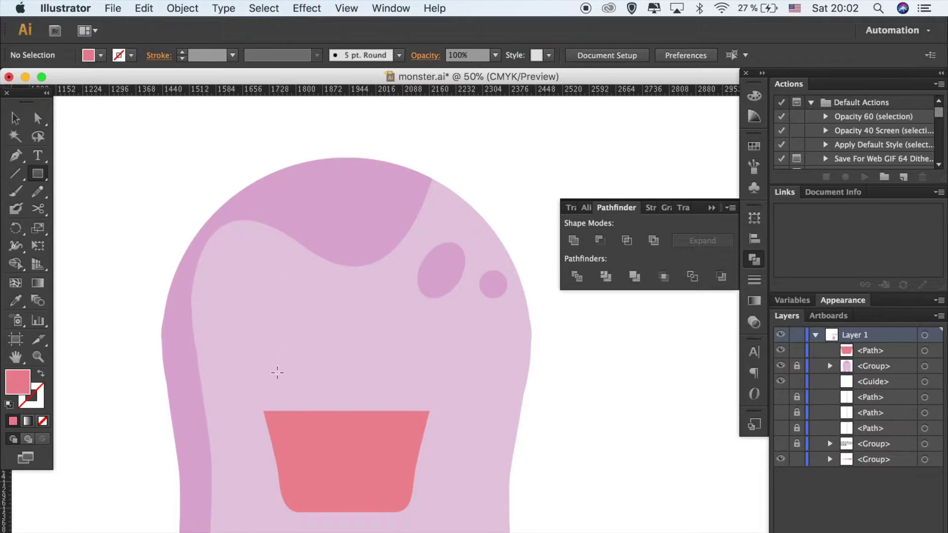
pyautogui.press('super+minus')
pyautogui.press('super+minus')
pyautogui.click(568, 143)
pyautogui.moveTo(38, 173); pyautogui.dragTo(99, 206)
pyautogui.moveTo(344, 391); pyautogui.dragTo(452, 455)
pyautogui.press('super+plus')
pyautogui.press('v')
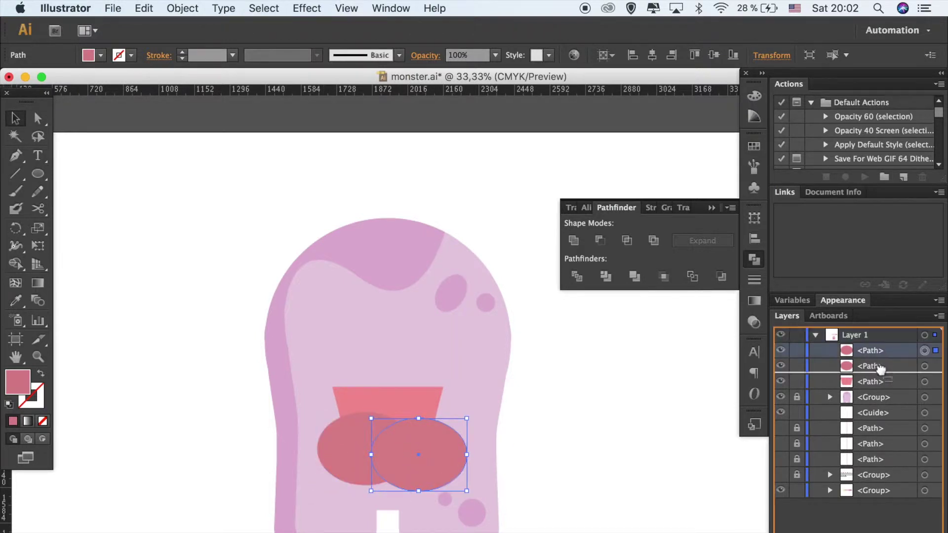
# - Unite the two darker pink ellipses into one wavy tongue shape with Pathfinder
pyautogui.click(648, 458)
pyautogui.click(385, 453)
pyautogui.keyDown('shift'); pyautogui.click(457, 460); pyautogui.keyUp('shift')
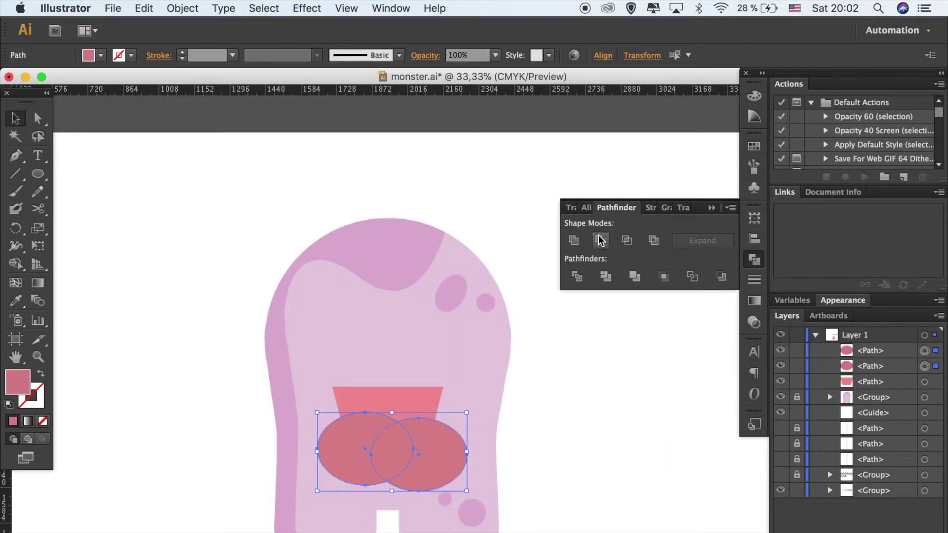
pyautogui.click(573, 240)
pyautogui.click(538, 321)
# - Clip the merged tongue inside the mouth shape with a Cmd+7 clipping mask
pyautogui.click(424, 398)
pyautogui.keyDown('shift'); pyautogui.click(451, 475); pyautogui.keyUp('shift')
pyautogui.press('super+7')
pyautogui.click(578, 521)
pyautogui.press('super+minus')
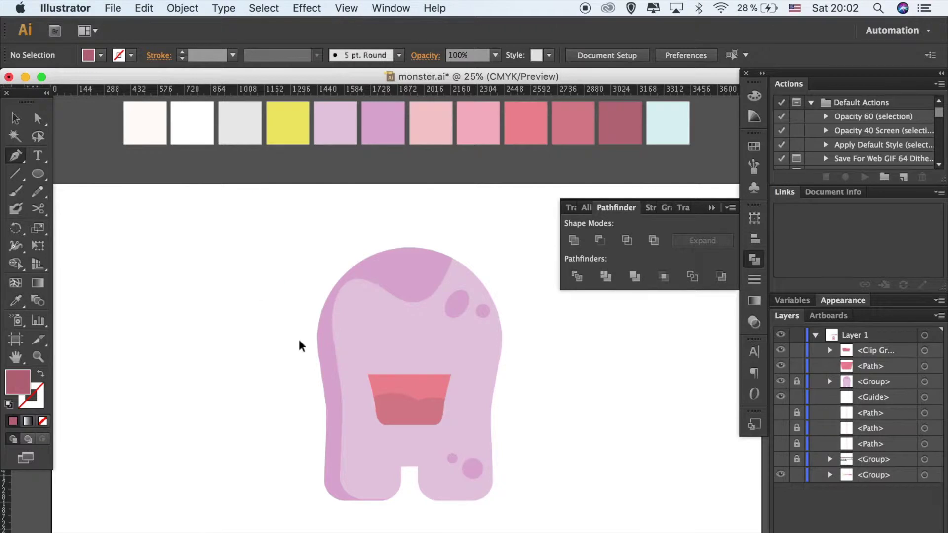
# - Pen-draw a thin curved crescent across the mouth above the tongue
pyautogui.press('super+plus')
pyautogui.press('super+plus')
pyautogui.press('super+plus')
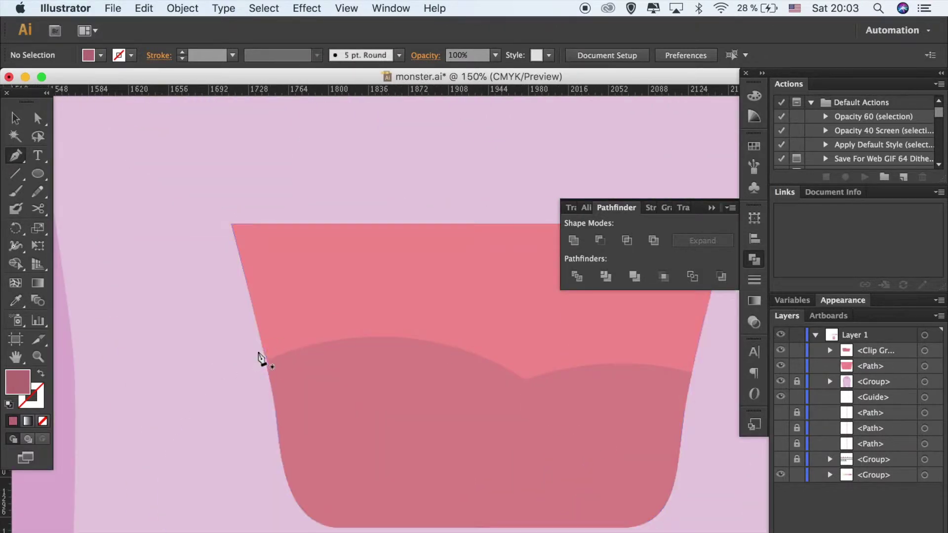
pyautogui.click(224, 359)
pyautogui.moveTo(540, 399); pyautogui.dragTo(626, 527)
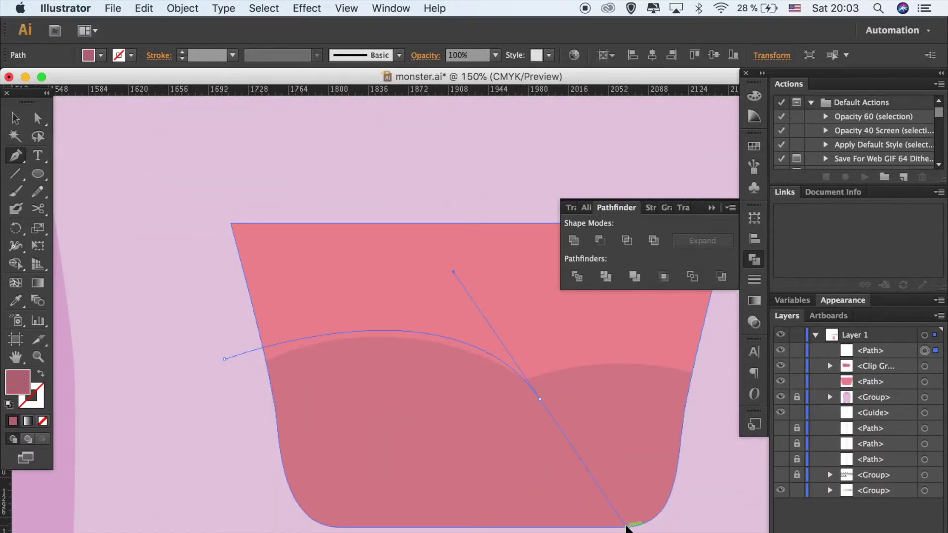
pyautogui.click(540, 399)
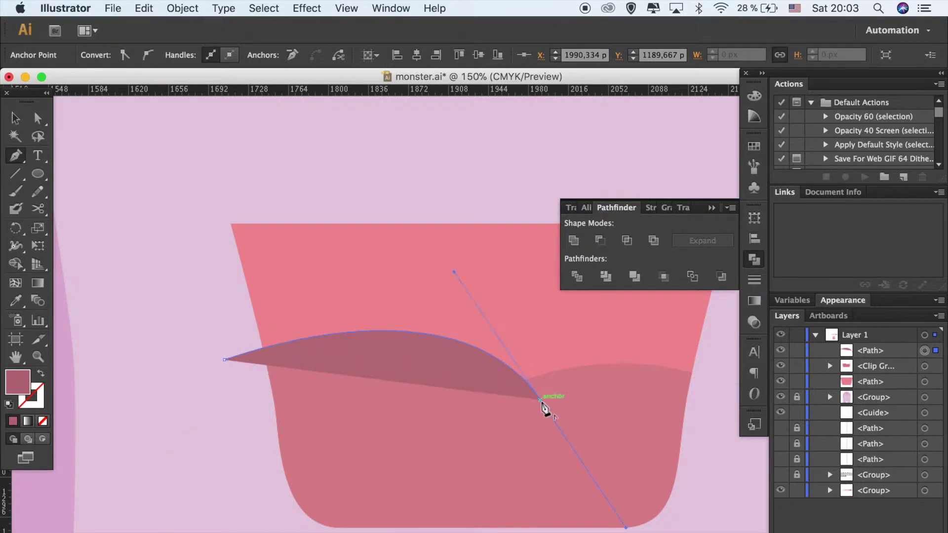
pyautogui.moveTo(225, 358); pyautogui.dragTo(157, 396)
pyautogui.moveTo(14, 434); pyautogui.dragTo(86, 471)
pyautogui.moveTo(310, 375)
pyautogui.mouseDown()
pyautogui.moveTo(310, 395)
pyautogui.moveTo(359, 381)
pyautogui.mouseUp()
# - Reshape the crescent by moving its end anchor down and to the right
pyautogui.press('a')
pyautogui.click(332, 415)
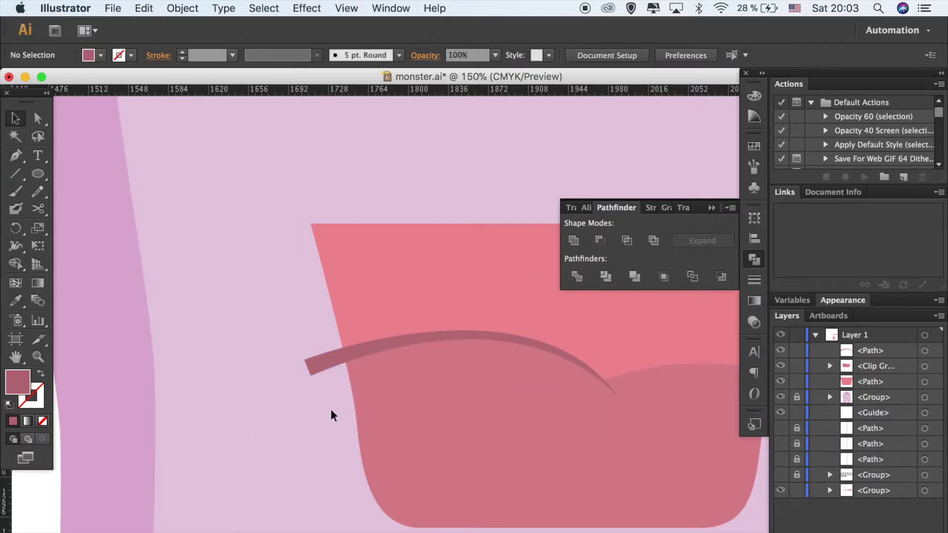
pyautogui.press('super+minus')
pyautogui.press('super+minus')
pyautogui.moveTo(491, 347); pyautogui.dragTo(496, 346)
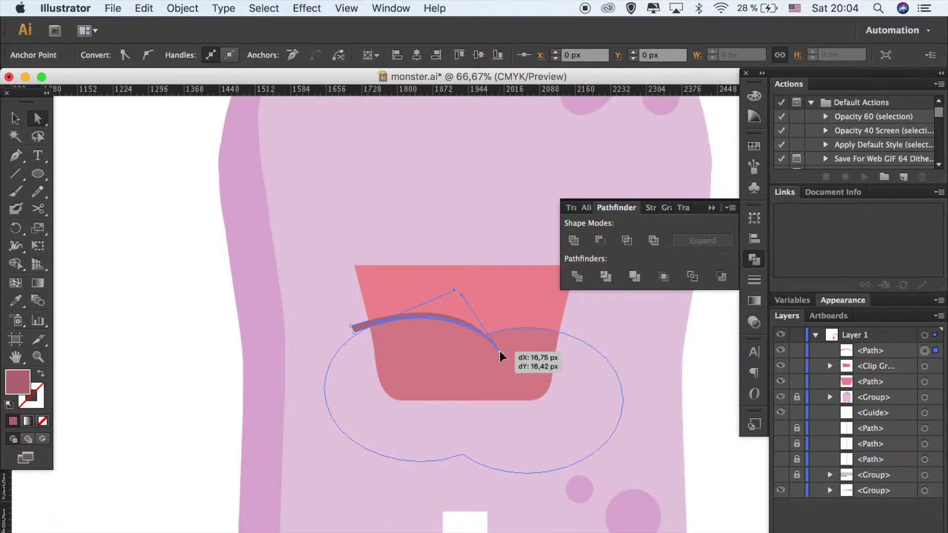
pyautogui.click(334, 387)
pyautogui.press('super+plus')
pyautogui.press('super+plus')
pyautogui.press('super+plus')
pyautogui.click(434, 324)
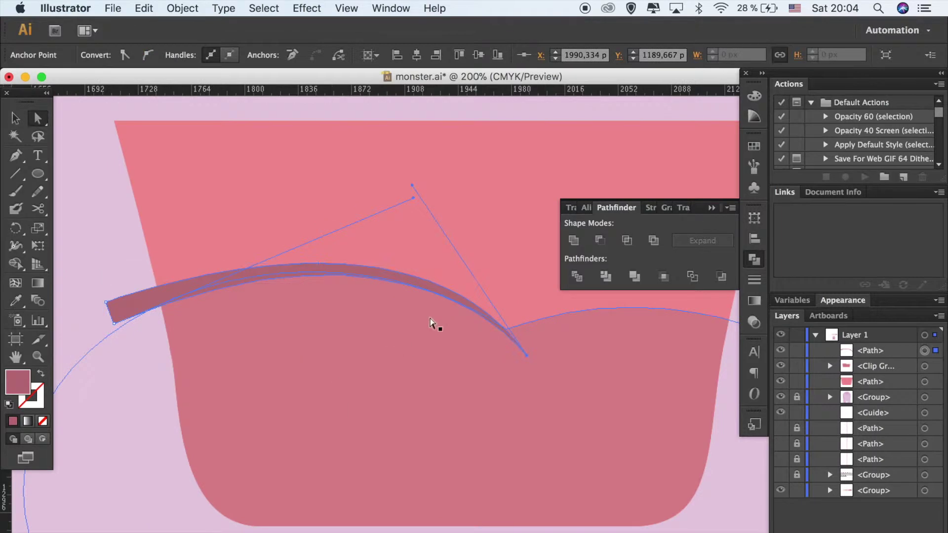
pyautogui.moveTo(528, 355); pyautogui.dragTo(540, 365)
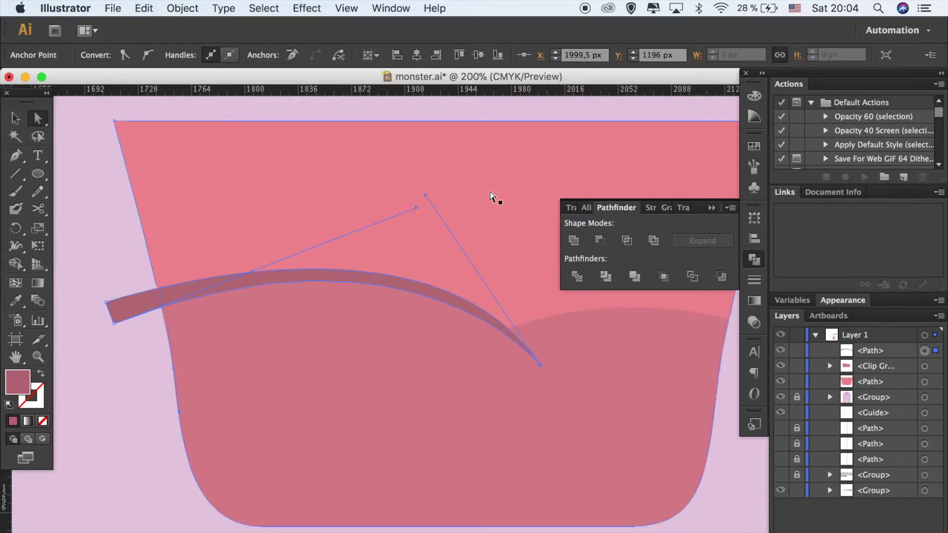
# - Clip the crescent curve to the pink mouth shape with Cmd+7
pyautogui.click(469, 203)
pyautogui.press('v')
pyautogui.press('super+7')
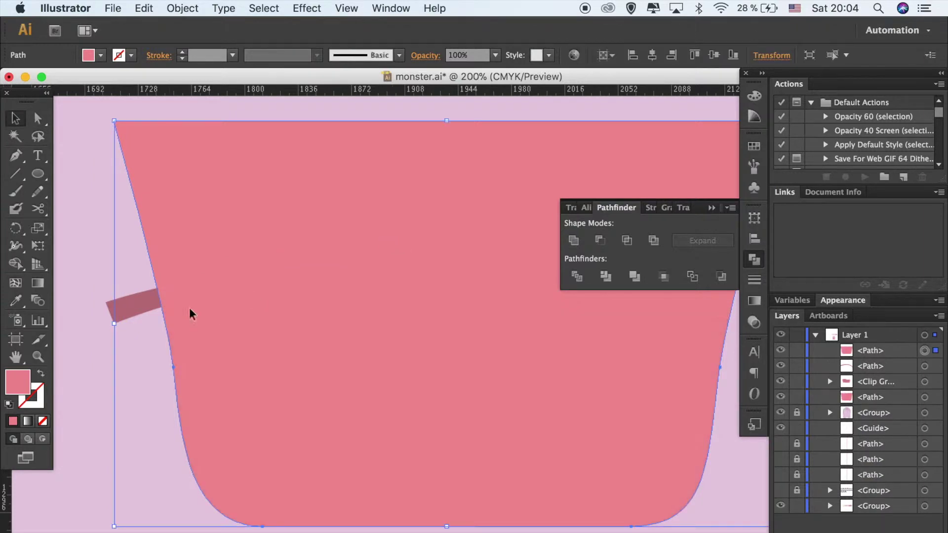
pyautogui.click(133, 342)
pyautogui.press('super+0')
pyautogui.press('super+minus')
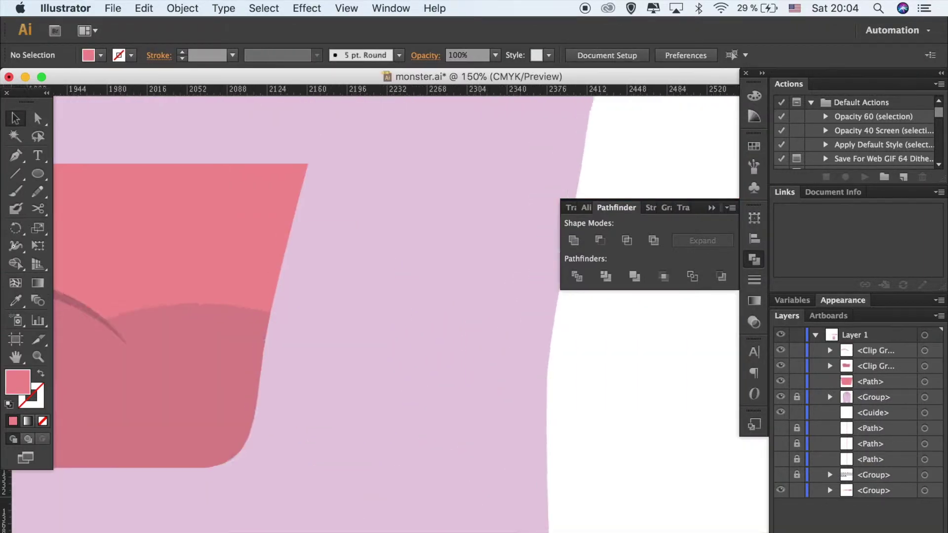
pyautogui.hscroll(-10, 363, 184)
pyautogui.click(362, 184)
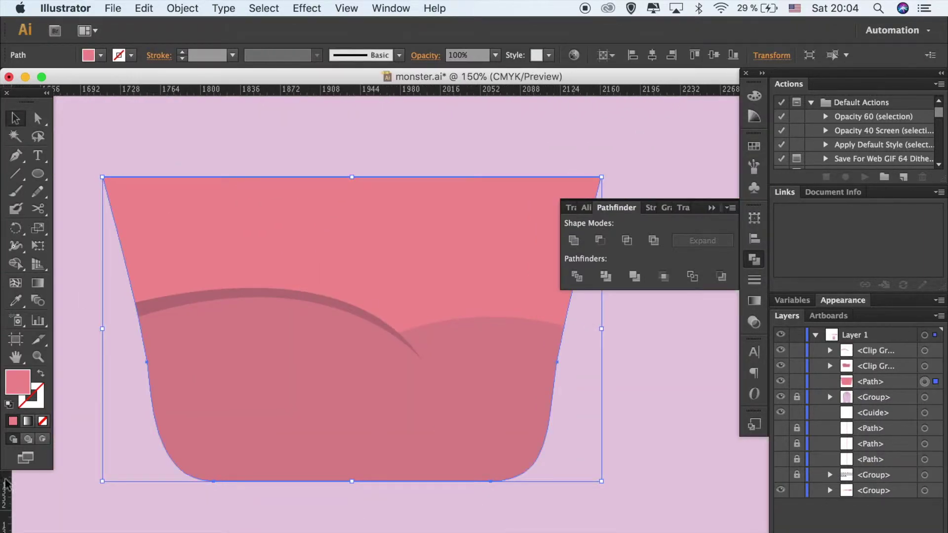
# - Place guides at the mouth centre and raise its top-middle anchor into a smooth curve
pyautogui.moveTo(351, 446); pyautogui.dragTo(351, 446)
pyautogui.moveTo(356, 89); pyautogui.dragTo(356, 463)
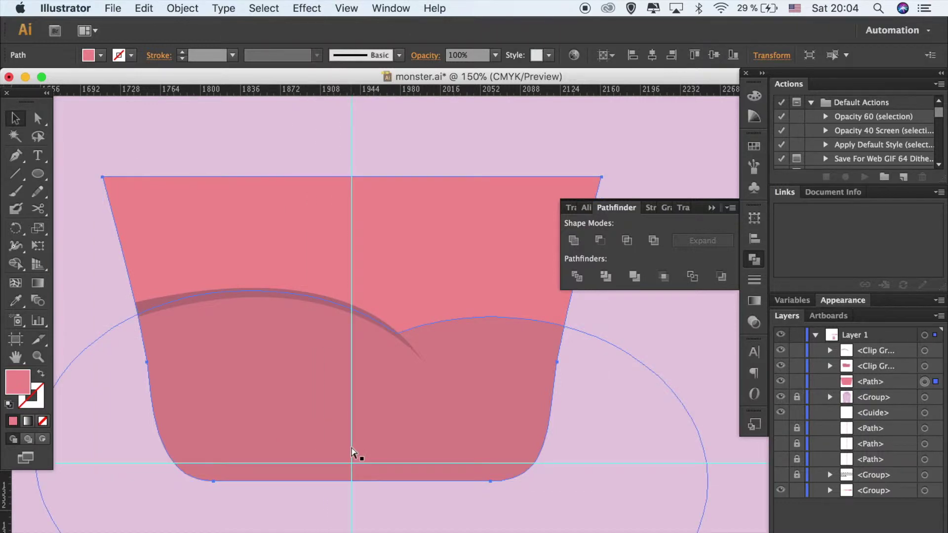
pyautogui.press('a')
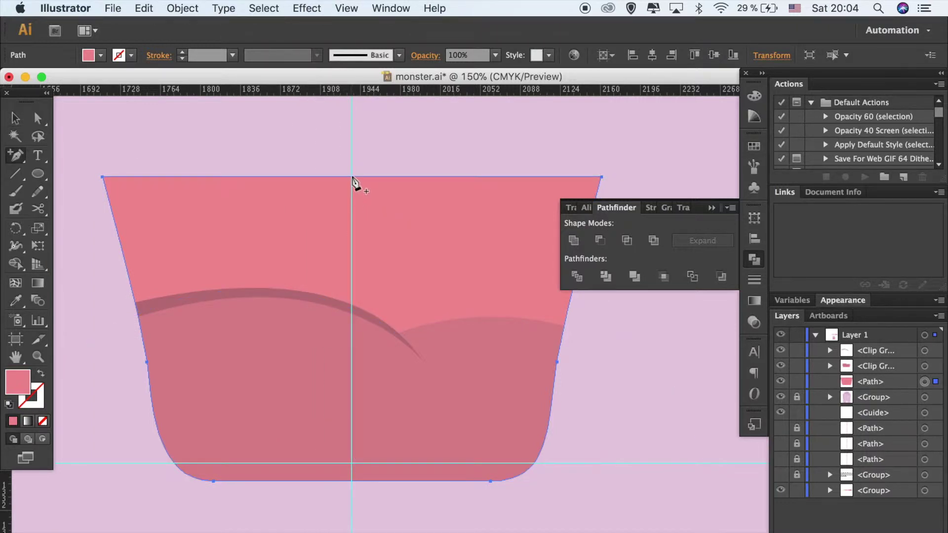
pyautogui.moveTo(352, 177); pyautogui.dragTo(351, 165)
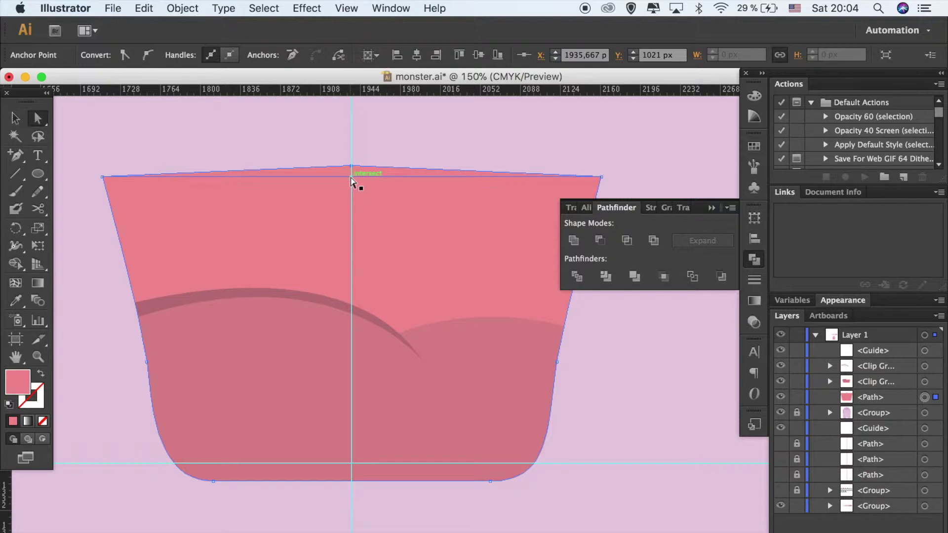
pyautogui.click(148, 55)
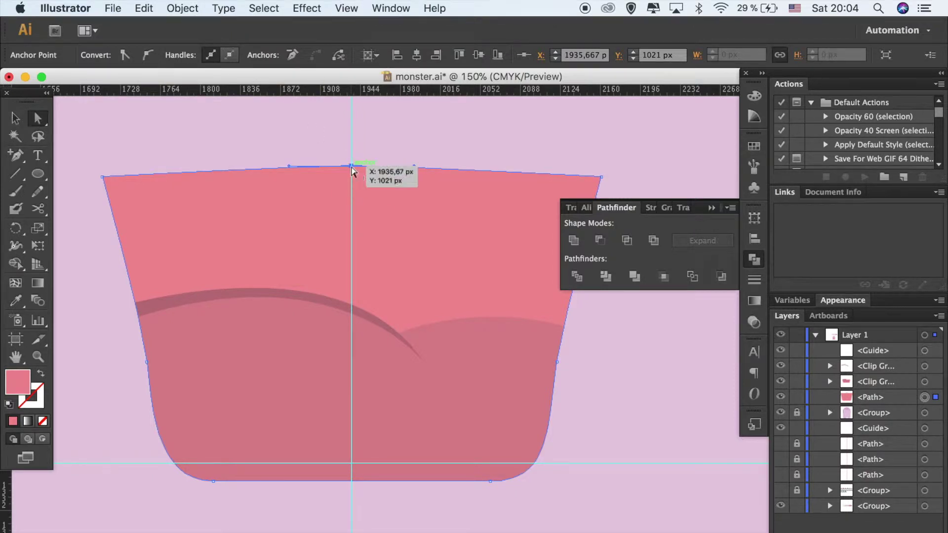
pyautogui.click(531, 123)
# - Hide the guides and review the arched mouth top up close
pyautogui.press('super+minus')
pyautogui.press('super+minus')
pyautogui.press('super+minus')
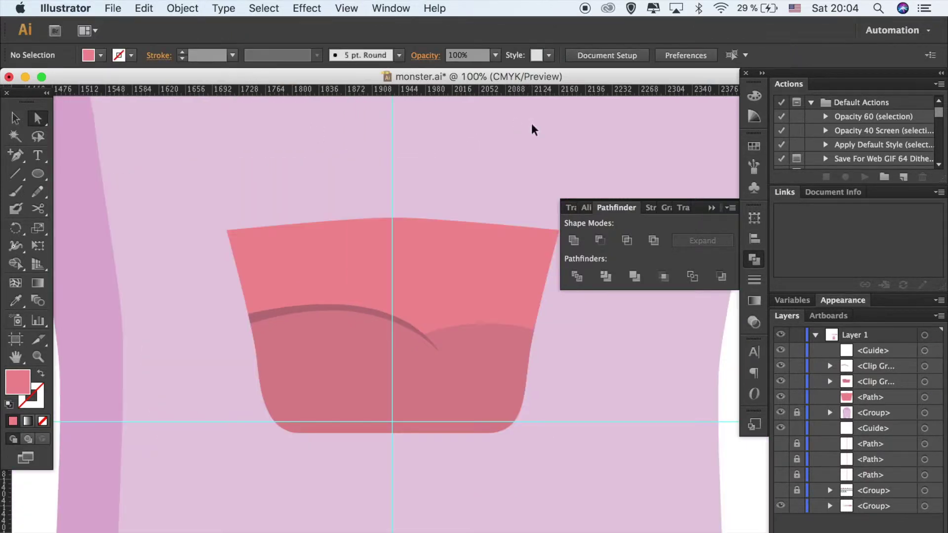
pyautogui.press('super+semicolon')
pyautogui.press('super+minus')
pyautogui.press('super+equal')
pyautogui.press('super+equal')
pyautogui.press('super+equal')
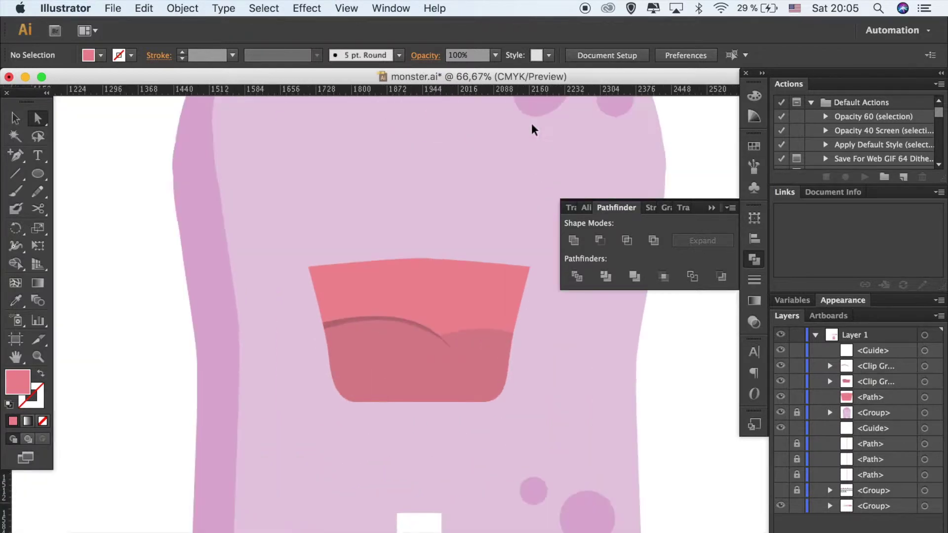
pyautogui.press('super+equal')
pyautogui.click(496, 178)
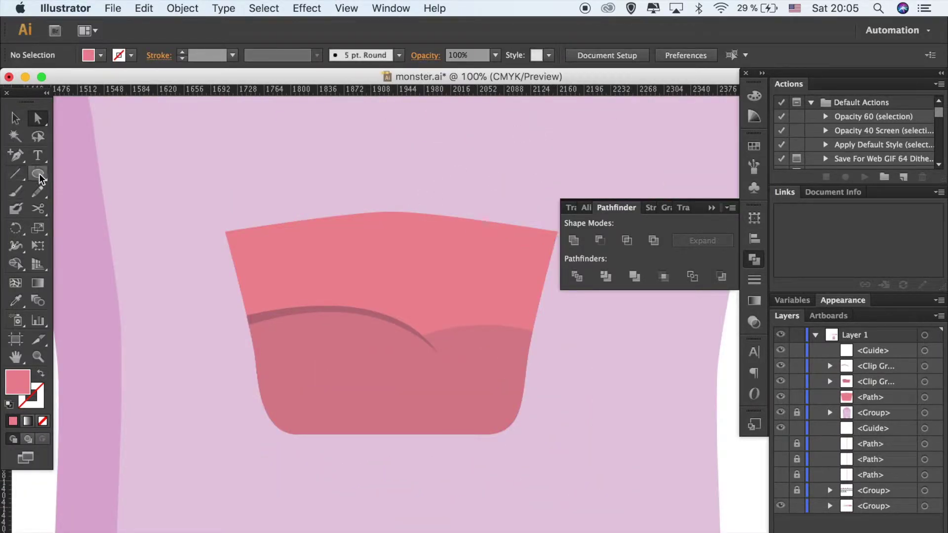
pyautogui.moveTo(41, 180); pyautogui.dragTo(75, 188)
# - Create a white rounded-rectangle tooth and move it up to the mouth's top edge
pyautogui.press('super+minus')
pyautogui.press('super+minus')
pyautogui.press('super+minus')
pyautogui.press('i')
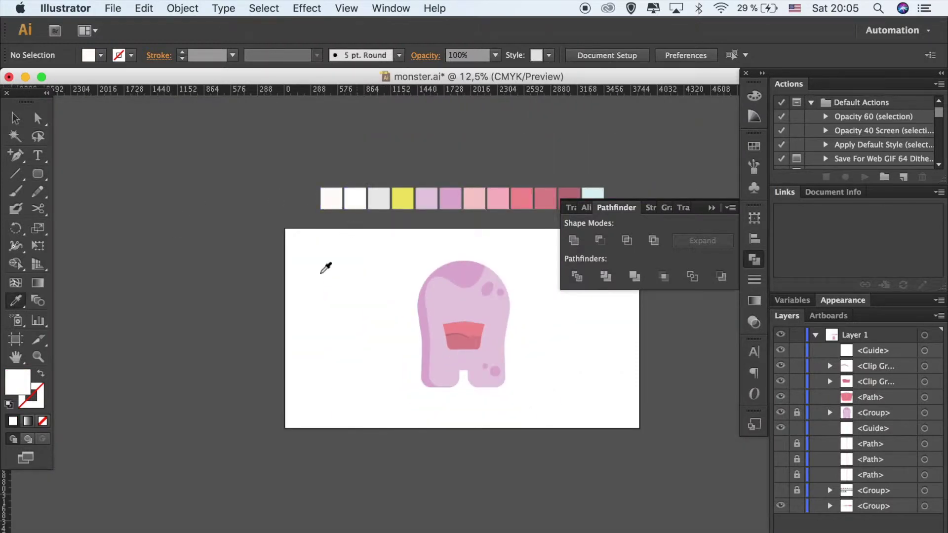
pyautogui.press('super+1')
pyautogui.click(38, 177)
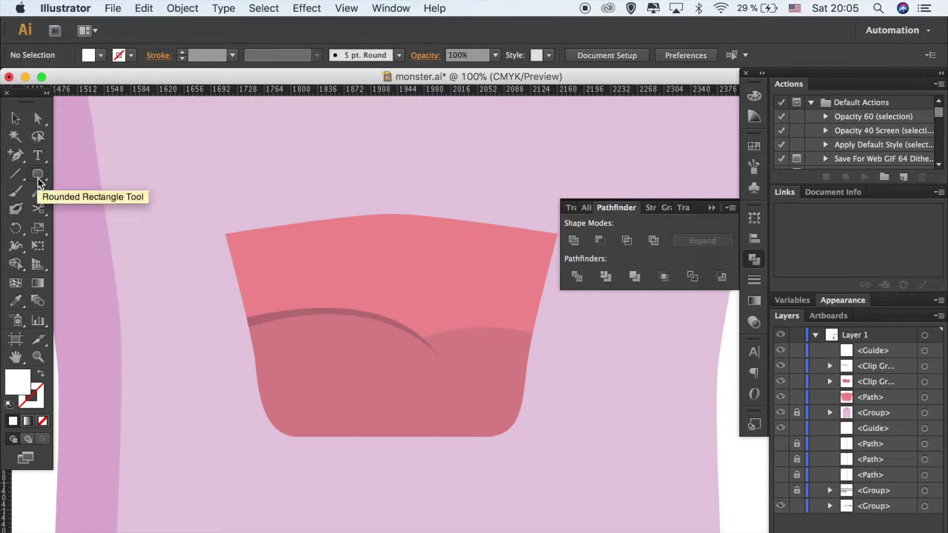
pyautogui.click(303, 221)
pyautogui.press('Return')
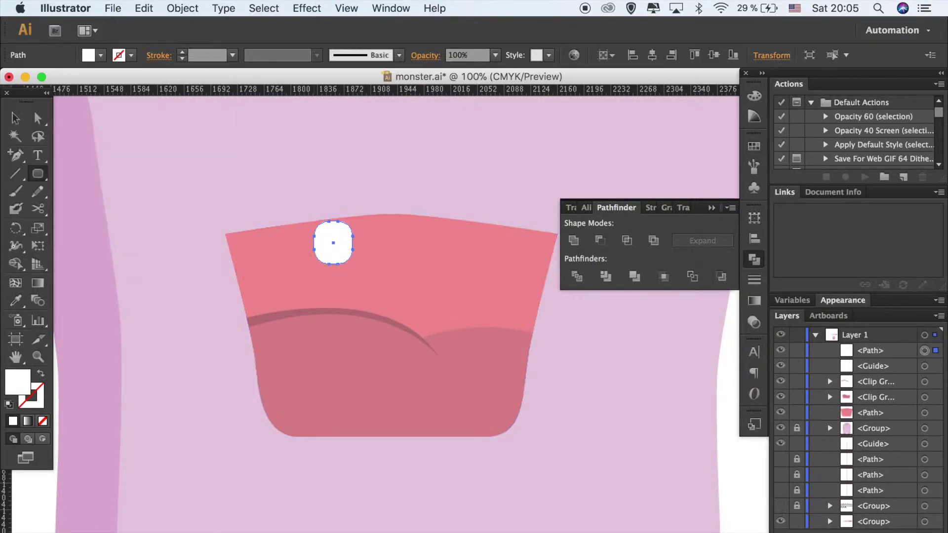
pyautogui.moveTo(332, 254)
pyautogui.mouseDown()
pyautogui.moveTo(331, 238)
pyautogui.moveTo(271, 247)
pyautogui.moveTo(286, 262)
pyautogui.moveTo(391, 229)
pyautogui.moveTo(494, 220)
pyautogui.mouseUp()
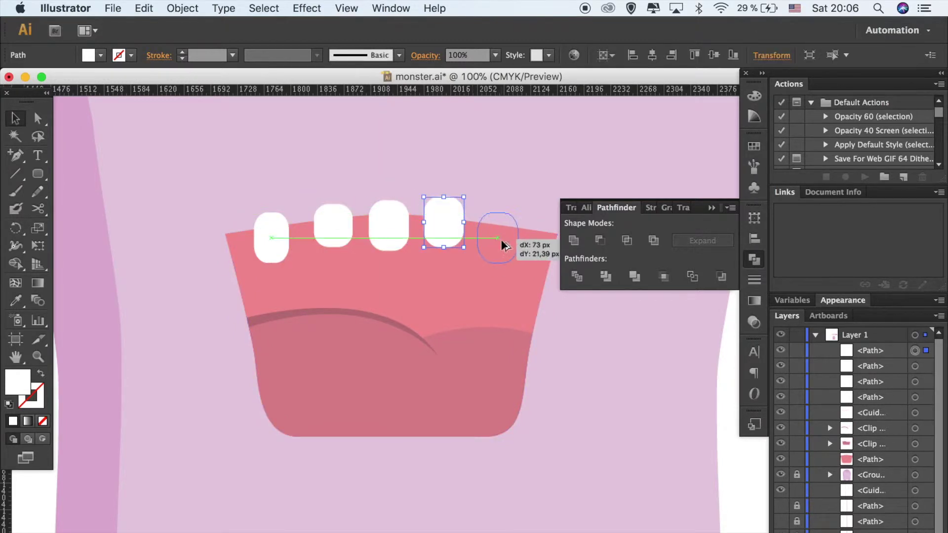
# - Make the last tooth taller and group the five white teeth
pyautogui.hscroll(5, 502, 247)
pyautogui.moveTo(425, 281); pyautogui.dragTo(419, 288)
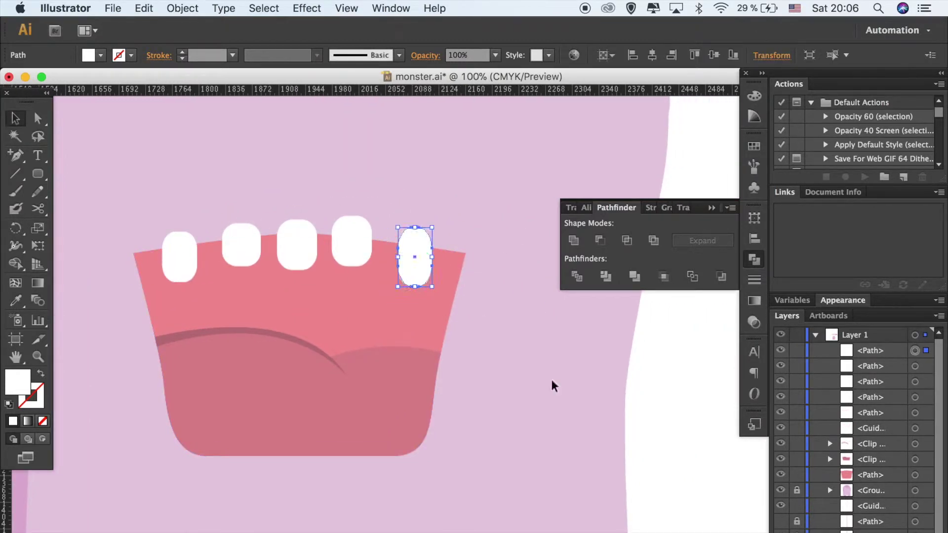
pyautogui.click(417, 334)
pyautogui.click(414, 257)
pyautogui.keyDown('shift'); pyautogui.click(352, 241); pyautogui.keyUp('shift')
pyautogui.keyDown('shift'); pyautogui.click(297, 244); pyautogui.keyUp('shift')
pyautogui.keyDown('shift'); pyautogui.click(241, 242); pyautogui.keyUp('shift')
pyautogui.press('super+g')
# - Clip the teeth group inside a front copy of the mouth shape
pyautogui.press('super+f')
pyautogui.press('super+7')
pyautogui.click(639, 415)
pyautogui.press('super+minus')
pyautogui.press('super+minus')
pyautogui.press('super+minus')
pyautogui.press('super+equal')
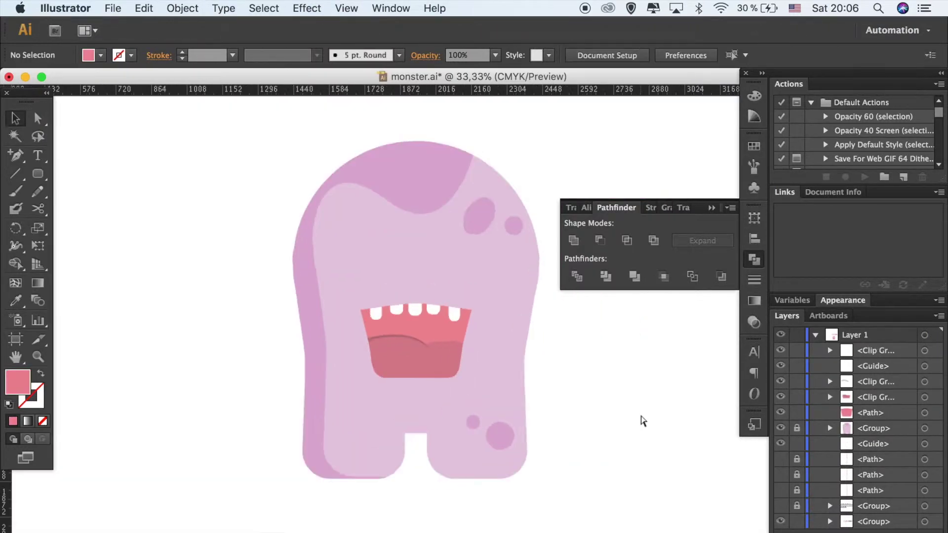
pyautogui.press('super+equal')
pyautogui.scroll(-5, 641, 419)
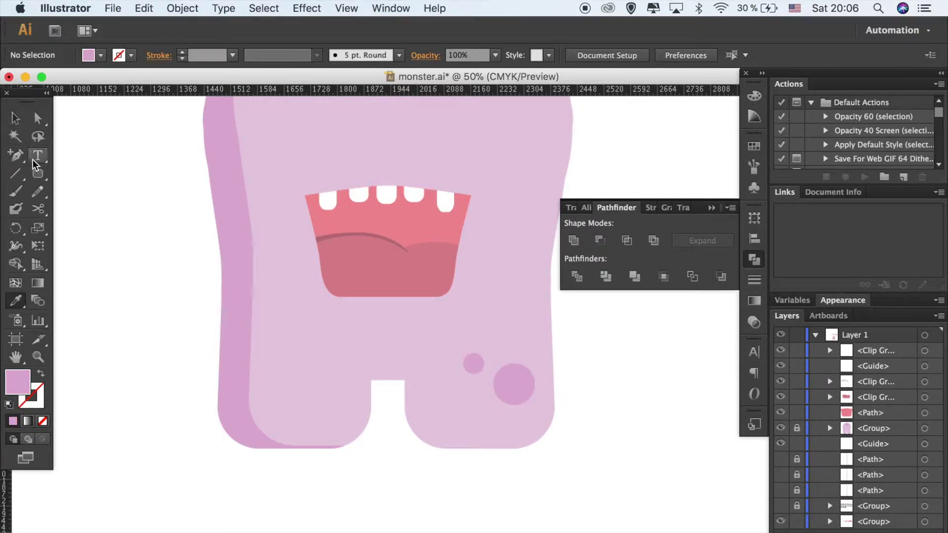
# - Pen-draw a darker pink curved shadow wedge in the gap between the legs
pyautogui.moveTo(19, 155); pyautogui.dragTo(40, 154)
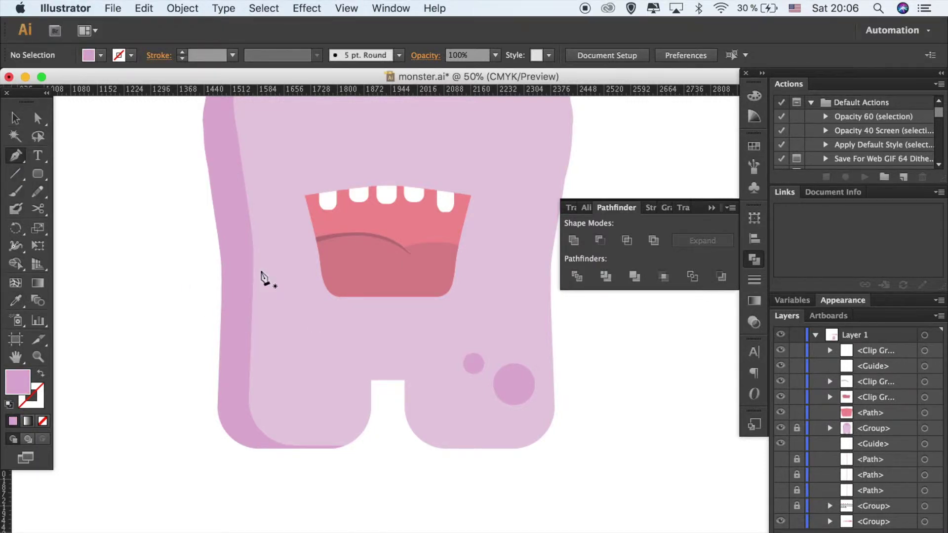
pyautogui.click(370, 406)
pyautogui.click(344, 374)
pyautogui.moveTo(435, 365); pyautogui.dragTo(444, 348)
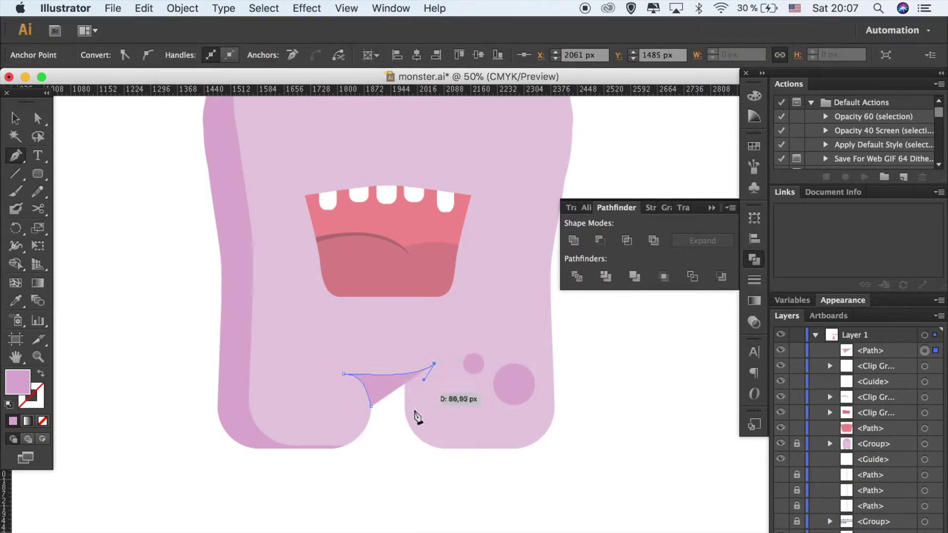
pyautogui.press('super+plus')
pyautogui.press('super+plus')
pyautogui.press('super+plus')
pyautogui.click(405, 337)
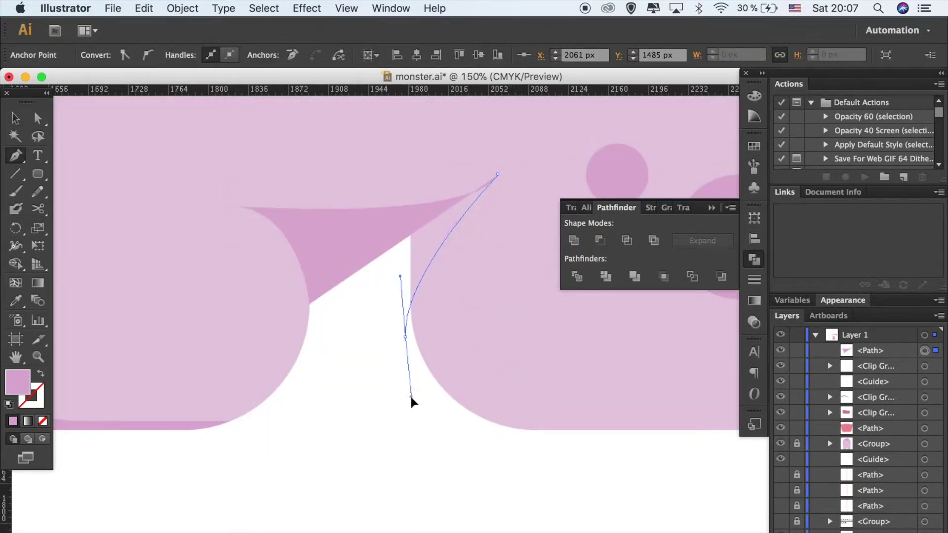
pyautogui.moveTo(411, 400); pyautogui.dragTo(371, 381)
pyautogui.press('v')
pyautogui.click(547, 333)
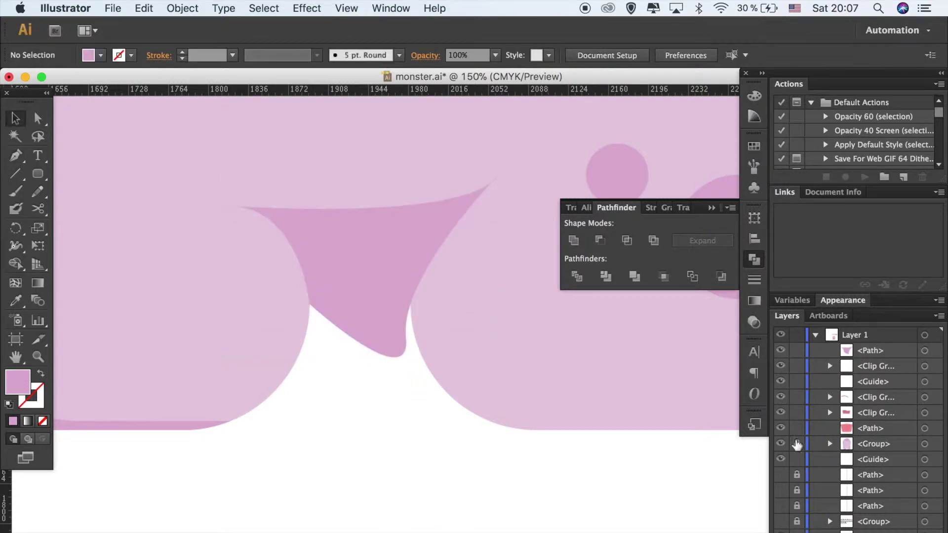
# - Clip the leg-gap shadow inside a front copy of the body shape
pyautogui.click(590, 357)
pyautogui.click(535, 493)
pyautogui.click(519, 353)
pyautogui.press('super+shift+bracketright')
pyautogui.keyDown('shift'); pyautogui.click(377, 302); pyautogui.keyUp('shift')
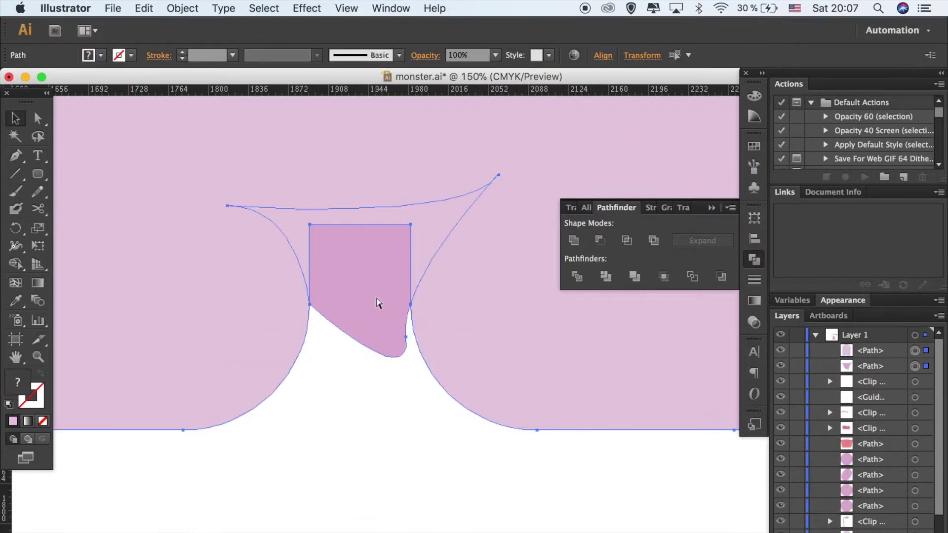
pyautogui.press('super+7')
pyautogui.click(386, 434)
pyautogui.press('super+minus')
pyautogui.press('super+minus')
pyautogui.press('super+minus')
pyautogui.press('super+minus')
pyautogui.press('super+minus')
pyautogui.press('super+minus')
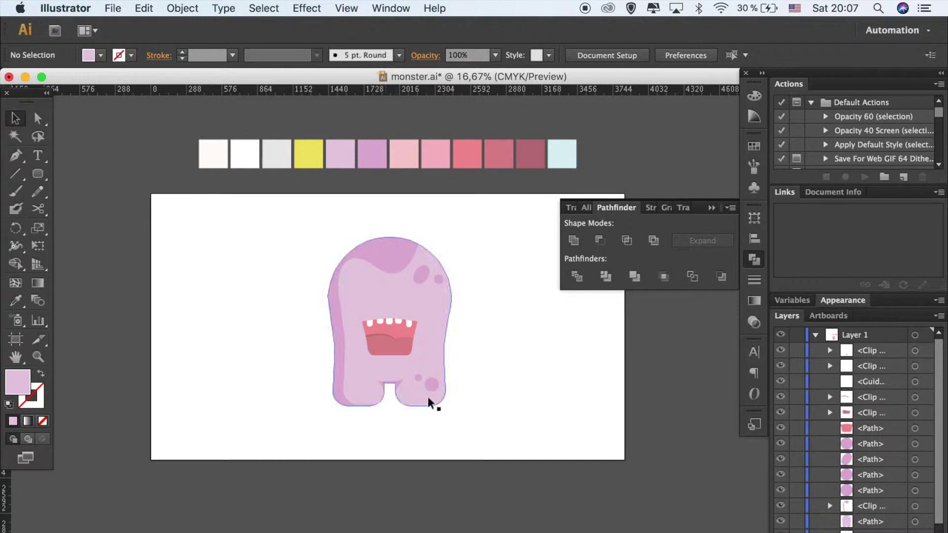
pyautogui.click(401, 336)
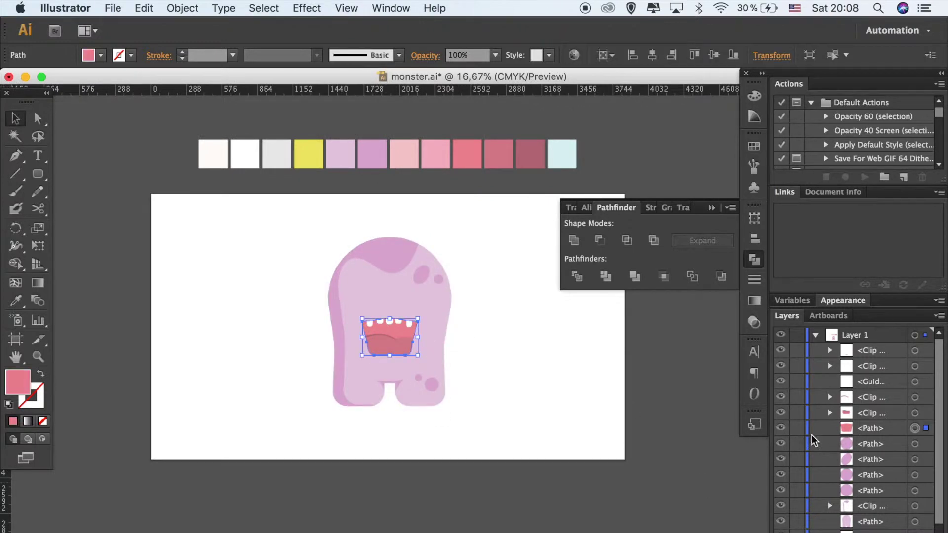
# - Group the mouth parts, reorder that group, then group the whole monster
pyautogui.keyDown('shift'); pyautogui.click(915, 396); pyautogui.keyUp('shift')
pyautogui.press('super+shift+a')
pyautogui.click(914, 428)
pyautogui.keyDown('shift'); pyautogui.click(915, 396); pyautogui.keyUp('shift')
pyautogui.press('super+g')
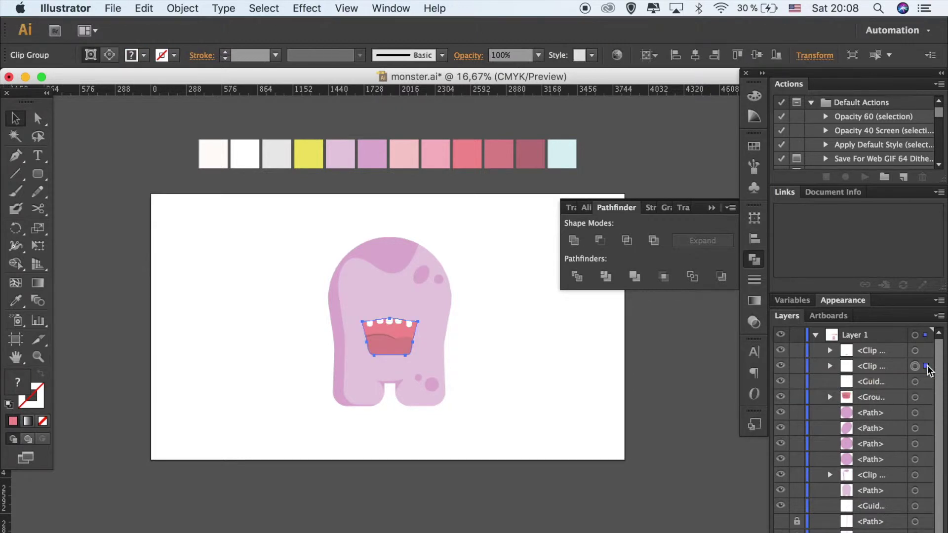
pyautogui.moveTo(926, 398); pyautogui.dragTo(862, 390)
pyautogui.press('super+a')
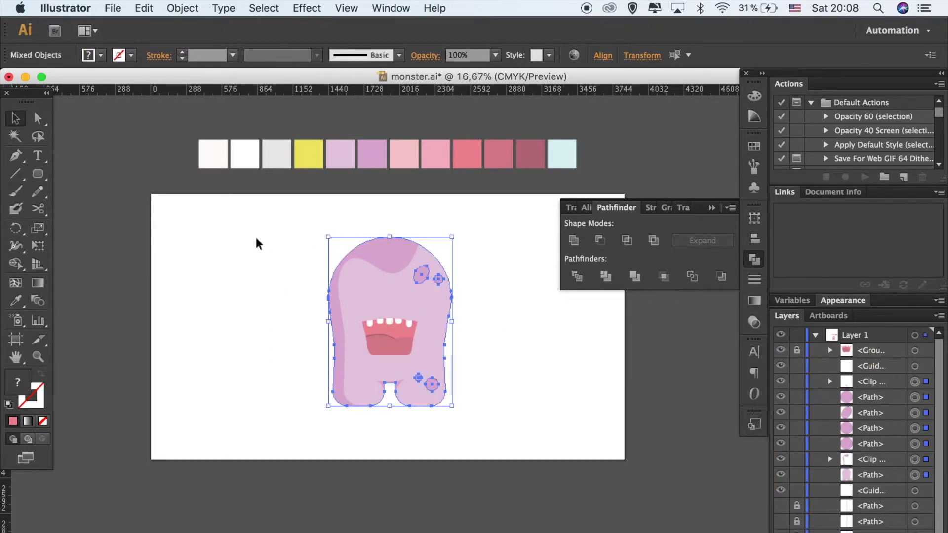
pyautogui.press('super+g')
# - Delete the two guides and the three unused helper paths
pyautogui.press('super+shift+a')
pyautogui.press('Delete')
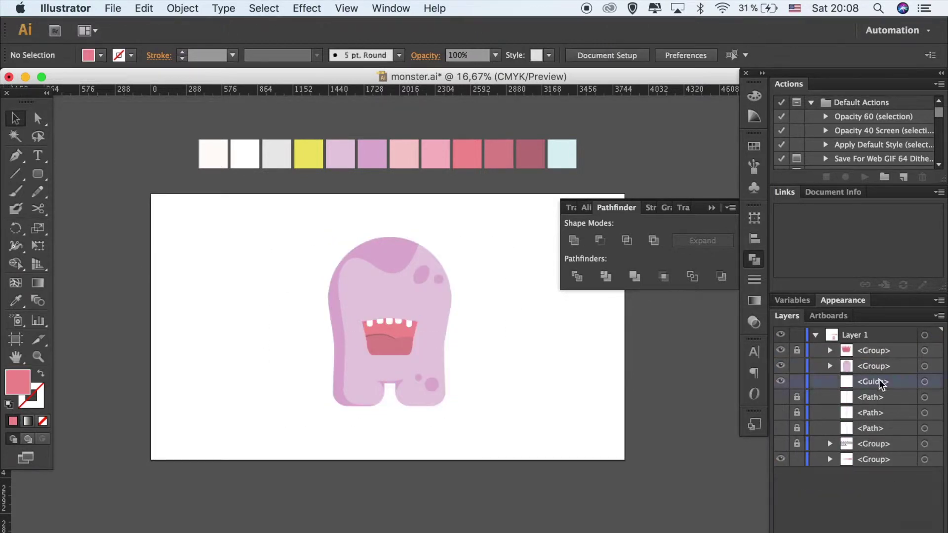
pyautogui.press('Delete')
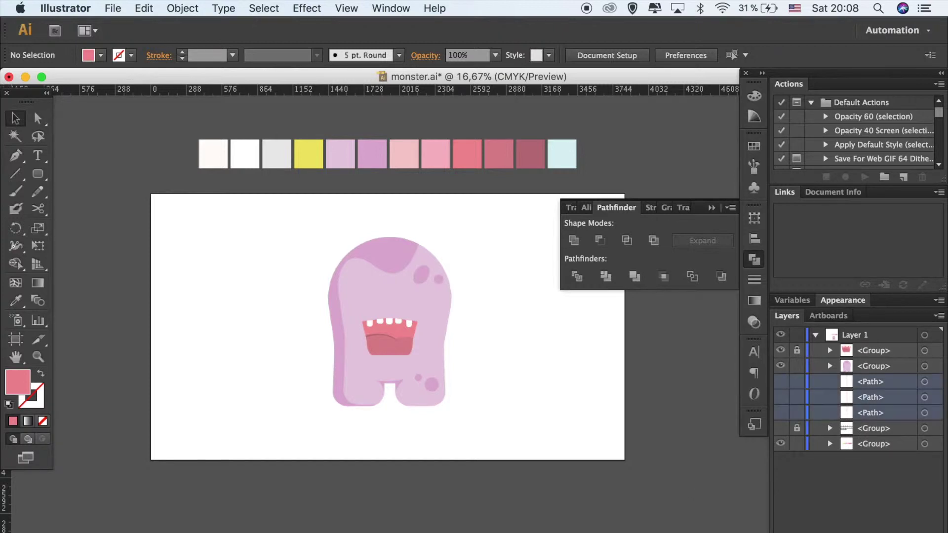
pyautogui.press('Delete')
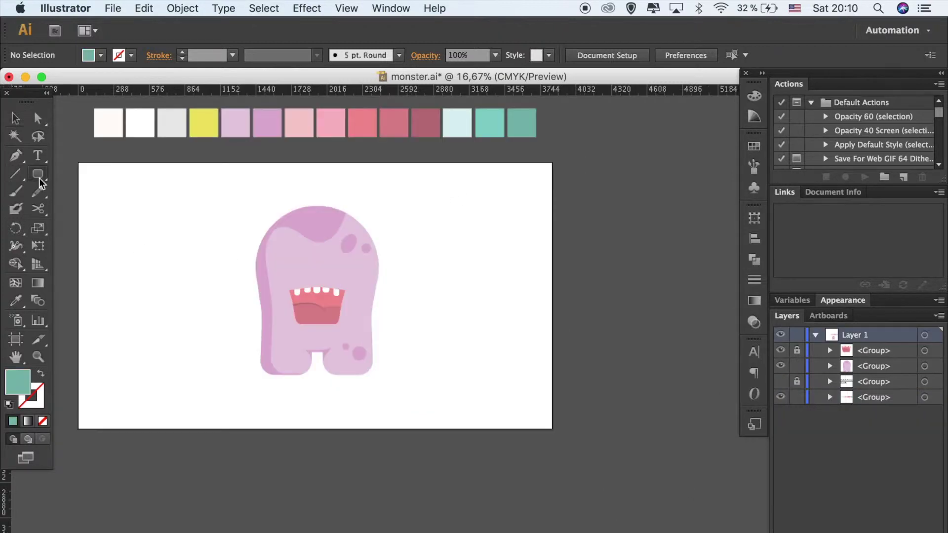
pyautogui.click(470, 259)
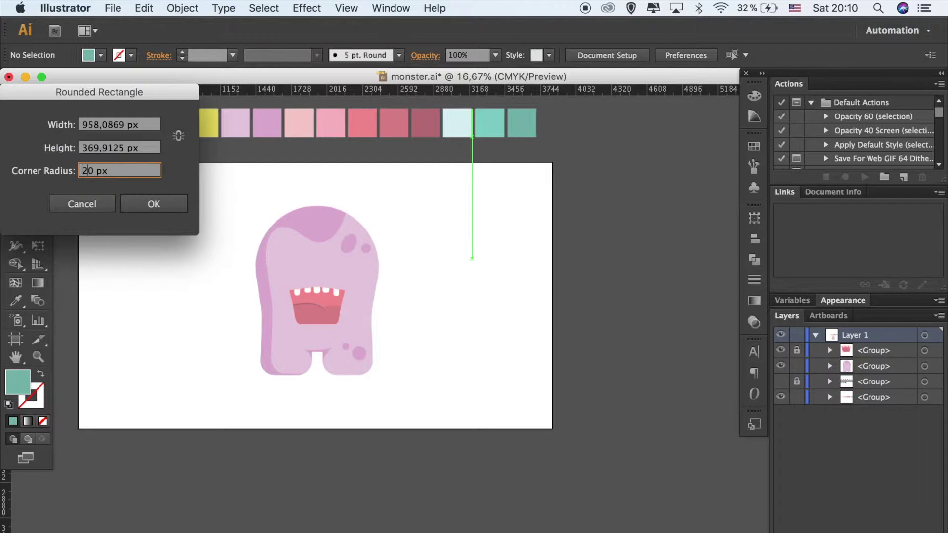
# - Give the pill the lighter teal swatch colour and resize it slightly narrower and wider
pyautogui.press('Return')
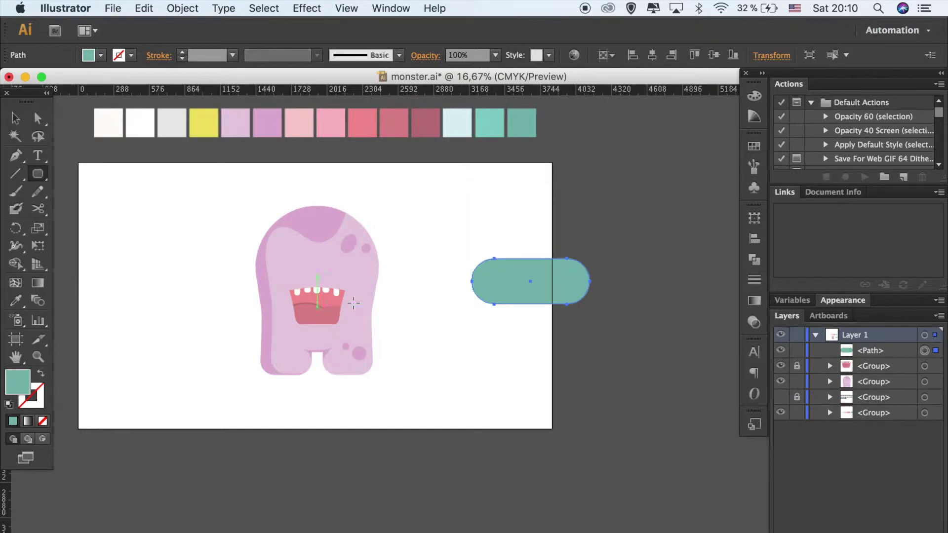
pyautogui.press('i')
pyautogui.click(490, 123)
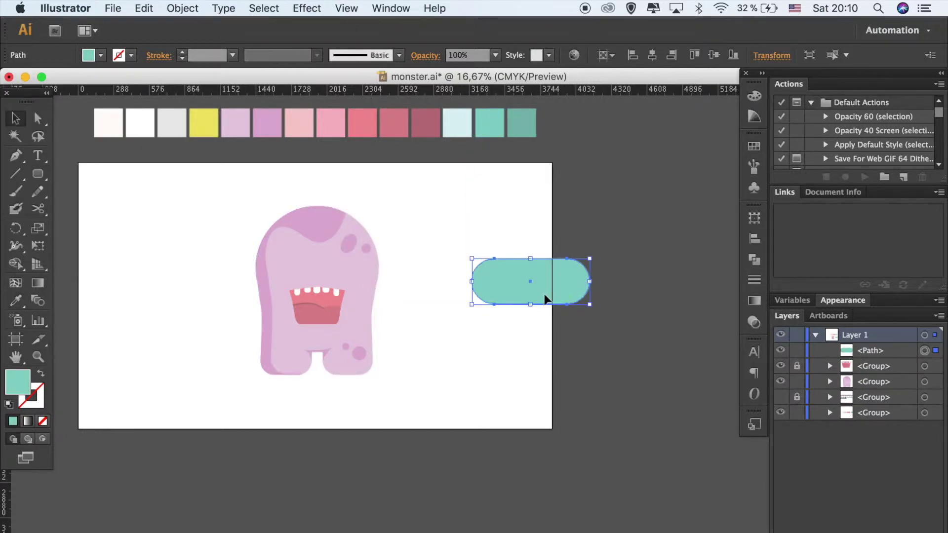
pyautogui.moveTo(588, 304); pyautogui.dragTo(583, 306)
pyautogui.click(588, 343)
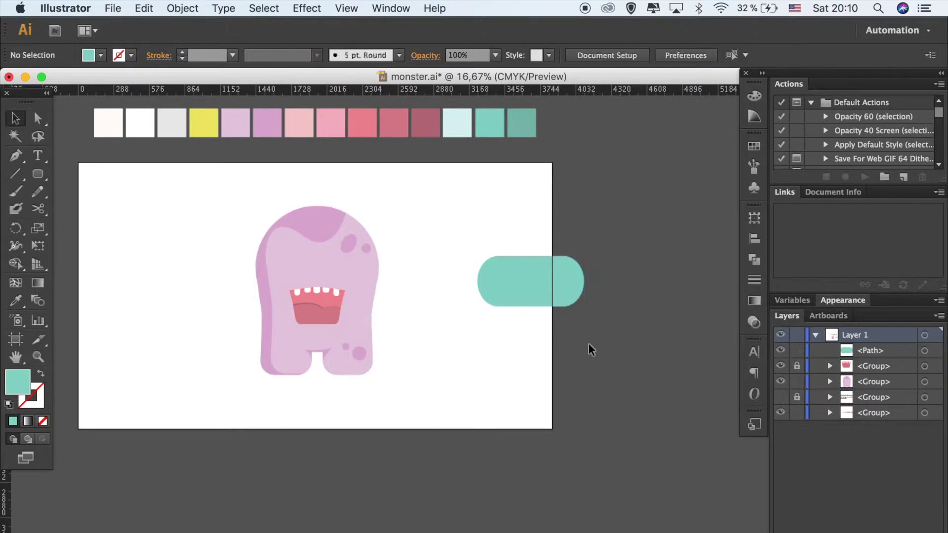
pyautogui.press('super+plus')
pyautogui.click(529, 258)
pyautogui.moveTo(638, 253); pyautogui.dragTo(642, 252)
pyautogui.click(636, 336)
# - Add a vertical centre guide and raise the pill's bottom-centre anchor to form a notch
pyautogui.click(546, 248)
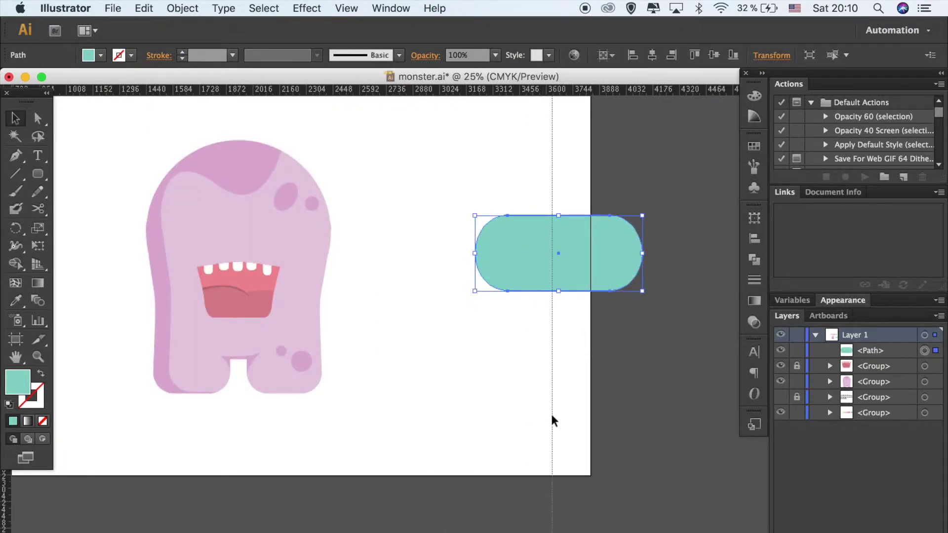
pyautogui.moveTo(557, 415); pyautogui.dragTo(557, 415)
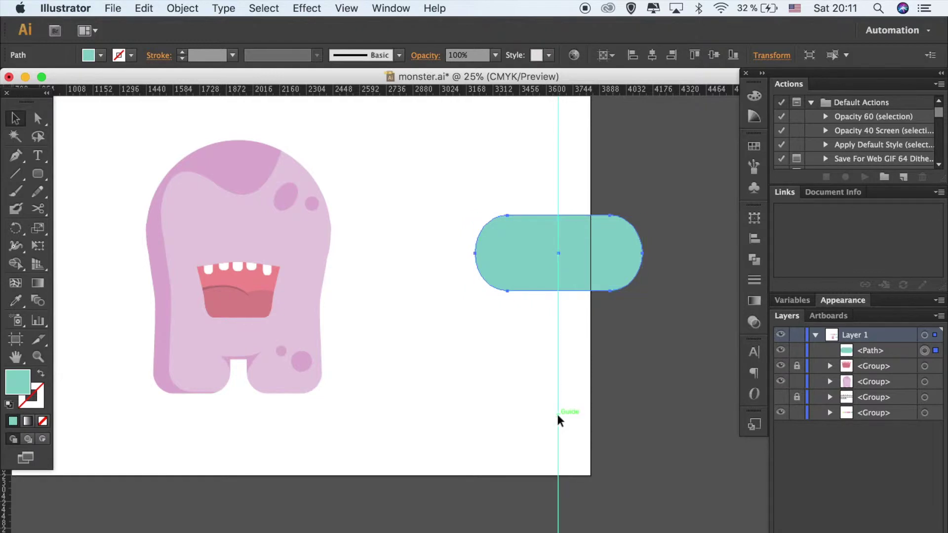
pyautogui.press('super+plus')
pyautogui.press('super+plus')
pyautogui.scroll(5, 557, 420)
pyautogui.hscroll(4, 557, 419)
pyautogui.press('a')
pyautogui.click(487, 419)
pyautogui.hotkey('shift', 'Up')
pyautogui.hotkey('shift', 'Up')
pyautogui.hotkey('shift', 'Up')
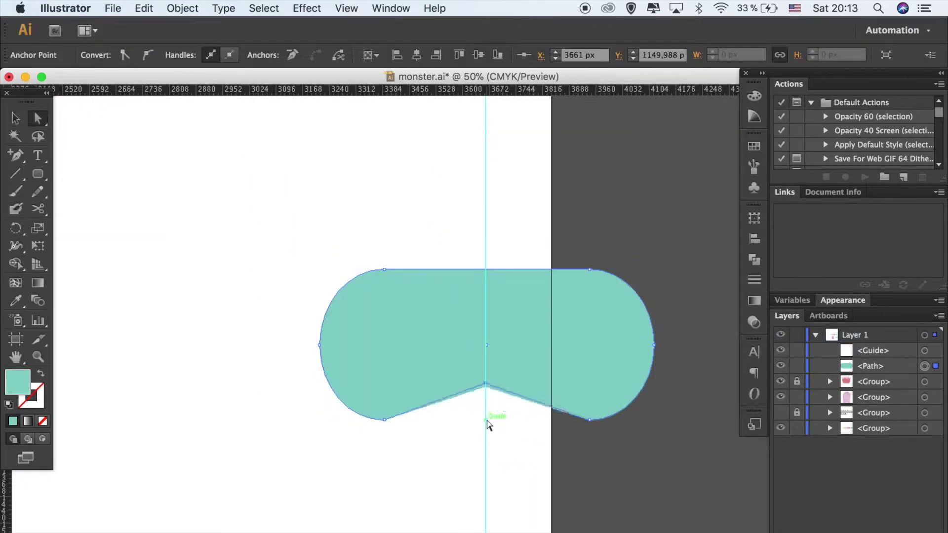
pyautogui.hotkey('shift', 'Up')
pyautogui.hotkey('shift', 'Up')
pyautogui.hotkey('shift', 'Up')
pyautogui.hotkey('shift', 'Up')
pyautogui.hotkey('shift', 'Up')
pyautogui.hotkey('shift', 'Up')
pyautogui.hotkey('shift', 'Up')
pyautogui.hotkey('shift', 'Up')
pyautogui.hotkey('shift', 'Up')
# - Convert the notch's bottom-left and bottom-right anchors to smooth and curve both edges symmetrically
pyautogui.click(381, 422)
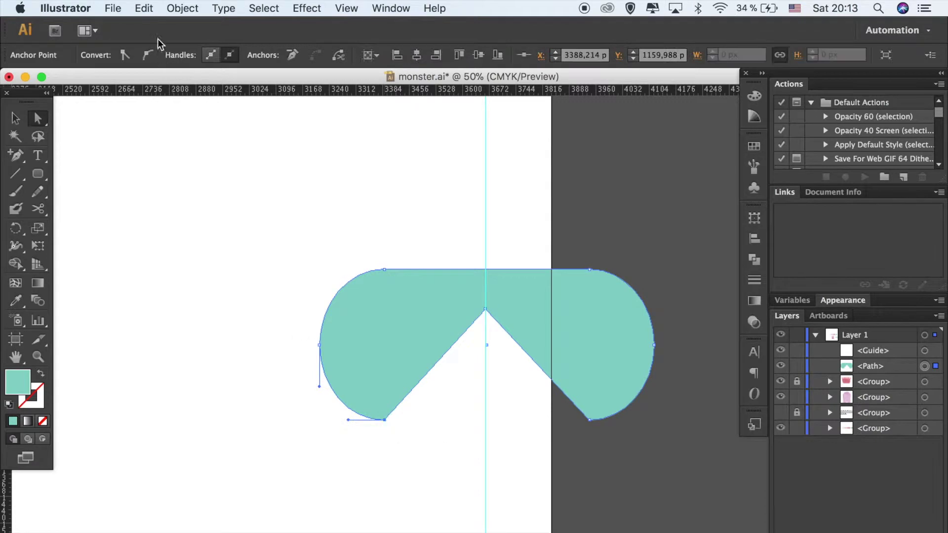
pyautogui.click(147, 56)
pyautogui.click(589, 419)
pyautogui.click(147, 56)
pyautogui.click(423, 404)
pyautogui.click(385, 420)
pyautogui.moveTo(419, 405); pyautogui.dragTo(465, 422)
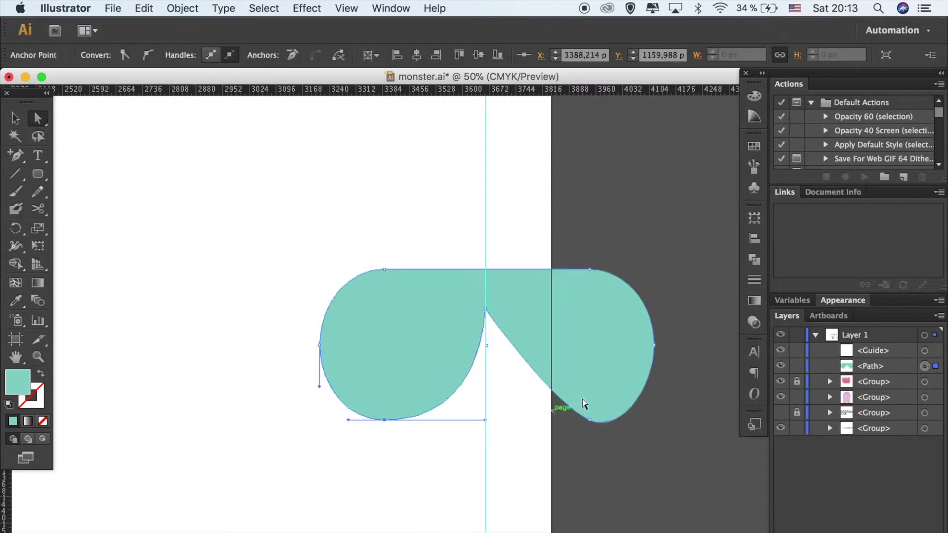
pyautogui.click(589, 420)
pyautogui.moveTo(553, 406); pyautogui.dragTo(508, 421)
pyautogui.click(505, 451)
# - Round off the notch's top point and nudge it slightly lower
pyautogui.click(484, 309)
pyautogui.click(148, 55)
pyautogui.click(450, 482)
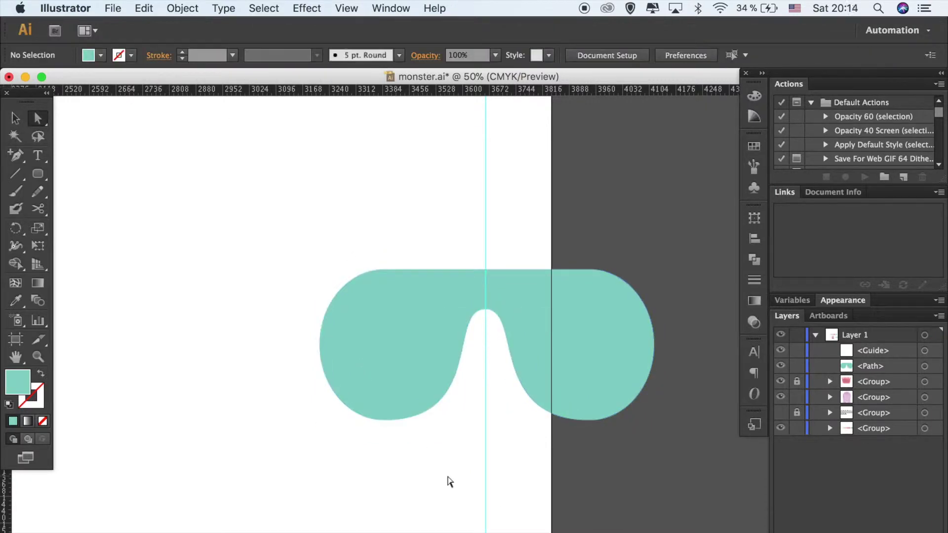
pyautogui.moveTo(485, 309); pyautogui.dragTo(486, 314)
pyautogui.click(554, 492)
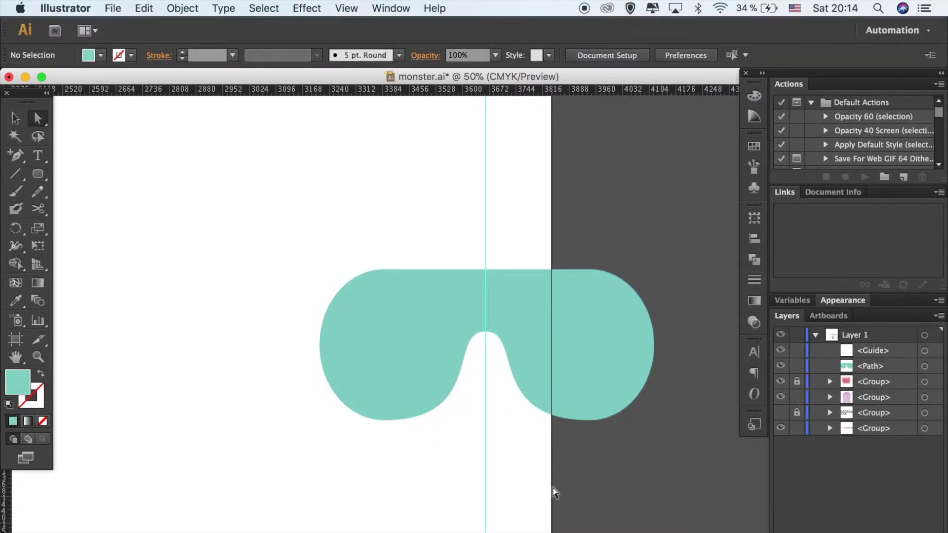
# - Move the goggle frame up and left, then draw an ellipse below it
pyautogui.press('v')
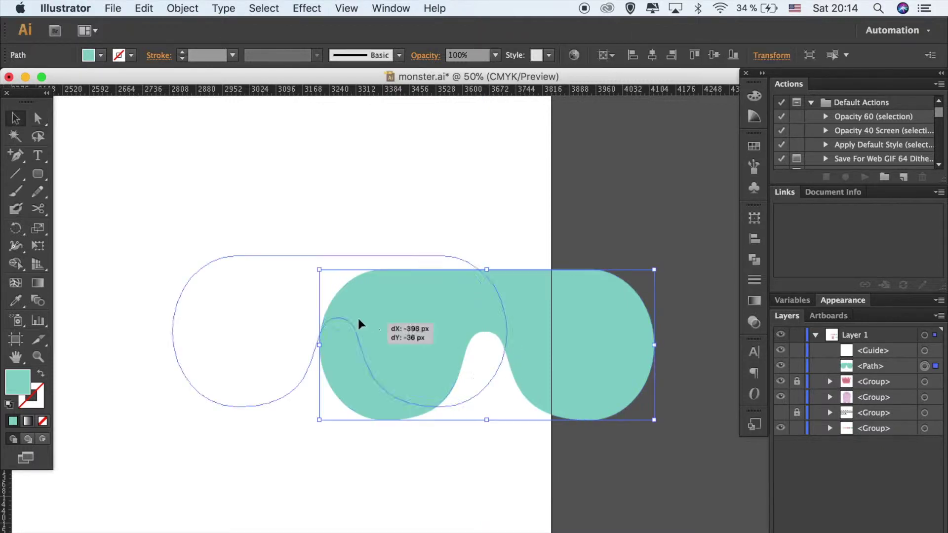
pyautogui.moveTo(535, 321); pyautogui.dragTo(375, 292)
pyautogui.hscroll(-3, 431, 475)
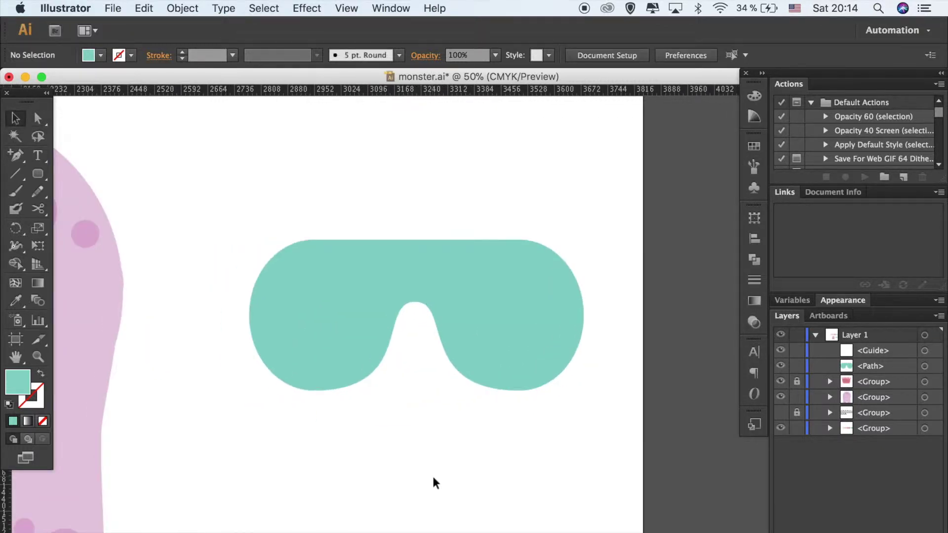
pyautogui.moveTo(38, 174); pyautogui.dragTo(79, 173)
pyautogui.moveTo(342, 432); pyautogui.dragTo(473, 532)
# - Reshape and rotate the ellipse into a teardrop lens over the frame's left half
pyautogui.click(408, 433)
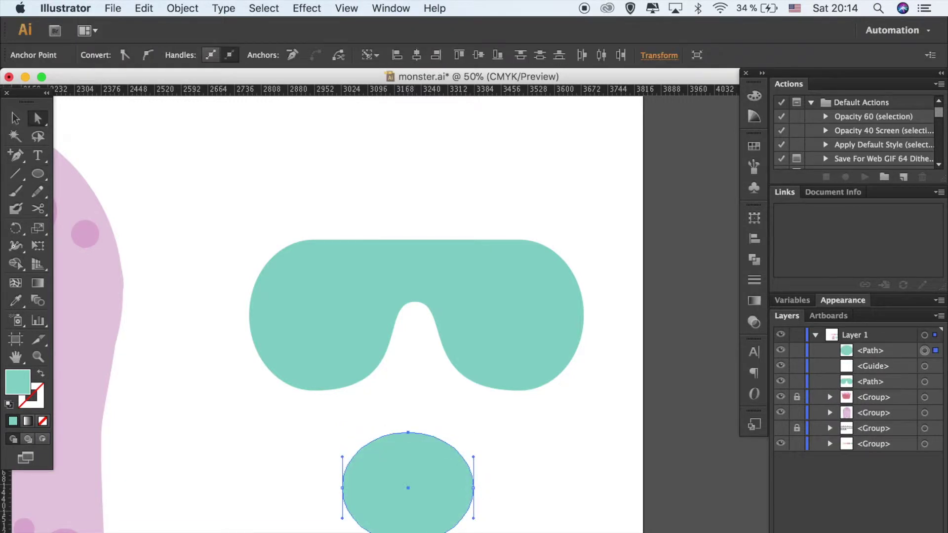
pyautogui.moveTo(473, 488); pyautogui.dragTo(491, 488)
pyautogui.hotkey('shift', 'Down')
pyautogui.hotkey('shift', 'Down')
pyautogui.hotkey('shift', 'Down')
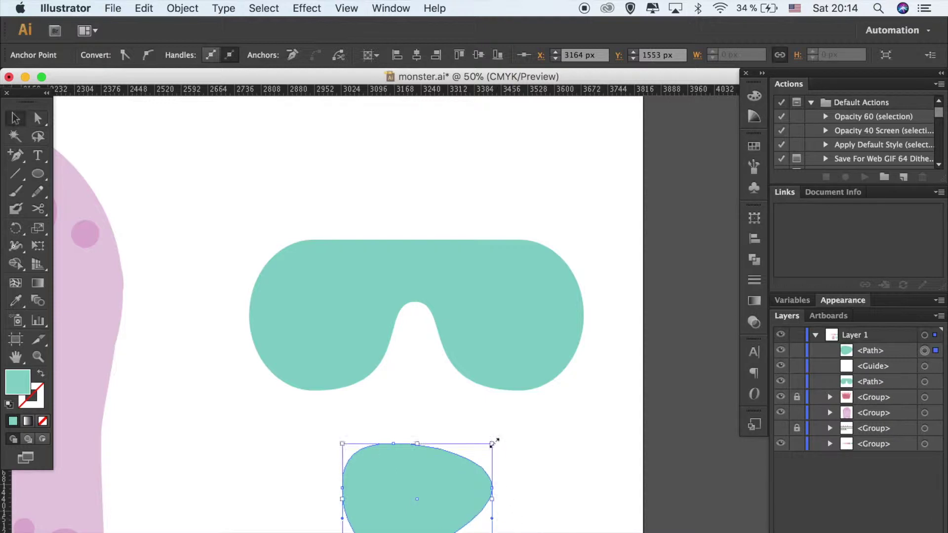
pyautogui.moveTo(495, 441); pyautogui.dragTo(550, 467)
pyautogui.moveTo(465, 371); pyautogui.dragTo(387, 181)
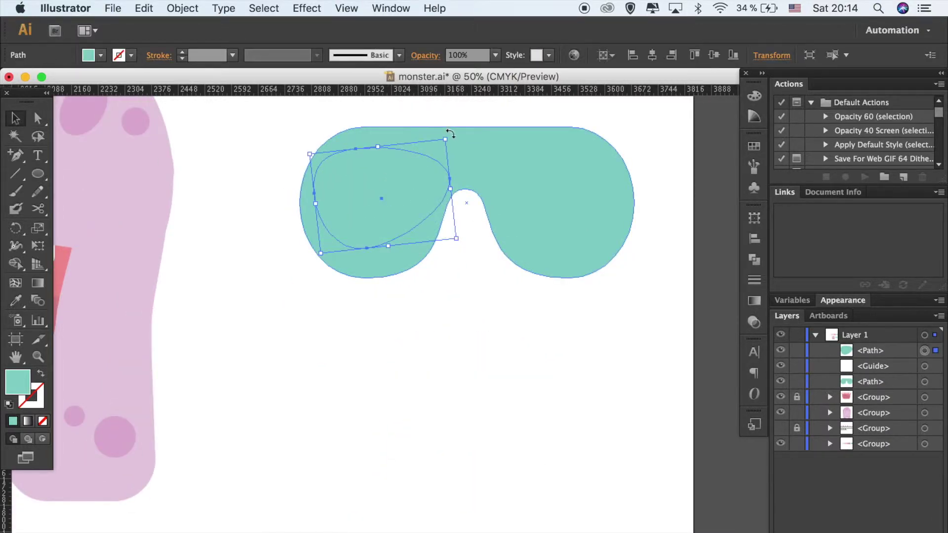
pyautogui.press('a')
pyautogui.moveTo(366, 248); pyautogui.dragTo(373, 257)
pyautogui.moveTo(450, 179); pyautogui.dragTo(447, 160)
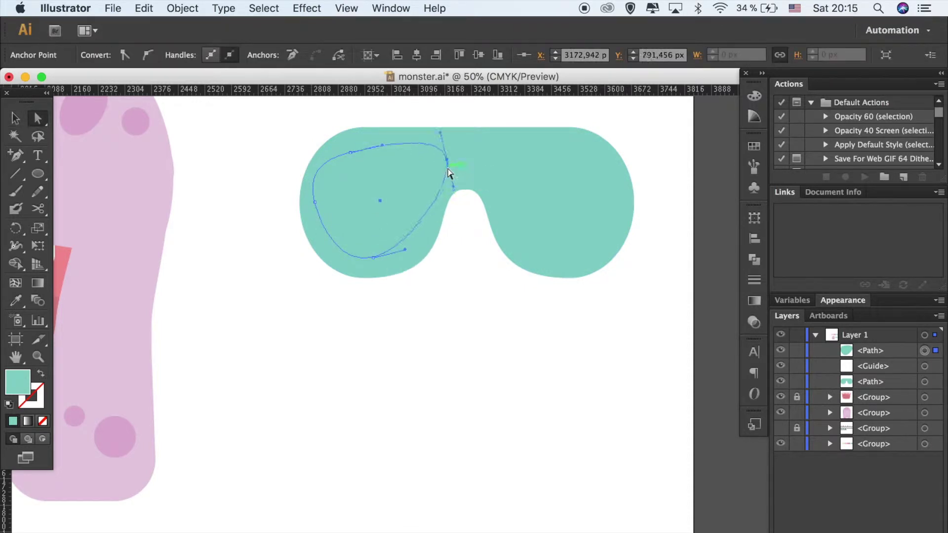
pyautogui.moveTo(350, 153); pyautogui.dragTo(352, 155)
pyautogui.moveTo(374, 257); pyautogui.dragTo(378, 261)
pyautogui.moveTo(361, 157); pyautogui.dragTo(362, 150)
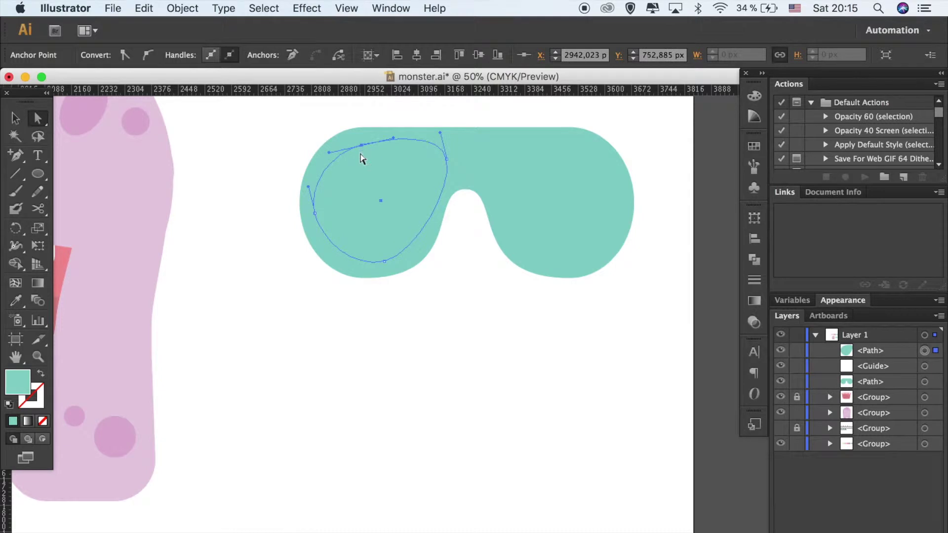
# - Fill the lens with dark teal #427F79 and refine its outline to fit the frame
pyautogui.doubleClick(17, 382)
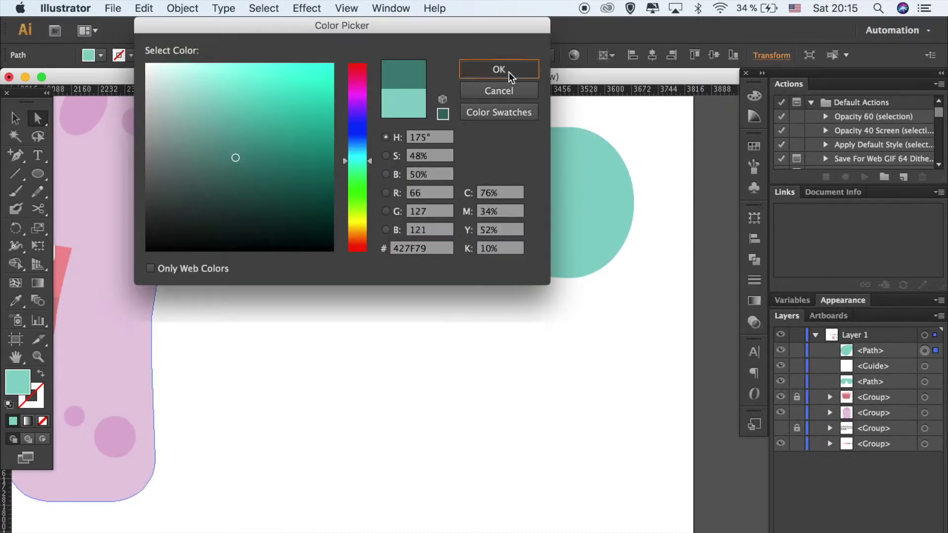
pyautogui.click(508, 76)
pyautogui.click(309, 253)
pyautogui.moveTo(395, 267); pyautogui.dragTo(395, 270)
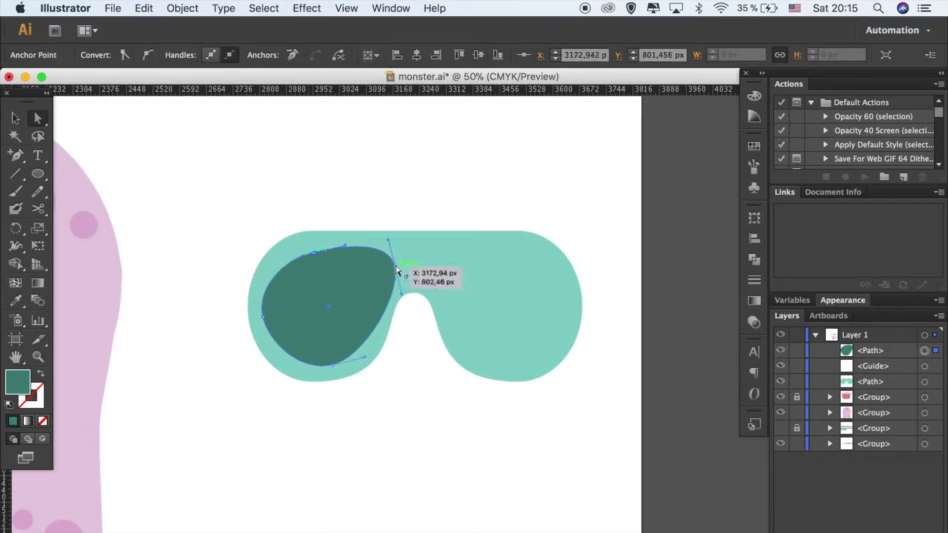
pyautogui.moveTo(333, 365); pyautogui.dragTo(368, 357)
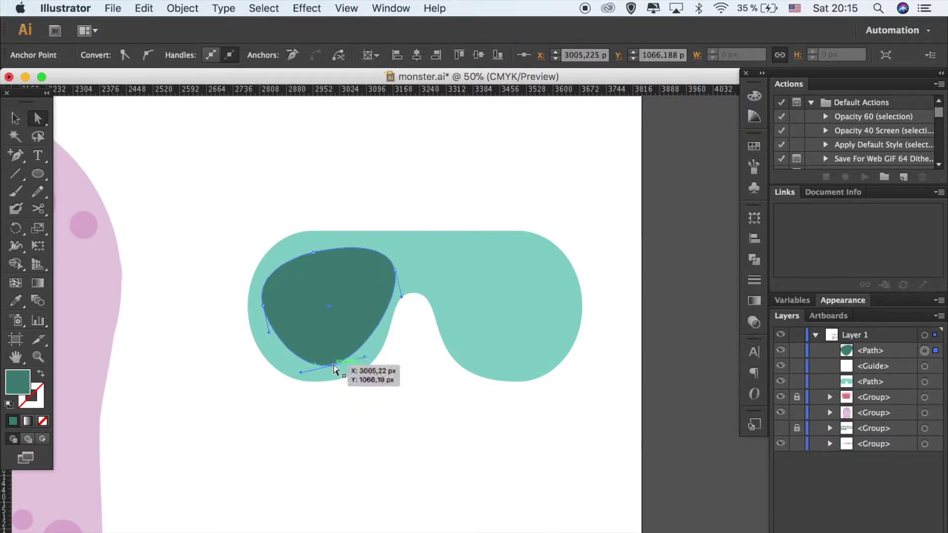
pyautogui.moveTo(395, 271); pyautogui.dragTo(390, 267)
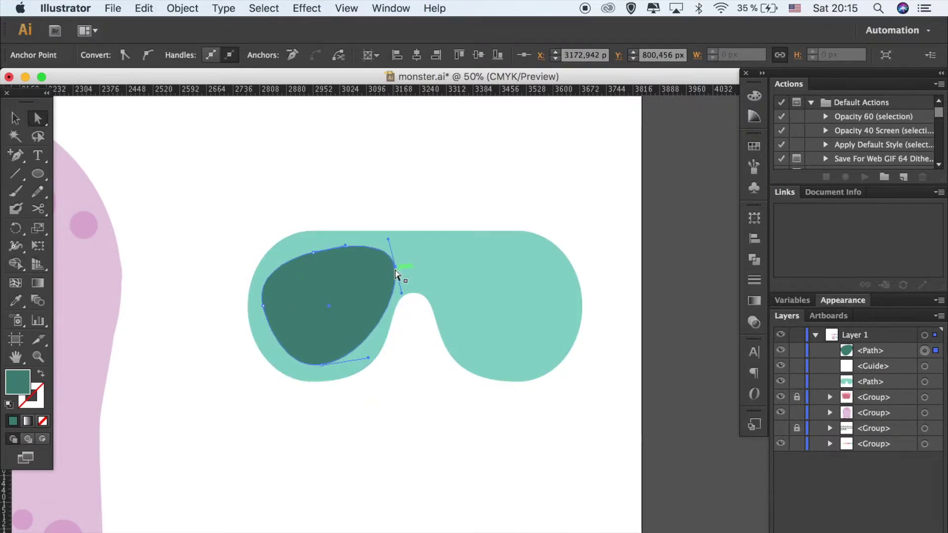
pyautogui.moveTo(313, 253); pyautogui.dragTo(310, 254)
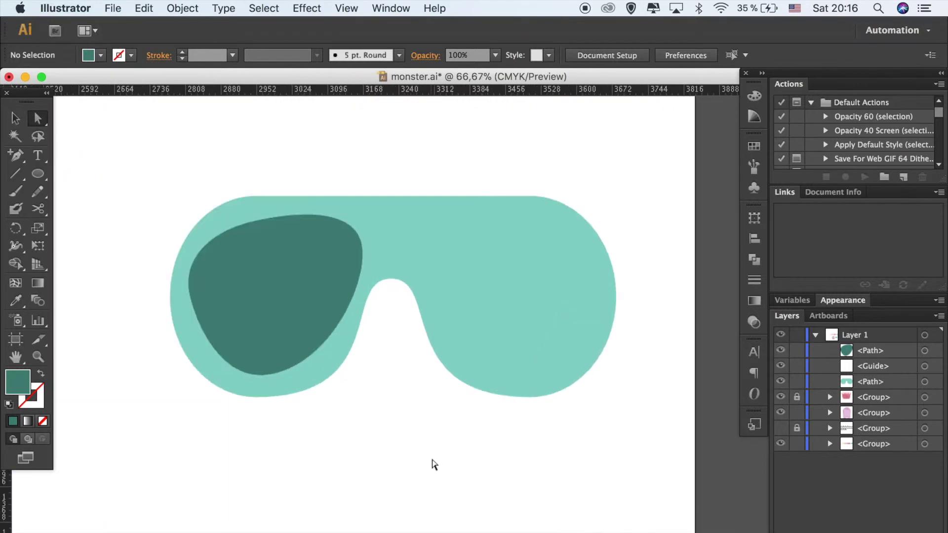
# - Make a vertically reflected copy of the lens and move it onto the frame's right half
pyautogui.press('v')
pyautogui.rightClick(316, 294)
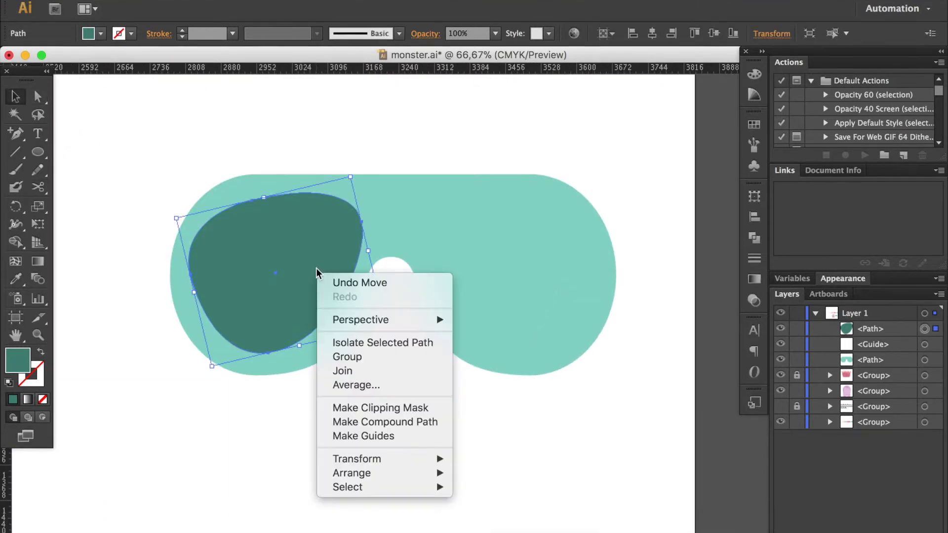
pyautogui.click(446, 478)
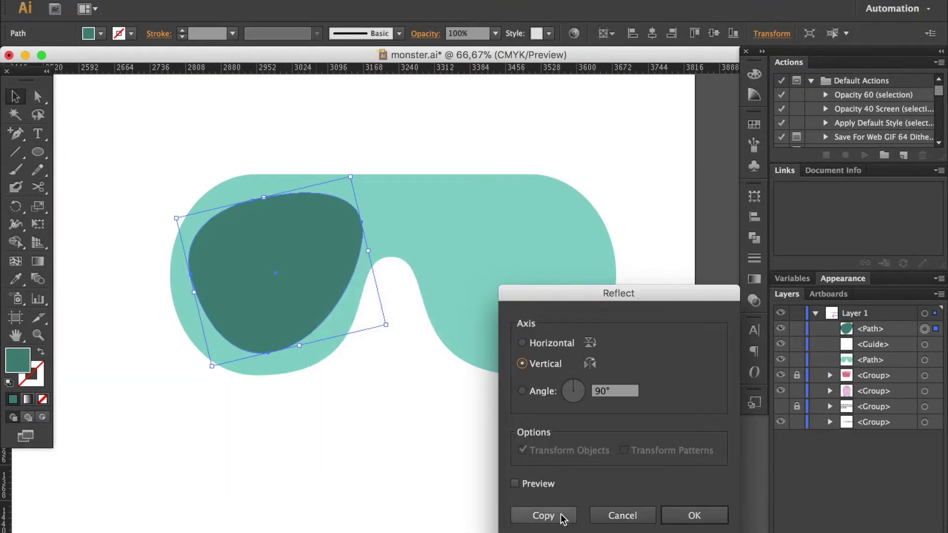
pyautogui.click(543, 515)
pyautogui.moveTo(313, 212); pyautogui.dragTo(537, 211)
# - Group the two lenses and align them to the frame's horizontal centre
pyautogui.keyDown('shift'); pyautogui.click(275, 213); pyautogui.keyUp('shift')
pyautogui.hotkey('ctrl', 'g')
pyautogui.keyDown('shift'); pyautogui.click(404, 205); pyautogui.keyUp('shift')
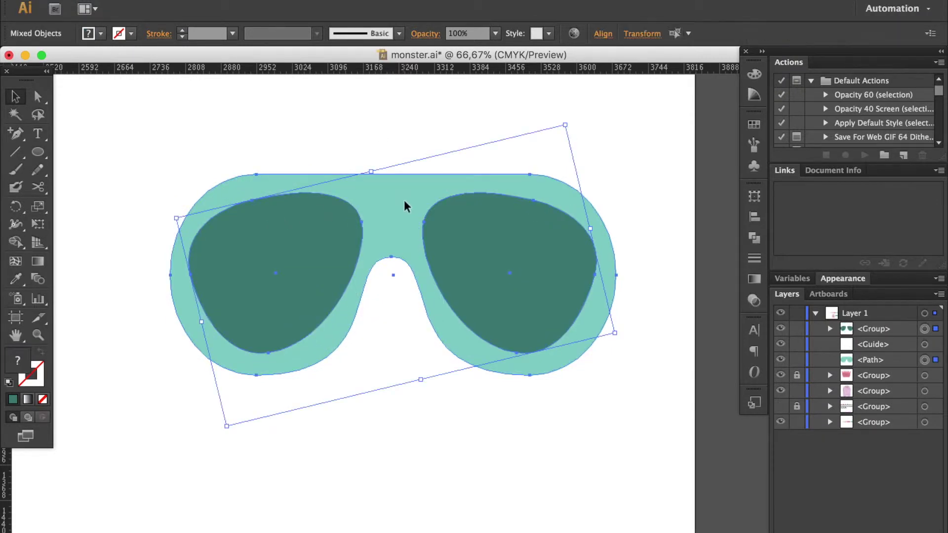
pyautogui.click(603, 33)
pyautogui.click(479, 84)
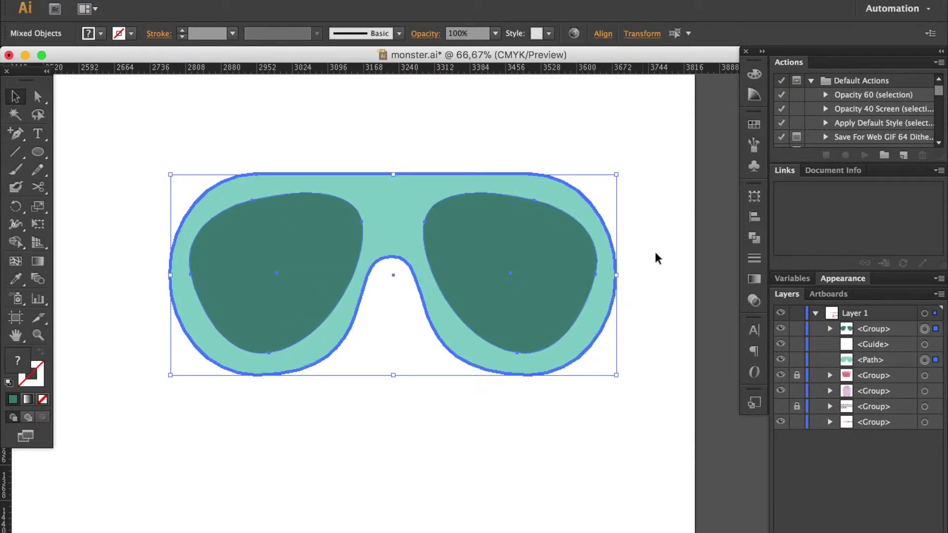
# - Cut the lenses out of the frame with Pathfinder Minus Front
pyautogui.moveTo(398, 296); pyautogui.dragTo(503, 276)
pyautogui.click(753, 222)
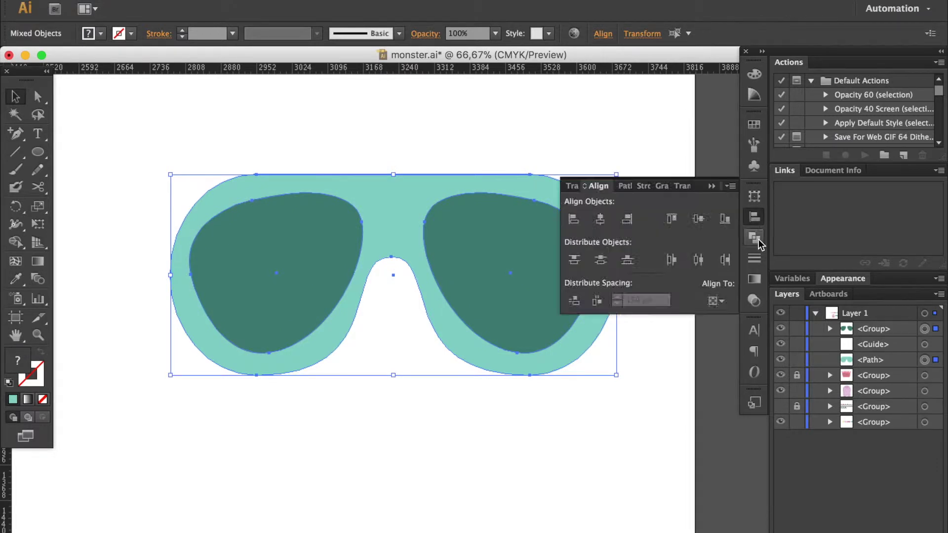
pyautogui.click(599, 218)
pyautogui.click(583, 470)
pyautogui.click(754, 237)
# - Draw a thin bar across the left lens and duplicate it into a grouped stack of stripes
pyautogui.moveTo(38, 152); pyautogui.dragTo(64, 153)
pyautogui.moveTo(213, 201); pyautogui.dragTo(363, 212)
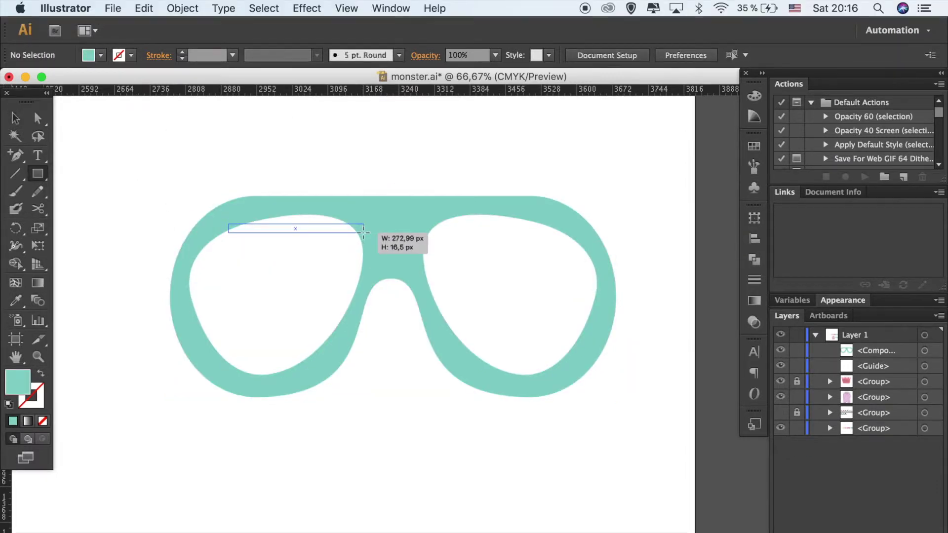
pyautogui.press('v')
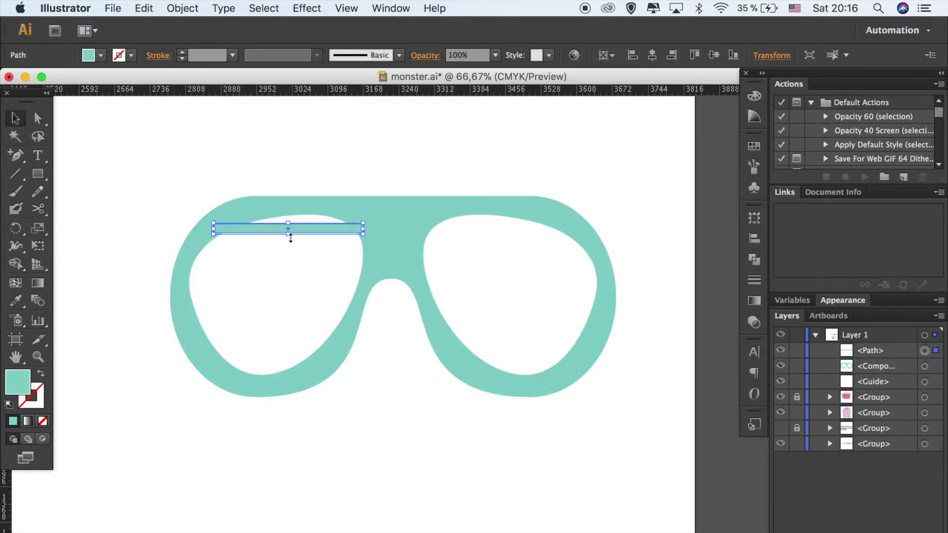
pyautogui.click(274, 275)
pyautogui.moveTo(295, 253); pyautogui.dragTo(295, 254)
pyautogui.hotkey('ctrl', 'd')
pyautogui.hotkey('ctrl', 'd')
pyautogui.hotkey('ctrl', 'd')
pyautogui.hotkey('ctrl', 'd')
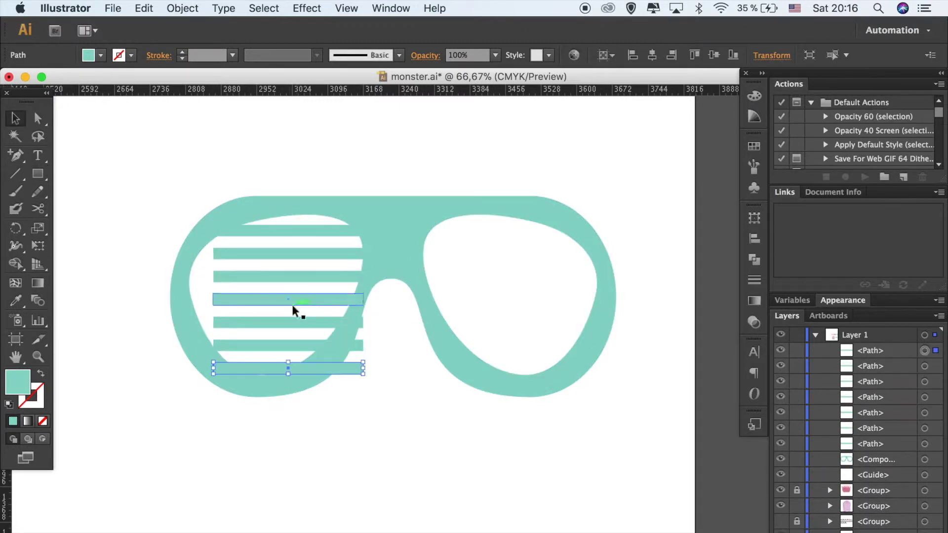
pyautogui.moveTo(296, 380); pyautogui.dragTo(294, 227)
pyautogui.hotkey('ctrl', 'g')
# - Ungroup the stripes and resize the bottom bar to fit the left lens
pyautogui.keyDown('shift'); pyautogui.click(402, 232); pyautogui.keyUp('shift')
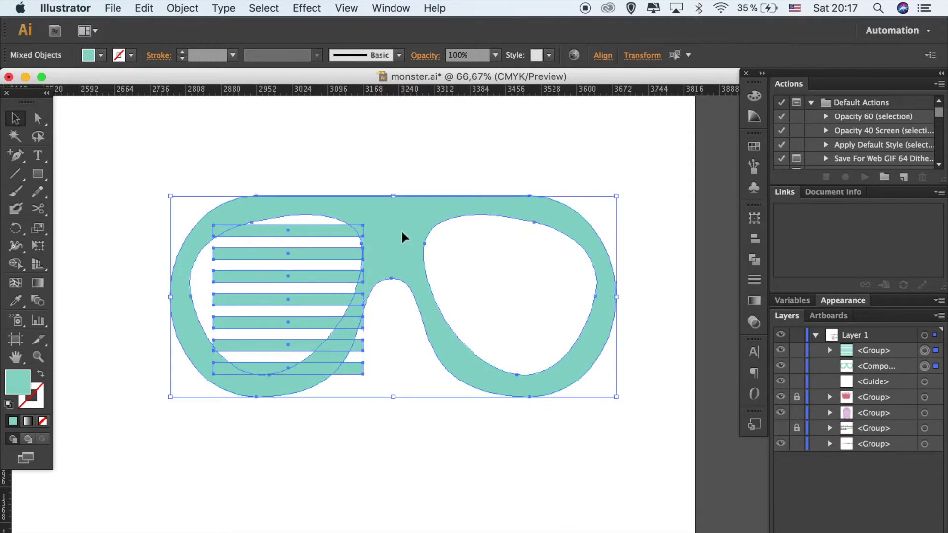
pyautogui.click(603, 55)
pyautogui.click(387, 487)
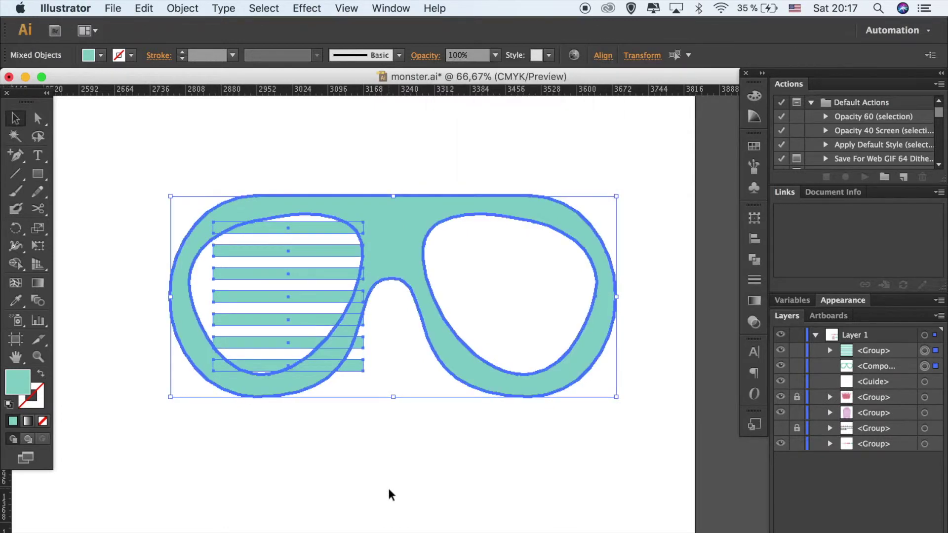
pyautogui.click(277, 330)
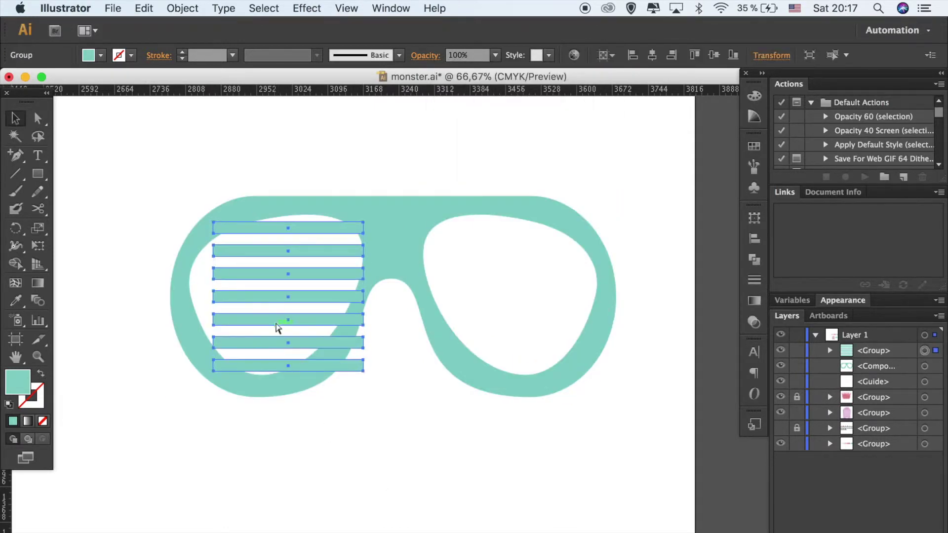
pyautogui.hotkey('ctrl', 'shift', 'g')
pyautogui.click(351, 431)
pyautogui.click(214, 252)
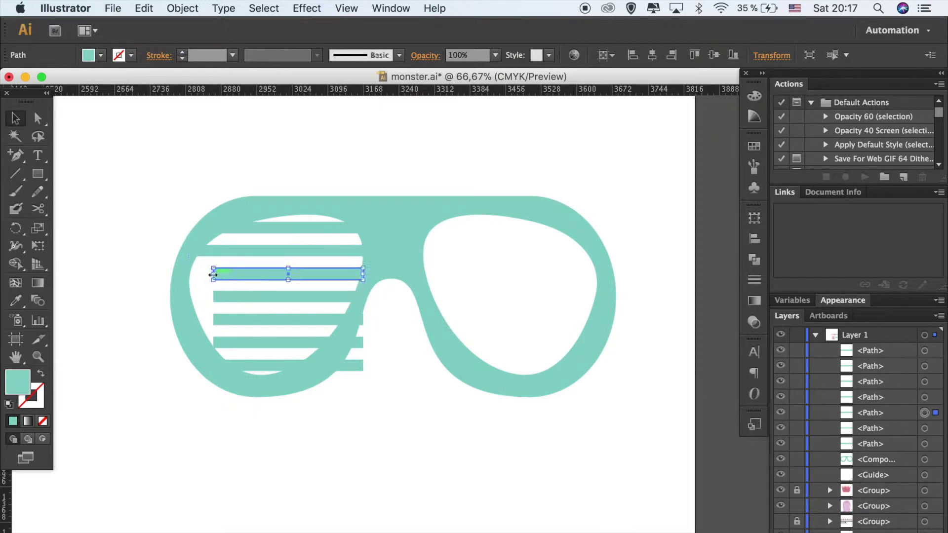
pyautogui.moveTo(213, 274); pyautogui.dragTo(351, 323)
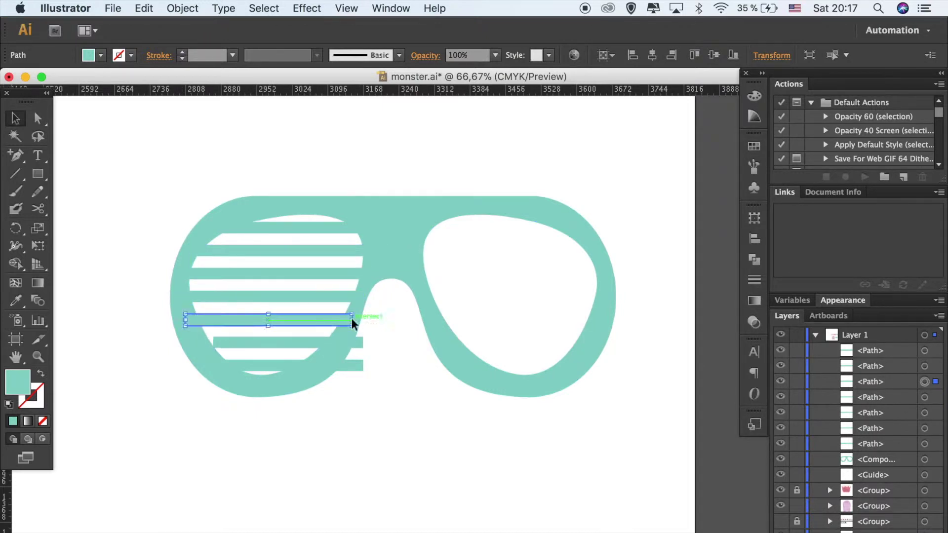
pyautogui.moveTo(267, 320); pyautogui.dragTo(296, 365)
pyautogui.moveTo(364, 365); pyautogui.dragTo(331, 365)
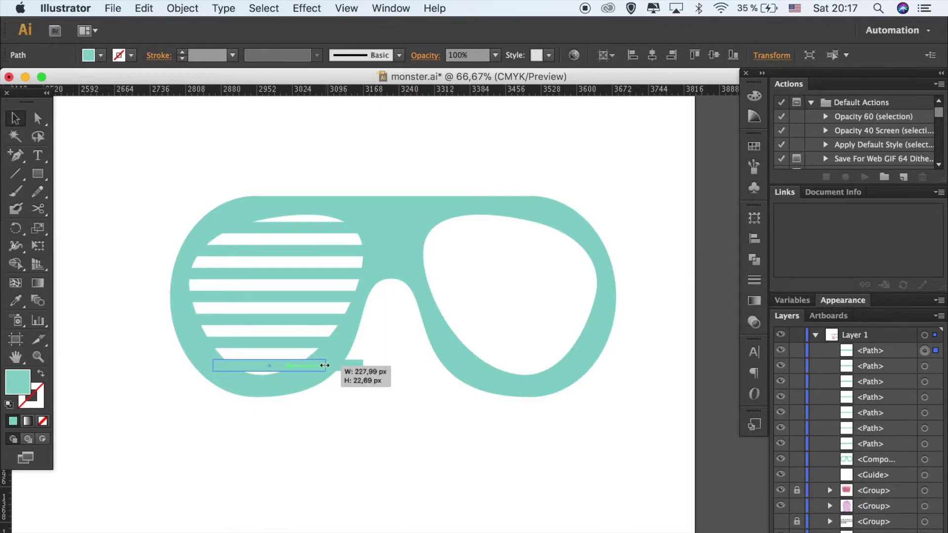
# - Copy the seven stripes into the right lens and reflect them to mirror
pyautogui.keyDown('shift'); pyautogui.click(291, 296); pyautogui.keyUp('shift')
pyautogui.keyDown('shift'); pyautogui.click(285, 222); pyautogui.keyUp('shift')
pyautogui.moveTo(285, 180); pyautogui.dragTo(519, 184)
pyautogui.rightClick(518, 184)
pyautogui.click(414, 335)
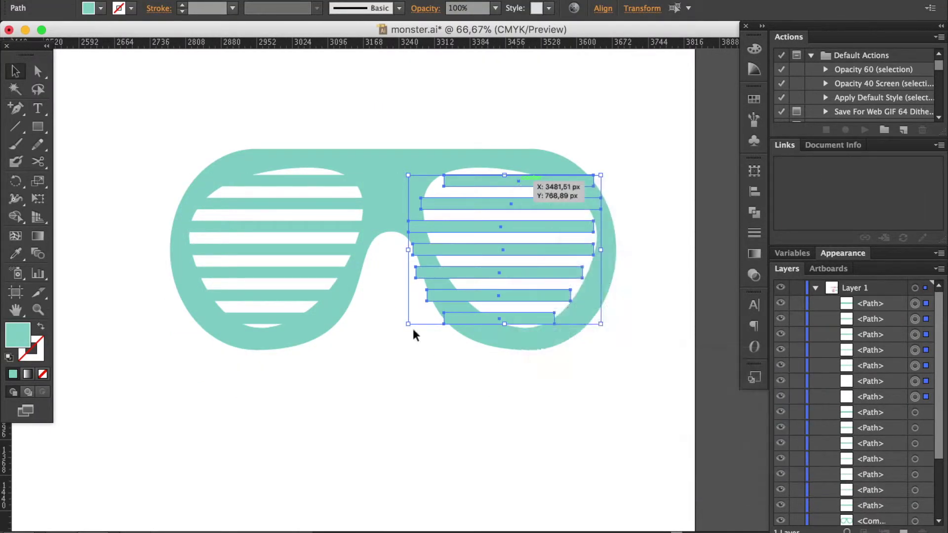
pyautogui.click(681, 489)
pyautogui.hotkey('shift', 'Right')
pyautogui.hotkey('shift', 'Right')
pyautogui.hotkey('shift', 'Right')
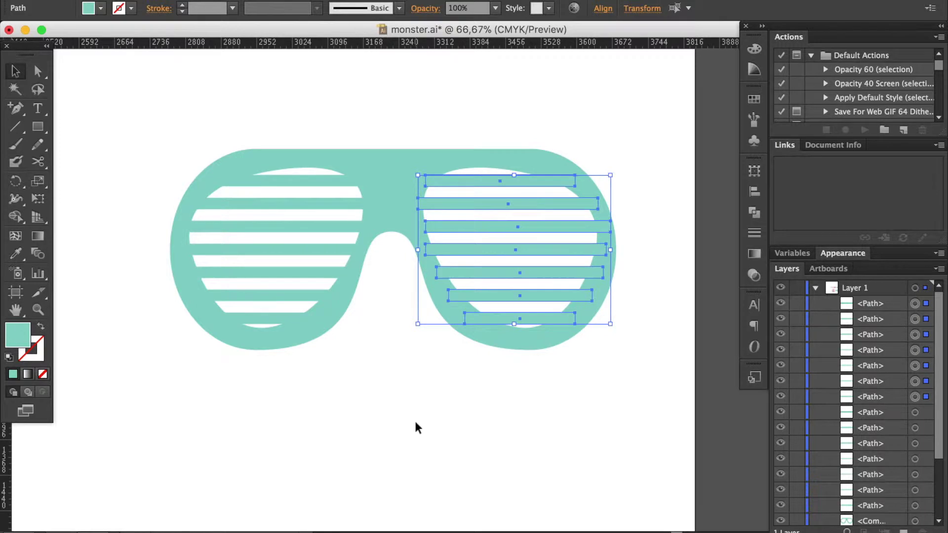
# - Give the glasses frame the darker teal swatch colour
pyautogui.click(415, 424)
pyautogui.click(488, 264)
pyautogui.click(499, 489)
pyautogui.click(395, 262)
pyautogui.press('i')
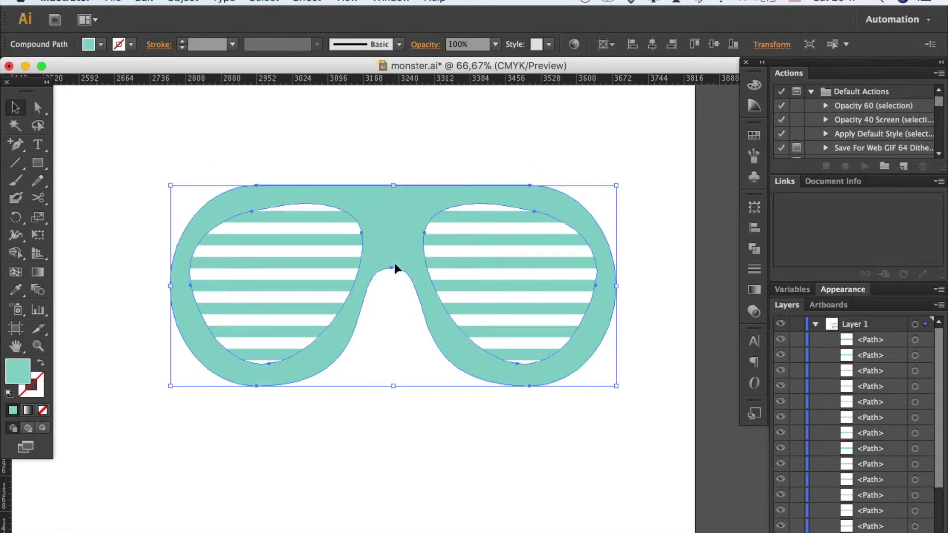
pyautogui.hotkey('ctrl', '-')
pyautogui.hotkey('ctrl', '-')
pyautogui.hotkey('ctrl', '-')
pyautogui.scroll(2, 392, 261)
pyautogui.click(514, 110)
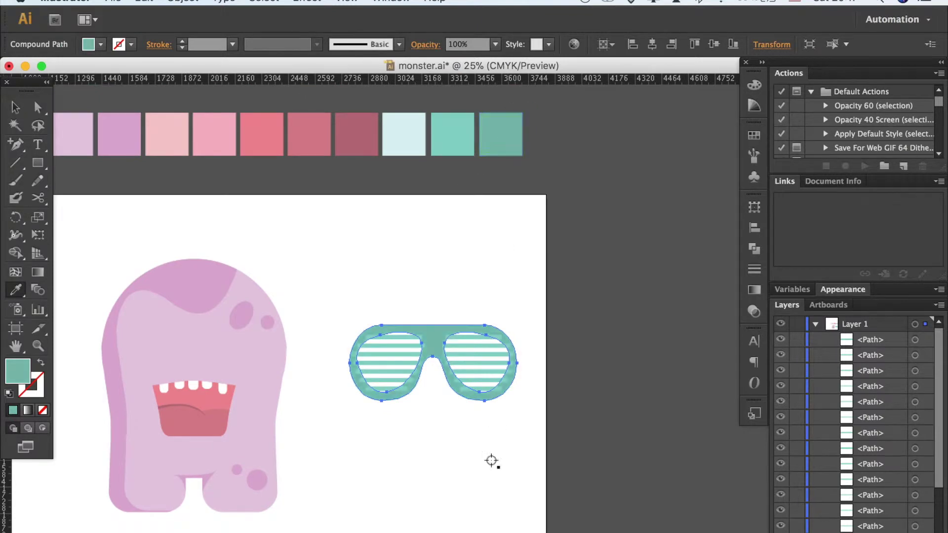
# - Enlarge the darker frame, cut it into shadow edges with Pathfinder, and delete the stray piece
pyautogui.press('v')
pyautogui.hotkey('ctrl', 'shift', 'F9')
pyautogui.hotkey('ctrl', '+')
pyautogui.hotkey('ctrl', '+')
pyautogui.hotkey('ctrl', '+')
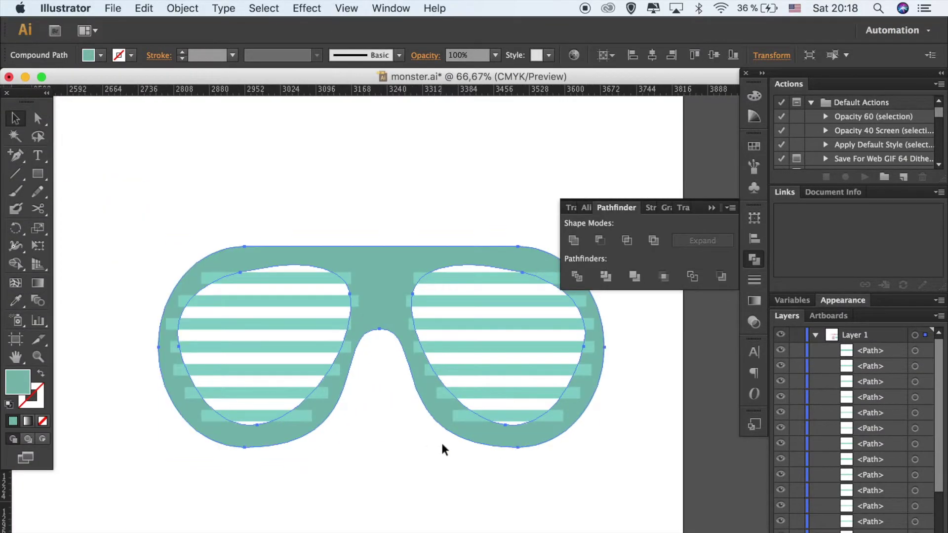
pyautogui.moveTo(605, 356); pyautogui.dragTo(611, 358)
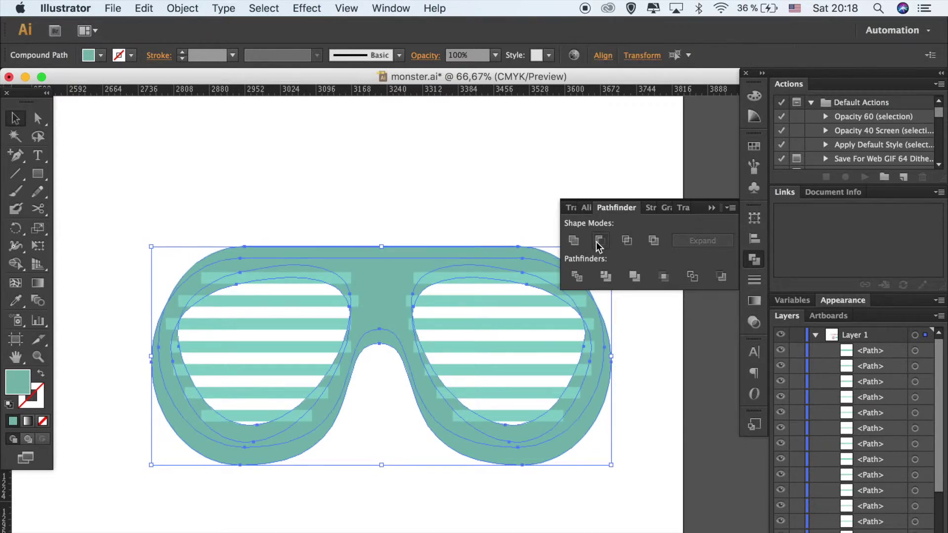
pyautogui.click(651, 404)
pyautogui.click(526, 432)
pyautogui.click(561, 521)
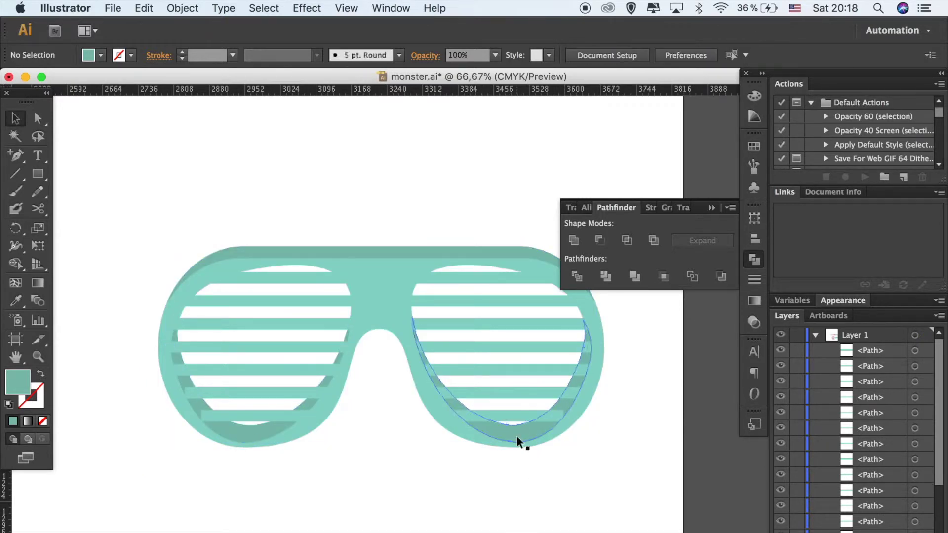
pyautogui.click(260, 429)
pyautogui.press('Delete')
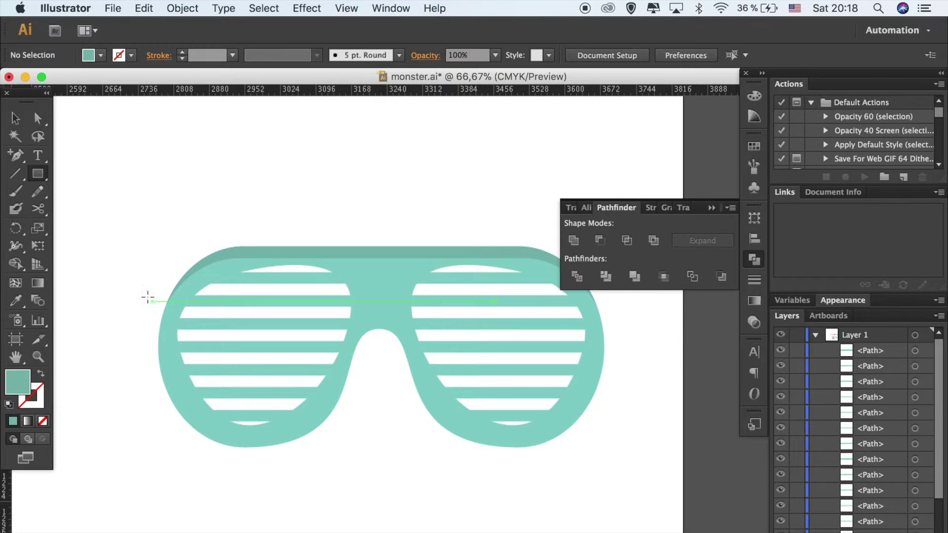
# - Stretch a small rectangle into an arm bar across both sides and nudge the frame down
pyautogui.moveTo(163, 312); pyautogui.dragTo(141, 341)
pyautogui.press('v')
pyautogui.click(188, 482)
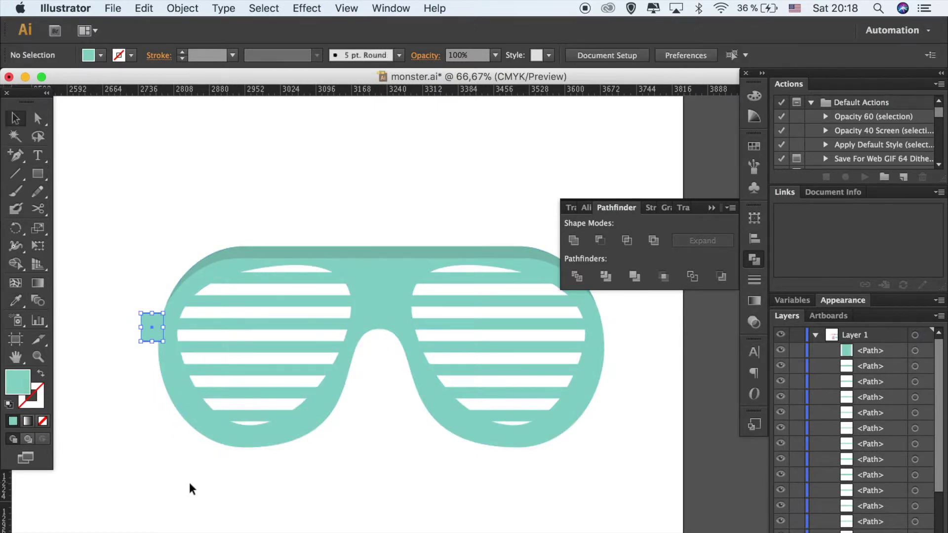
pyautogui.moveTo(146, 327); pyautogui.dragTo(603, 321)
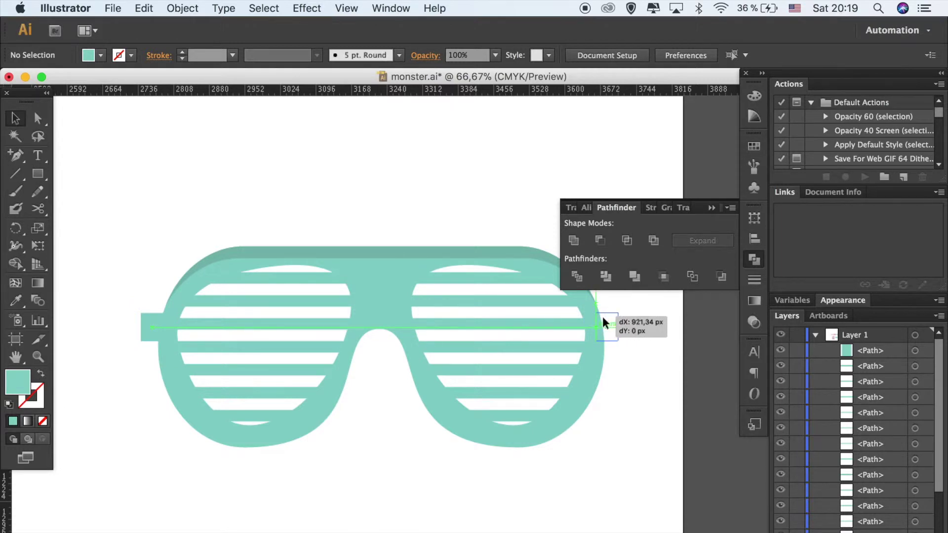
pyautogui.press('super+minus')
pyautogui.click(516, 286)
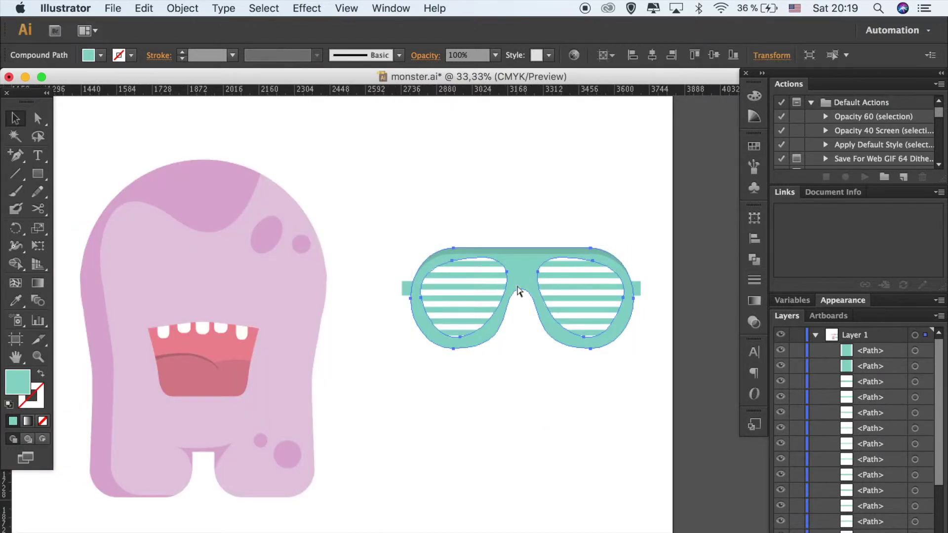
pyautogui.hotkey('shift', 'Down')
pyautogui.hotkey('shift', 'Down')
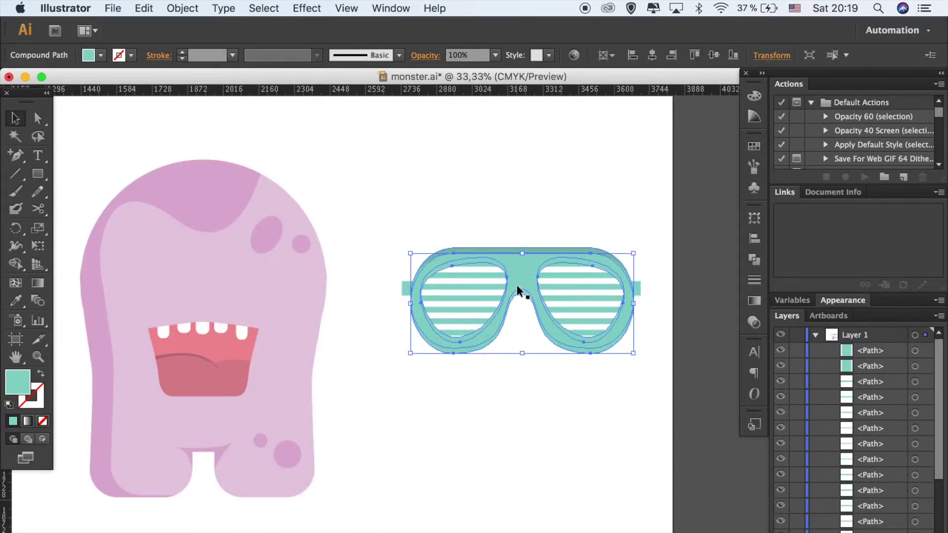
pyautogui.press('super+minus')
# - Subtract the teal glasses frame from the pink copy with Pathfinder Minus Front to form the shadow
pyautogui.press('i')
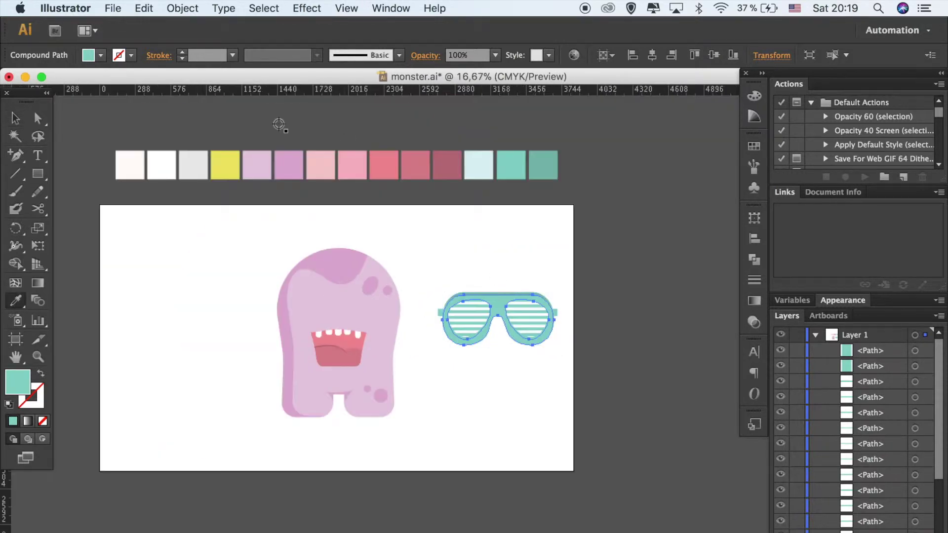
pyautogui.press('super+equal')
pyautogui.press('super+equal')
pyautogui.press('super+equal')
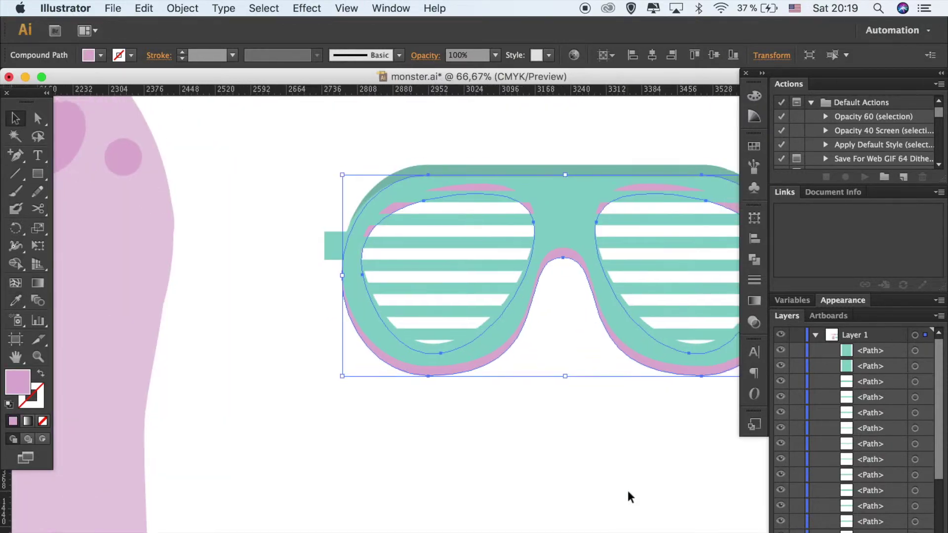
pyautogui.click(585, 493)
pyautogui.press('super+shift+F9')
pyautogui.click(501, 250)
pyautogui.keyDown('shift'); pyautogui.click(563, 383); pyautogui.keyUp('shift')
pyautogui.click(600, 241)
pyautogui.click(461, 229)
pyautogui.click(484, 426)
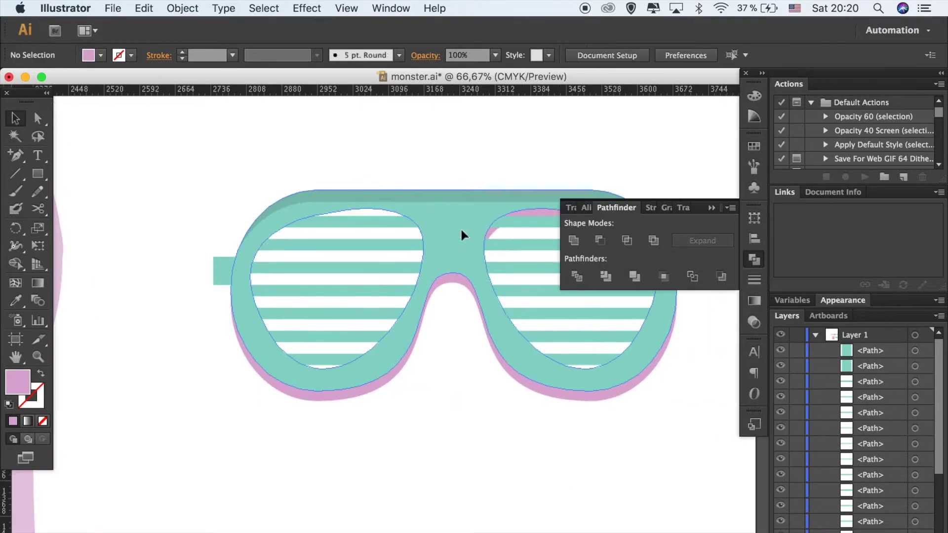
# - Select all the glasses pieces and group them with Cmd+G
pyautogui.press('super+minus')
pyautogui.press('super+minus')
pyautogui.press('p')
pyautogui.press('v')
pyautogui.scroll(2, 572, 417)
pyautogui.moveTo(664, 471); pyautogui.dragTo(363, 291)
pyautogui.press('super+g')
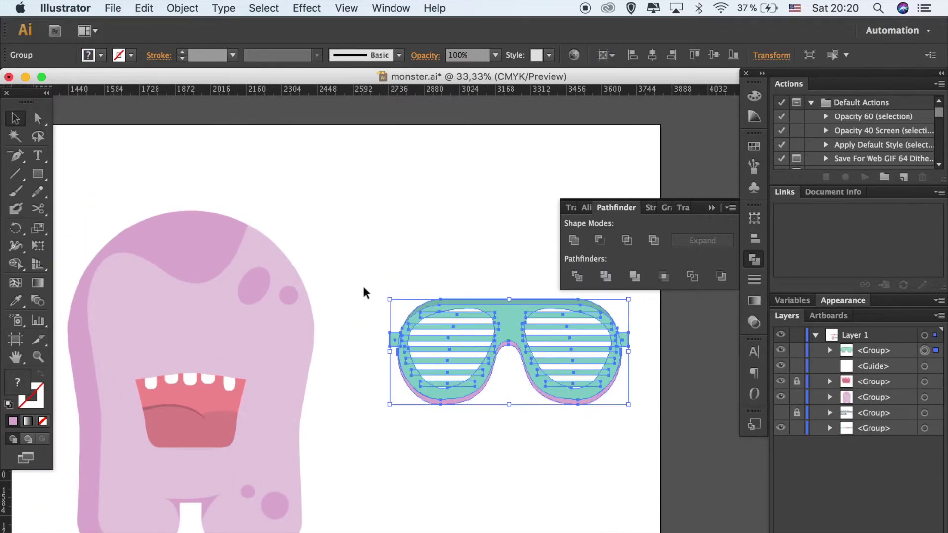
# - Move the glasses onto the face, shrink them slightly and horizontally centre them on the body
pyautogui.moveTo(486, 316); pyautogui.dragTo(170, 316)
pyautogui.hscroll(-5, 445, 356)
pyautogui.moveTo(414, 372); pyautogui.dragTo(403, 369)
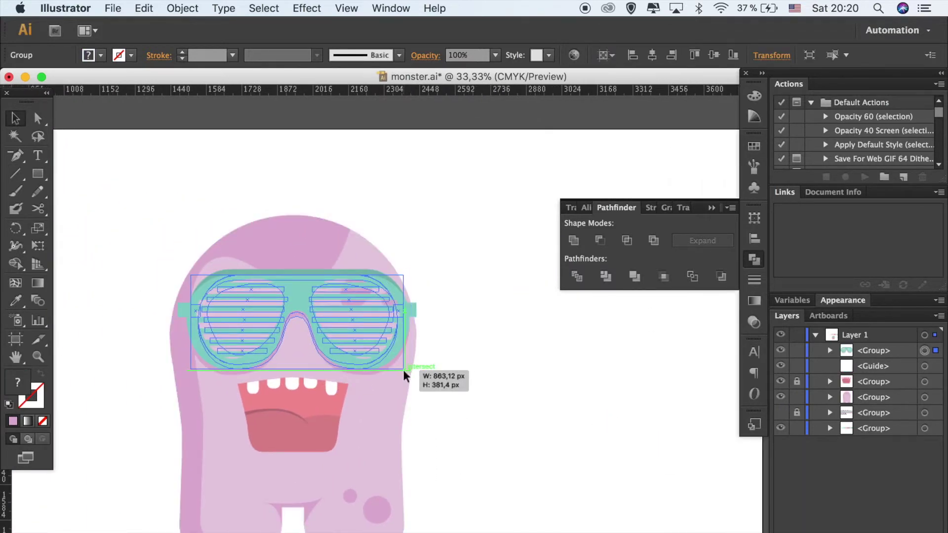
pyautogui.keyDown('shift'); pyautogui.click(409, 392); pyautogui.keyUp('shift')
pyautogui.click(603, 56)
pyautogui.click(473, 94)
pyautogui.click(532, 472)
pyautogui.click(383, 343)
pyautogui.click(584, 454)
pyautogui.hscroll(4, 584, 458)
# - Draw a small circle for an eye and open its fill colour picker
pyautogui.click(38, 191)
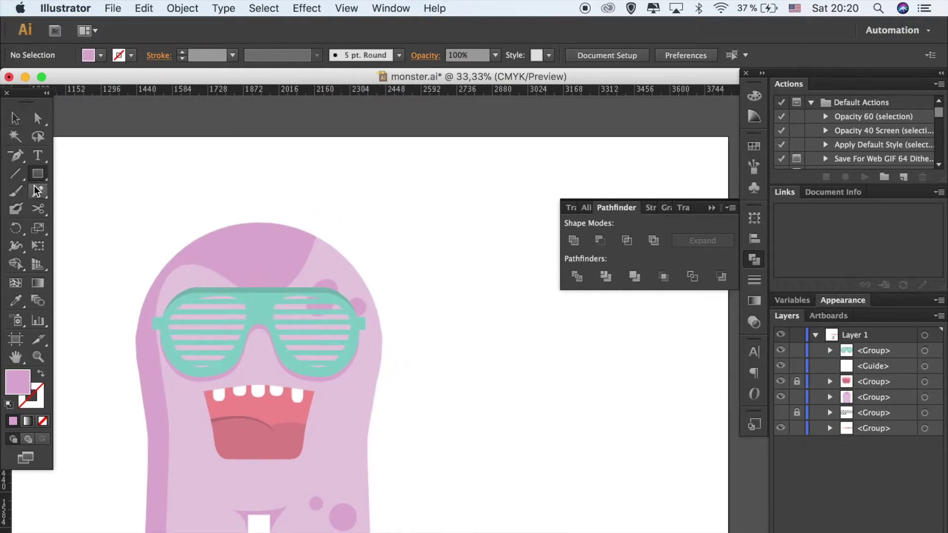
pyautogui.moveTo(507, 345); pyautogui.dragTo(522, 359)
pyautogui.doubleClick(17, 382)
# - Fill the eye dark grey and add a smaller, lighter grey copy inside it
pyautogui.click(149, 231)
pyautogui.press('Return')
pyautogui.press('super+minus')
pyautogui.click(470, 372)
pyautogui.press('super+c')
pyautogui.press('super+f')
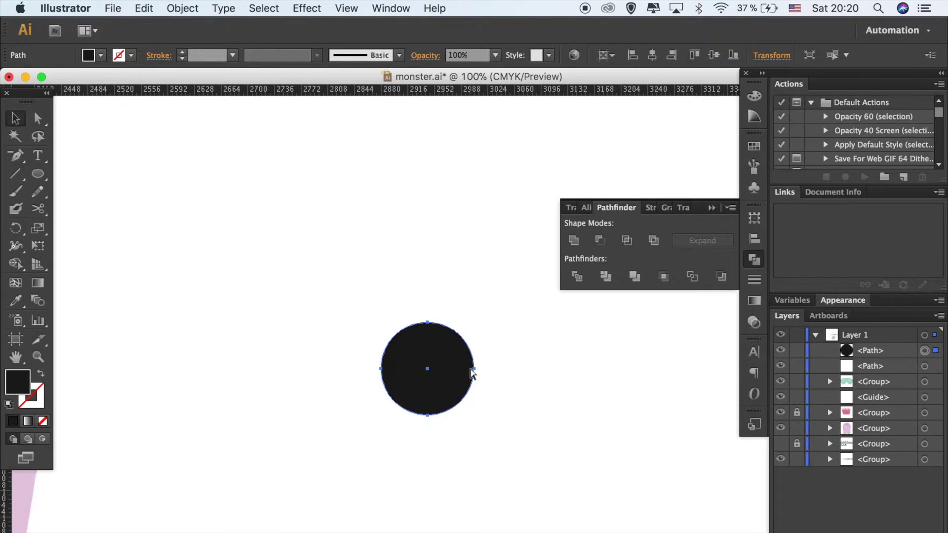
pyautogui.doubleClick(18, 382)
pyautogui.click(148, 208)
pyautogui.click(485, 68)
pyautogui.moveTo(473, 389); pyautogui.dragTo(469, 364)
# - Clip the lighter grey circle inside a copy of the eye outline with Cmd+7
pyautogui.press('super+c')
pyautogui.press('super+f')
pyautogui.press('super+plus')
pyautogui.press('super+plus')
pyautogui.press('super+plus')
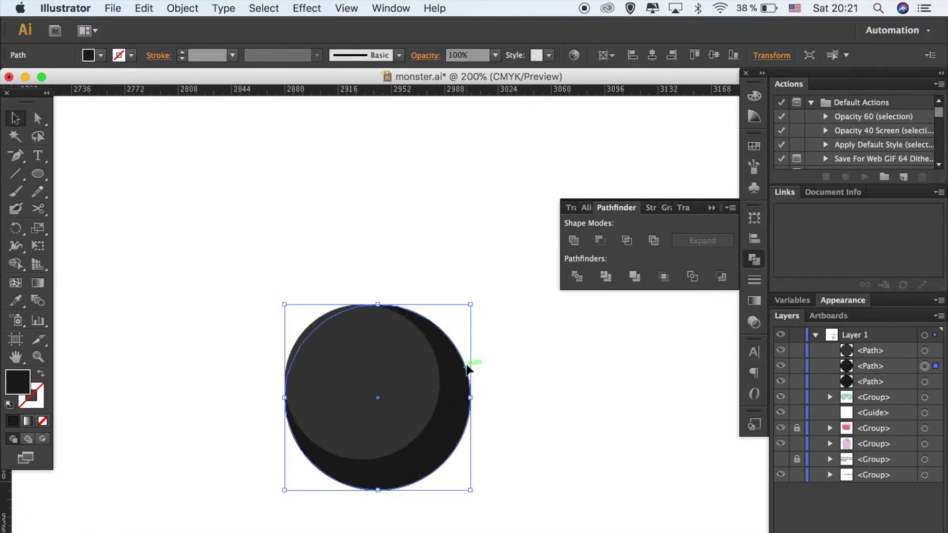
pyautogui.keyDown('shift'); pyautogui.click(291, 326); pyautogui.keyUp('shift')
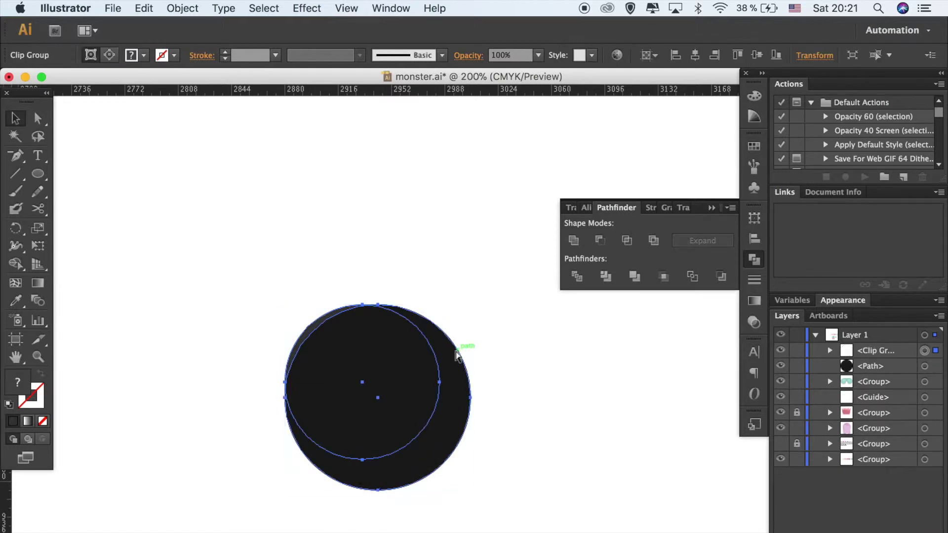
pyautogui.press('super+7')
pyautogui.click(525, 403)
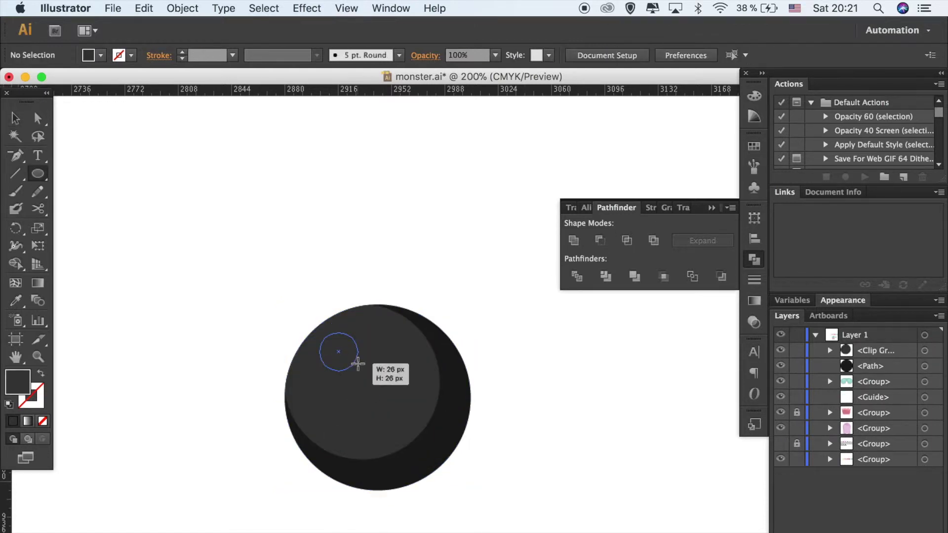
# - Add a small white highlight circle and group the three eye pieces
pyautogui.moveTo(357, 364); pyautogui.dragTo(363, 373)
pyautogui.press('v')
pyautogui.press('super+minus')
pyautogui.press('super+minus')
pyautogui.press('super+minus')
pyautogui.press('i')
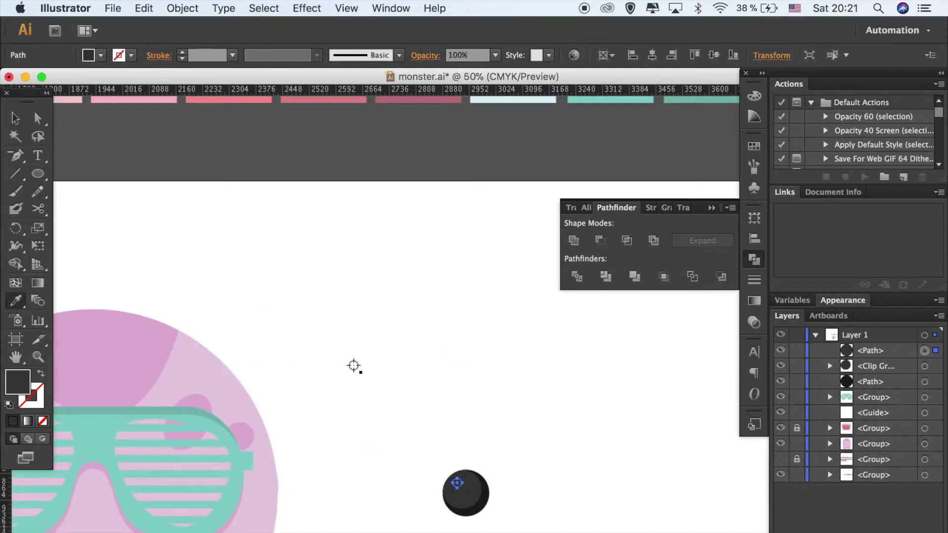
pyautogui.scroll(-2, 353, 365)
pyautogui.click(355, 366)
pyautogui.press('v')
pyautogui.hscroll(-3, 496, 517)
pyautogui.moveTo(513, 385); pyautogui.dragTo(625, 463)
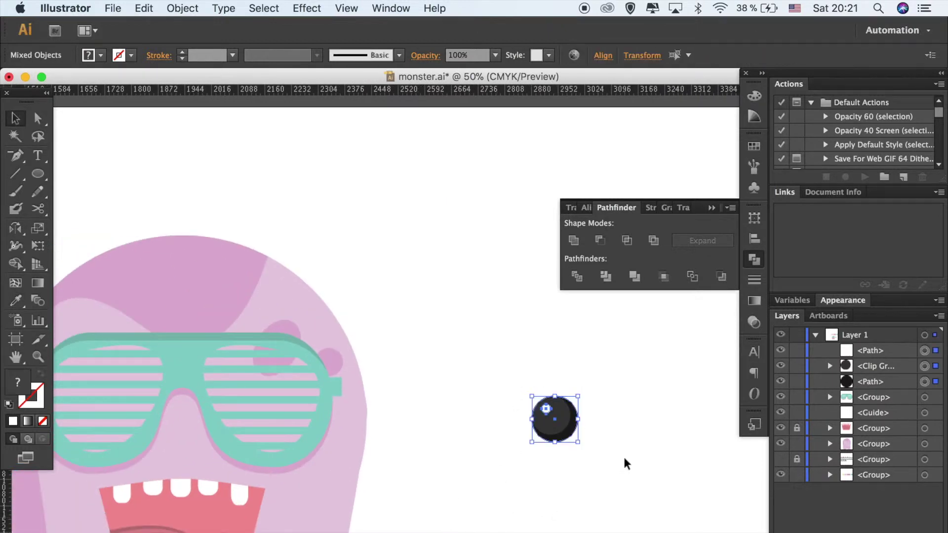
pyautogui.press('super+g')
# - Place the eye behind the left lens and Alt-drag a copy to the right lens
pyautogui.moveTo(554, 419); pyautogui.dragTo(111, 390)
pyautogui.click(427, 475)
pyautogui.hscroll(-5, 426, 476)
pyautogui.scroll(-2, 426, 475)
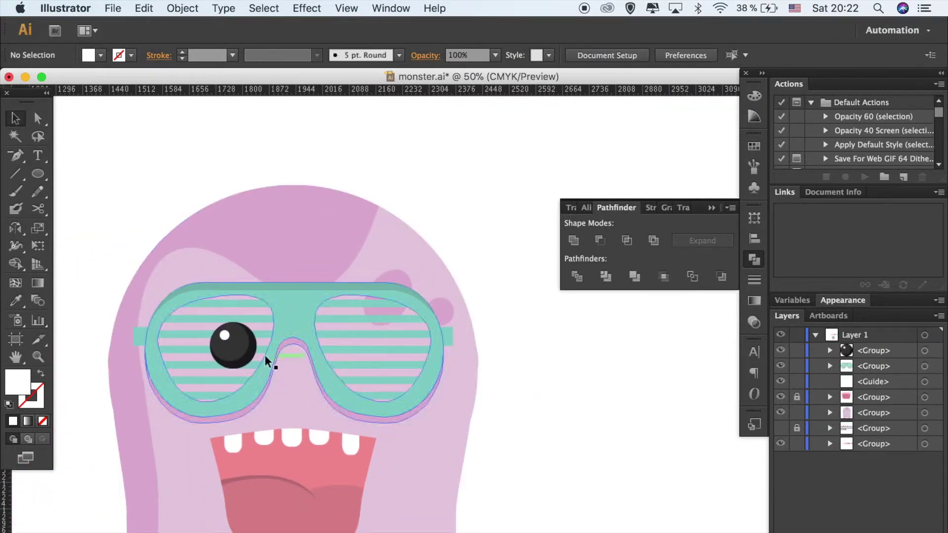
pyautogui.moveTo(271, 357); pyautogui.dragTo(390, 353)
# - Bring the glasses in front of both eyes and nudge the eyes slightly down
pyautogui.click(422, 395)
pyautogui.press('shift+super+bracketright')
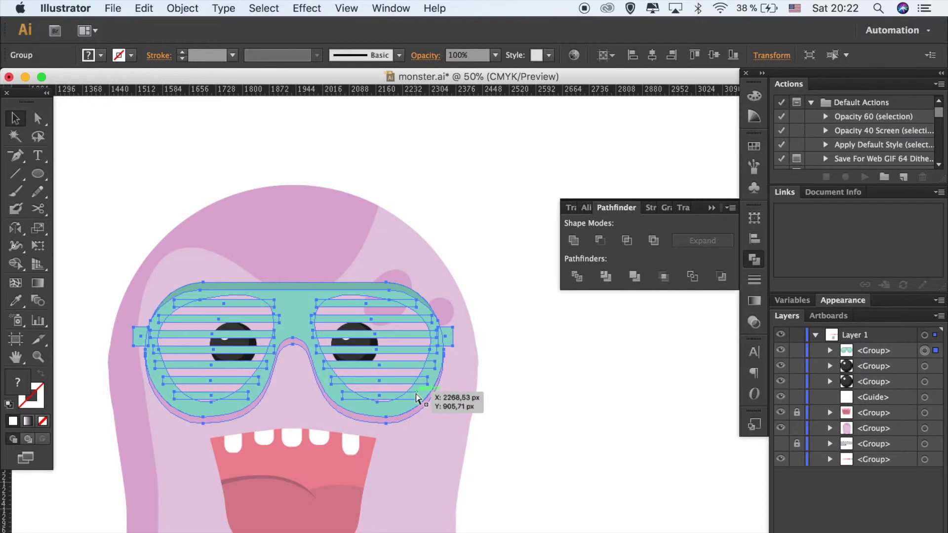
pyautogui.click(484, 421)
pyautogui.click(347, 340)
pyautogui.keyDown('shift'); pyautogui.click(238, 341); pyautogui.keyUp('shift')
pyautogui.press('Down')
pyautogui.press('Down')
pyautogui.click(577, 419)
# - Zoom out to the whole artboard and close the Pathfinder panel
pyautogui.press('super+minus')
pyautogui.press('super+minus')
pyautogui.press('super+minus')
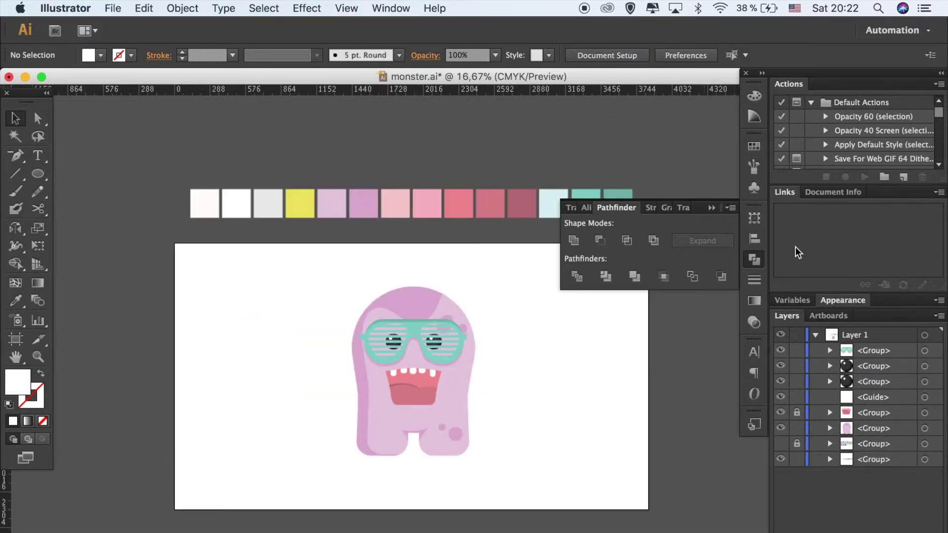
pyautogui.click(753, 259)
pyautogui.press('l')
pyautogui.press('super+minus')
pyautogui.hscroll(-3, 74, 184)
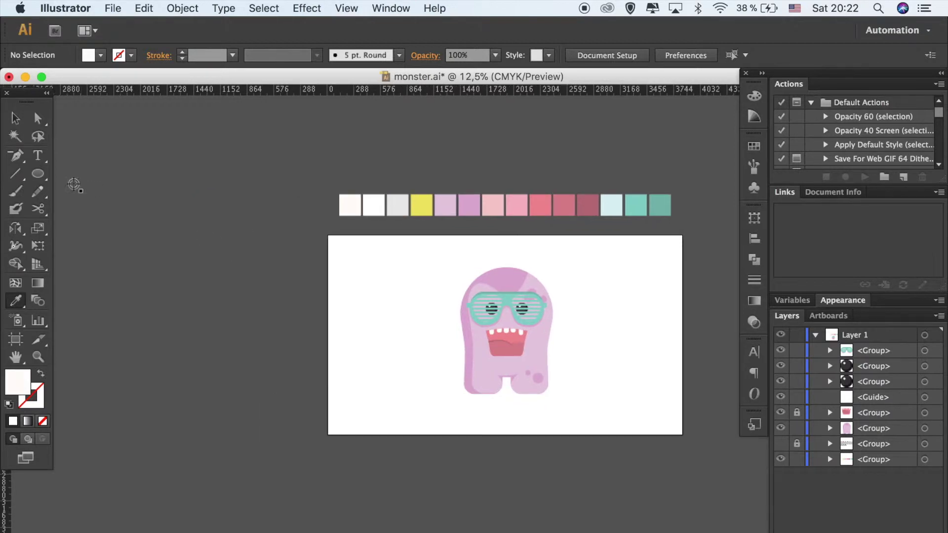
# - Draw a pale circle left of the artboard and a tall 3-sided polygon triangle
pyautogui.moveTo(252, 246); pyautogui.dragTo(304, 290)
pyautogui.moveTo(36, 179); pyautogui.dragTo(93, 220)
pyautogui.click(149, 302)
pyautogui.write('3')
pyautogui.press('Return')
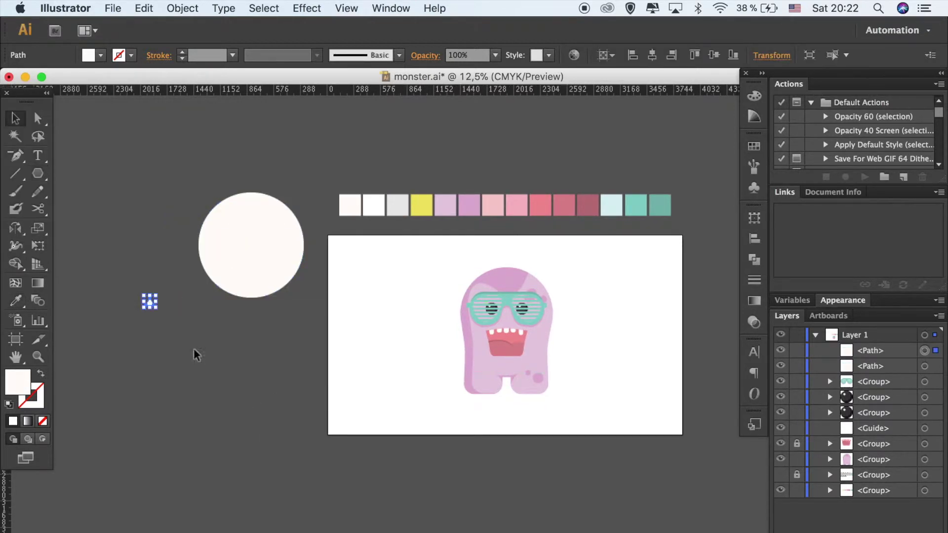
pyautogui.moveTo(157, 312)
pyautogui.mouseDown()
pyautogui.moveTo(215, 363)
pyautogui.moveTo(197, 443)
pyautogui.mouseUp()
pyautogui.moveTo(222, 378); pyautogui.dragTo(237, 378)
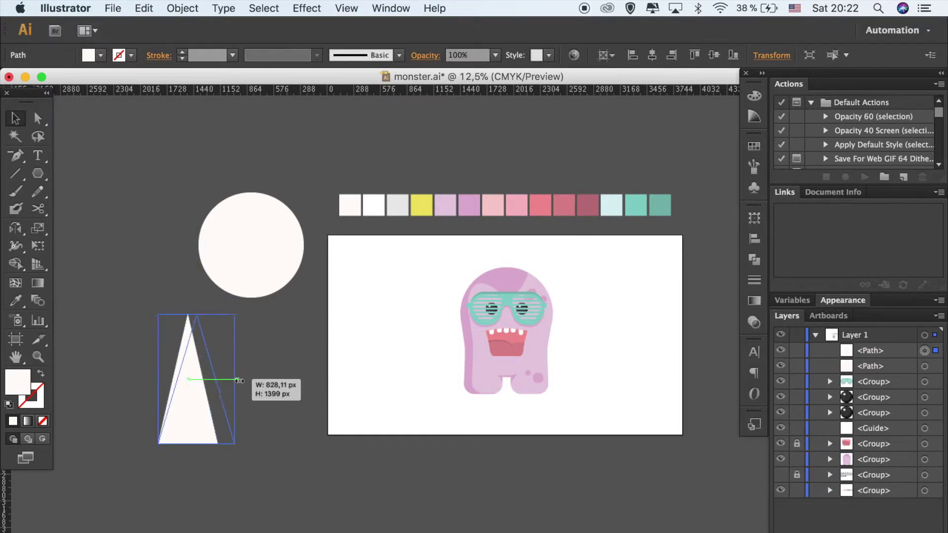
pyautogui.moveTo(199, 446)
pyautogui.mouseDown()
pyautogui.moveTo(199, 424)
pyautogui.moveTo(261, 321)
pyautogui.moveTo(252, 318)
pyautogui.mouseUp()
# - Fill the triangle light cyan and horizontally centre it under the circle
pyautogui.click(611, 205)
pyautogui.keyDown('shift'); pyautogui.click(226, 202); pyautogui.keyUp('shift')
pyautogui.click(601, 55)
pyautogui.click(501, 96)
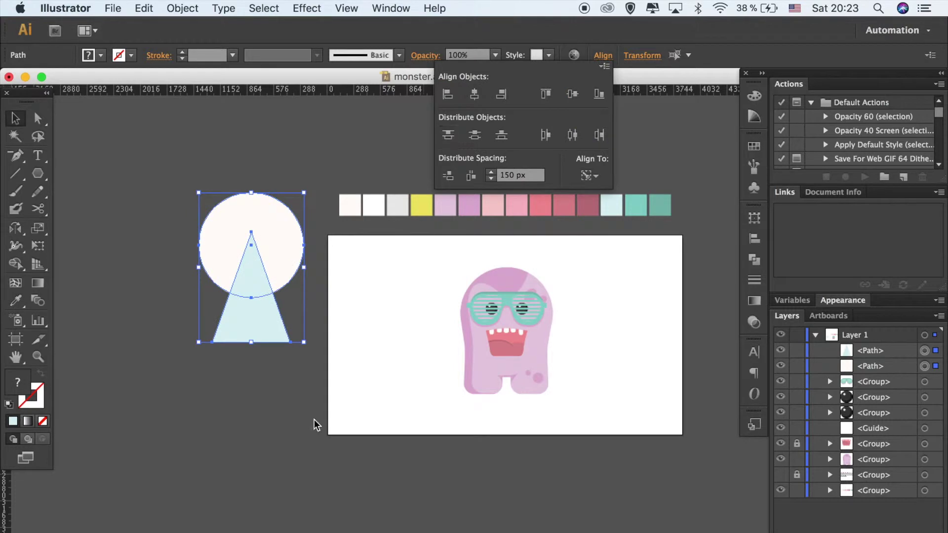
pyautogui.click(260, 451)
# - Create a second, smaller triangle, enlarge it and rotate it to point upward
pyautogui.click(38, 173)
pyautogui.click(133, 342)
pyautogui.click(116, 188)
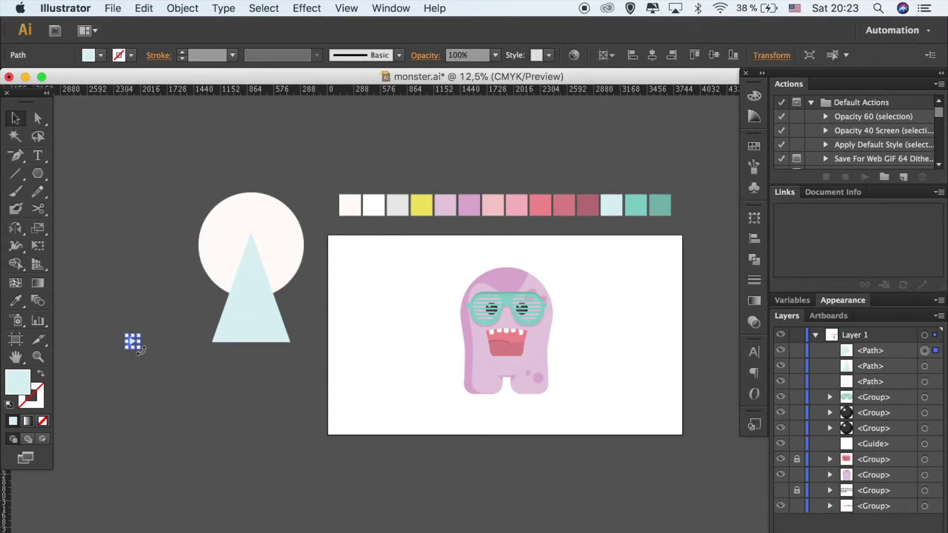
pyautogui.moveTo(160, 370); pyautogui.dragTo(200, 413)
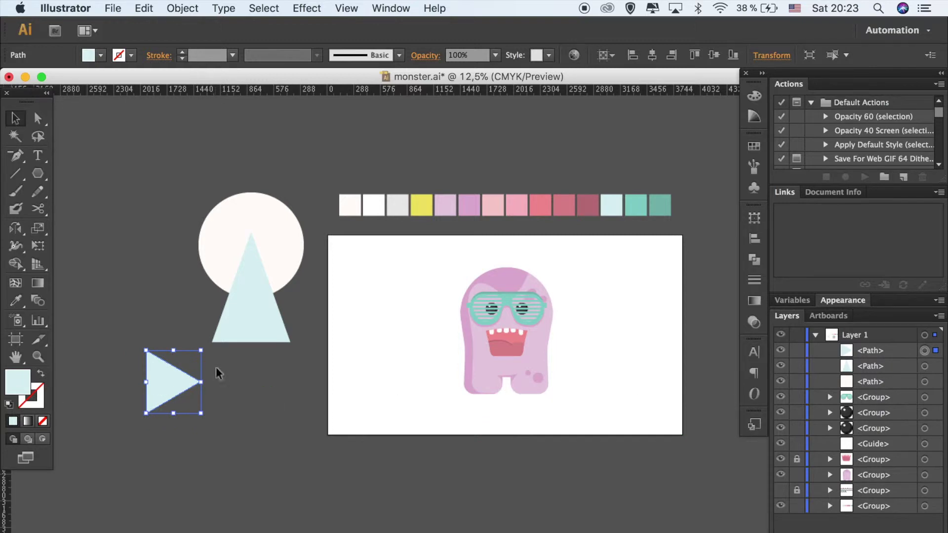
pyautogui.moveTo(201, 351); pyautogui.dragTo(226, 366)
pyautogui.press('super+equal')
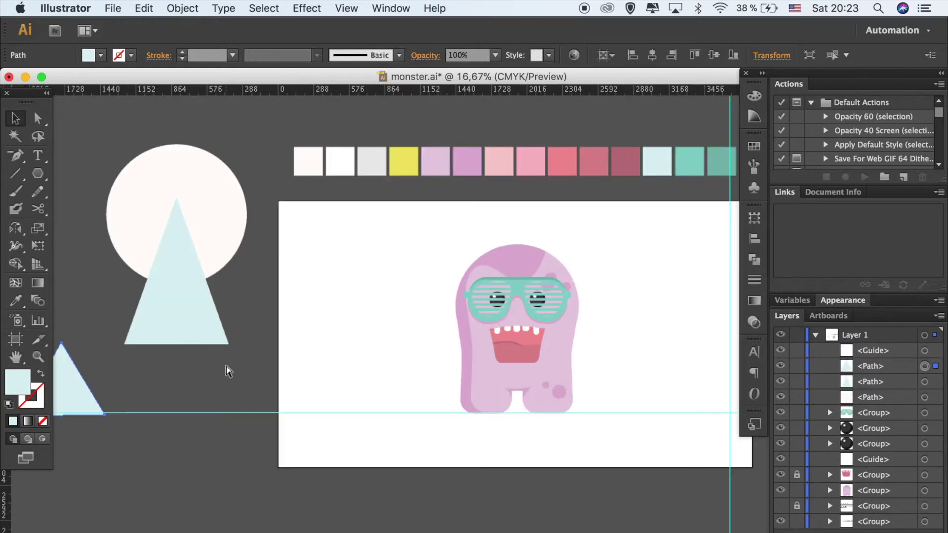
pyautogui.press('super+equal')
pyautogui.press('super+equal')
pyautogui.press('super+equal')
pyautogui.press('super+z')
pyautogui.press('super+z')
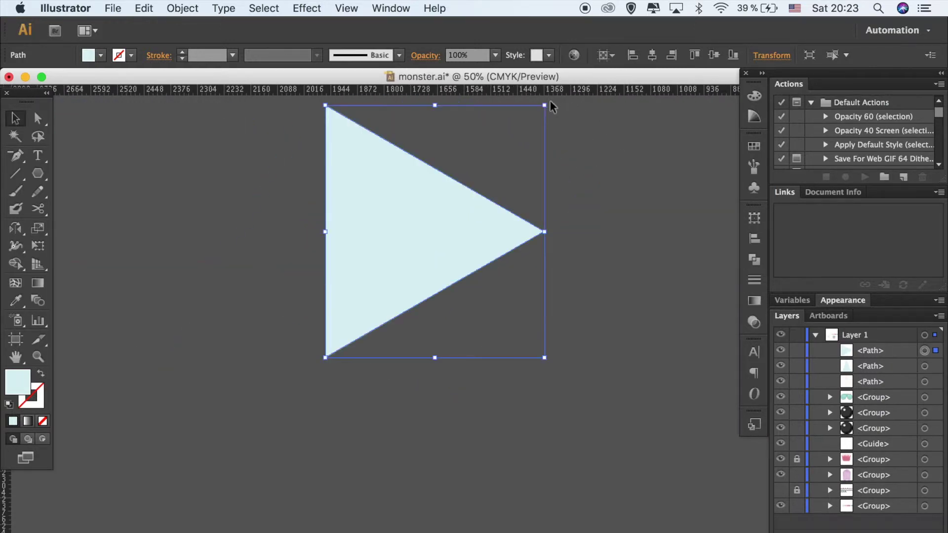
pyautogui.moveTo(587, 148); pyautogui.dragTo(593, 186)
pyautogui.click(590, 266)
pyautogui.press('super+minus')
pyautogui.press('super+minus')
pyautogui.press('super+minus')
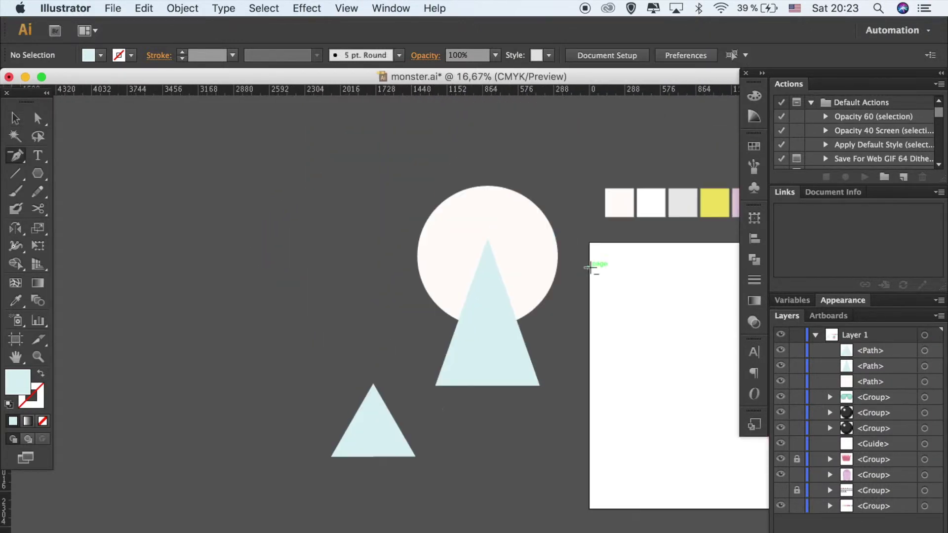
# - Move the small triangle to the circle's upper left and sample yellow onto it with the Eyedropper
pyautogui.moveTo(359, 435); pyautogui.dragTo(431, 220)
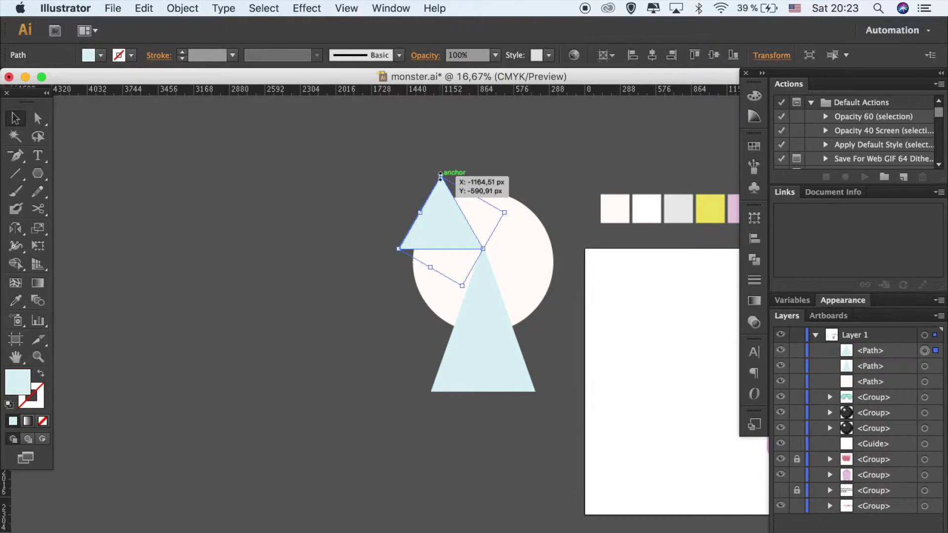
pyautogui.hscroll(5, 481, 471)
pyautogui.scroll(2, 482, 471)
pyautogui.press('i')
pyautogui.click(535, 272)
pyautogui.press('super+plus')
pyautogui.press('super+plus')
pyautogui.press('super+plus')
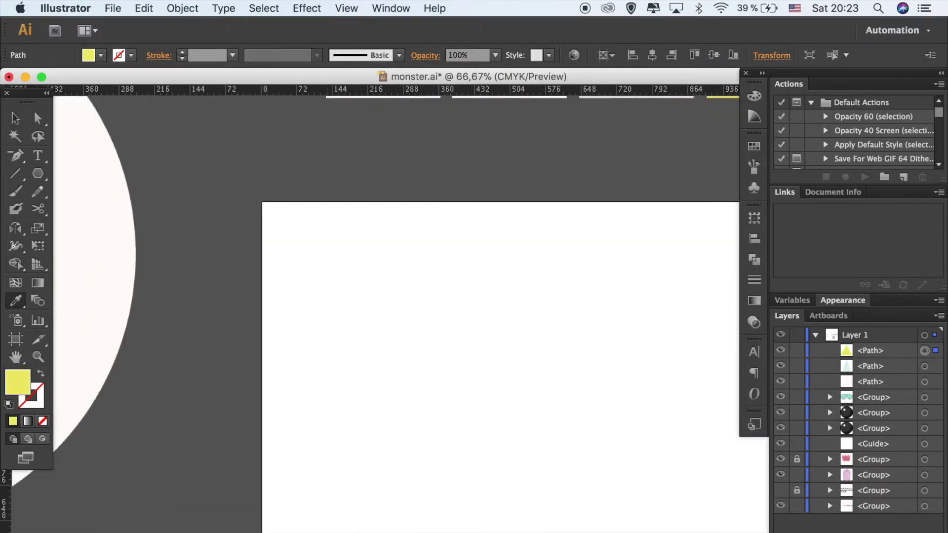
pyautogui.press('v')
pyautogui.hscroll(3, 393, 337)
pyautogui.scroll(2, 393, 337)
pyautogui.moveTo(393, 337); pyautogui.dragTo(394, 322)
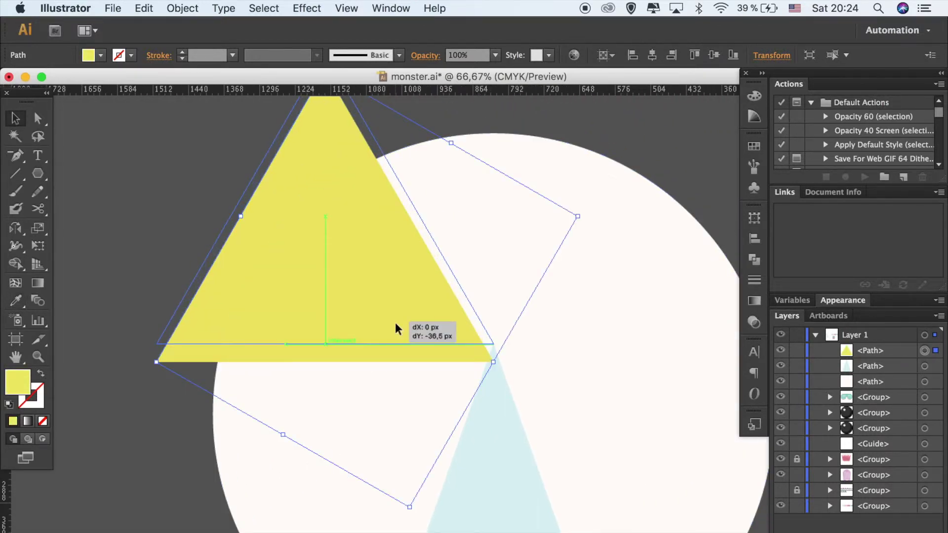
# - Alt-drag a duplicate of the yellow triangle to the right and rotate it
pyautogui.click(582, 430)
pyautogui.press('super+minus')
pyautogui.press('super+minus')
pyautogui.press('super+minus')
pyautogui.hscroll(3, 577, 423)
pyautogui.click(337, 352)
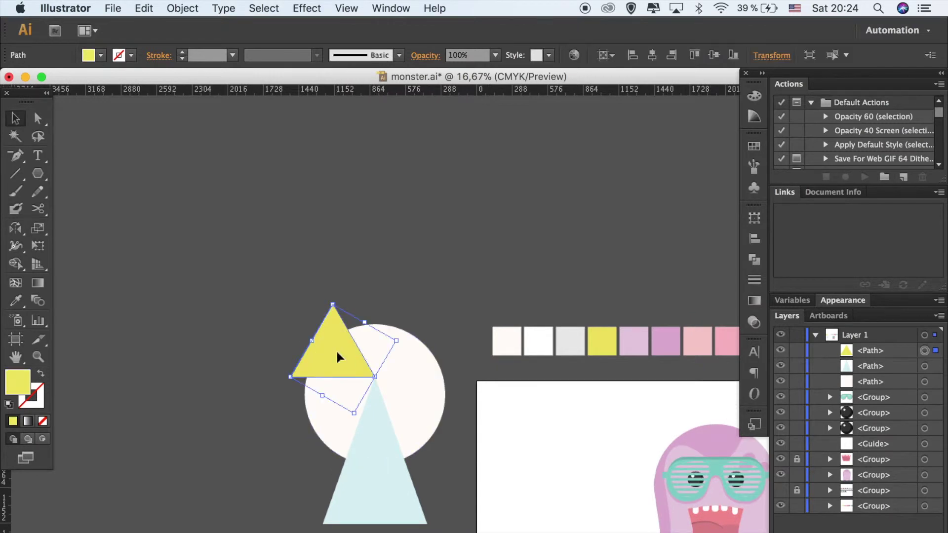
pyautogui.moveTo(336, 356); pyautogui.dragTo(365, 356)
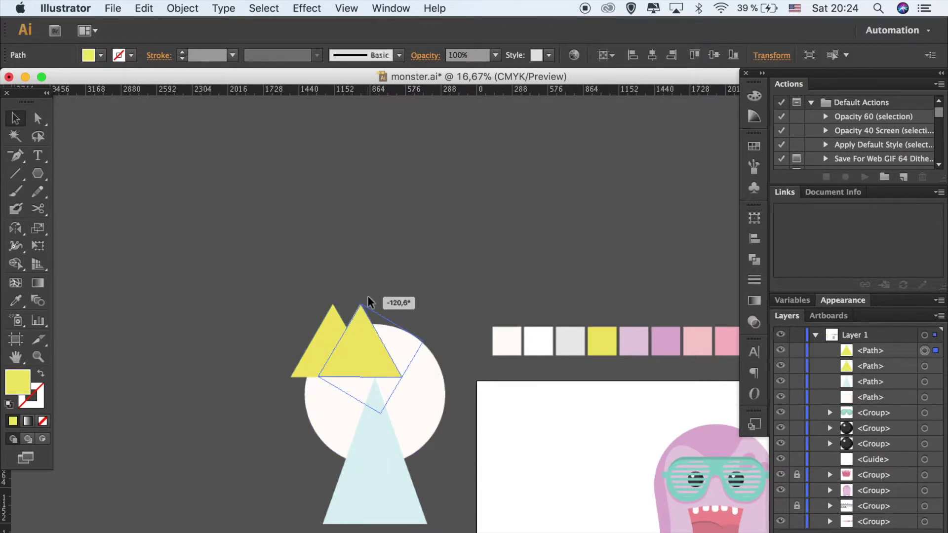
pyautogui.moveTo(361, 304)
pyautogui.mouseDown()
pyautogui.moveTo(354, 270)
pyautogui.moveTo(464, 378)
pyautogui.mouseUp()
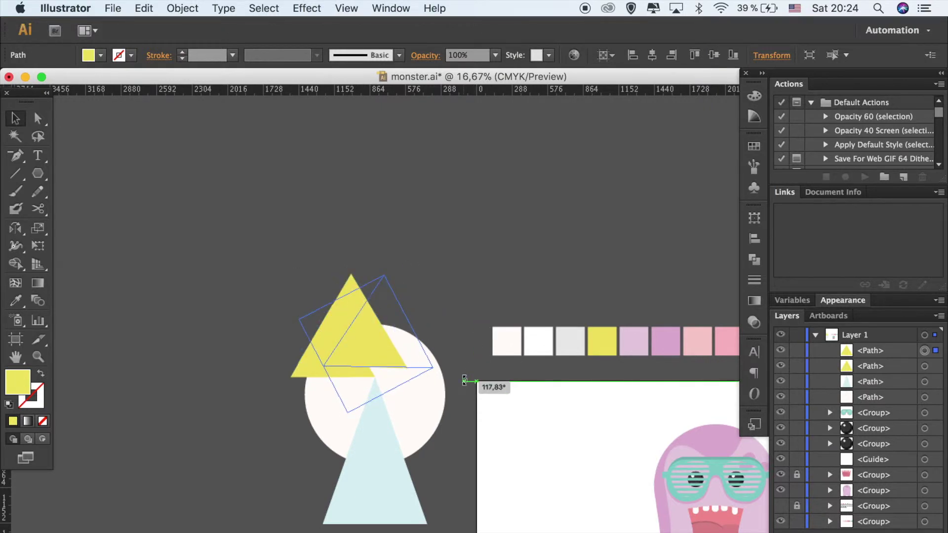
pyautogui.moveTo(464, 378); pyautogui.dragTo(461, 381)
pyautogui.click(431, 286)
# - Place the wedge copy on the circle's upper right and colour it pink from the palette
pyautogui.moveTo(386, 312)
pyautogui.mouseDown()
pyautogui.moveTo(422, 344)
pyautogui.moveTo(431, 330)
pyautogui.mouseUp()
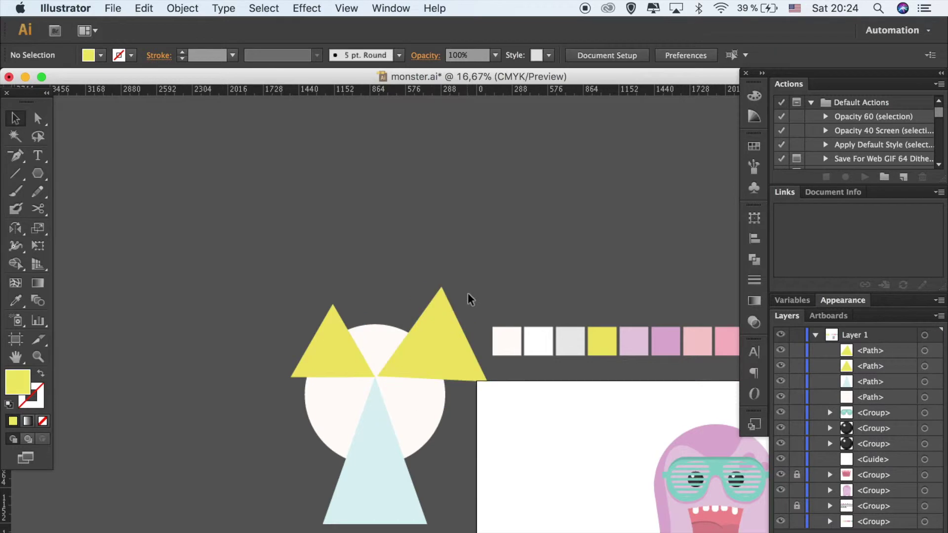
pyautogui.hscroll(5, 467, 292)
pyautogui.scroll(-2, 467, 293)
pyautogui.click(224, 258)
pyautogui.press('i')
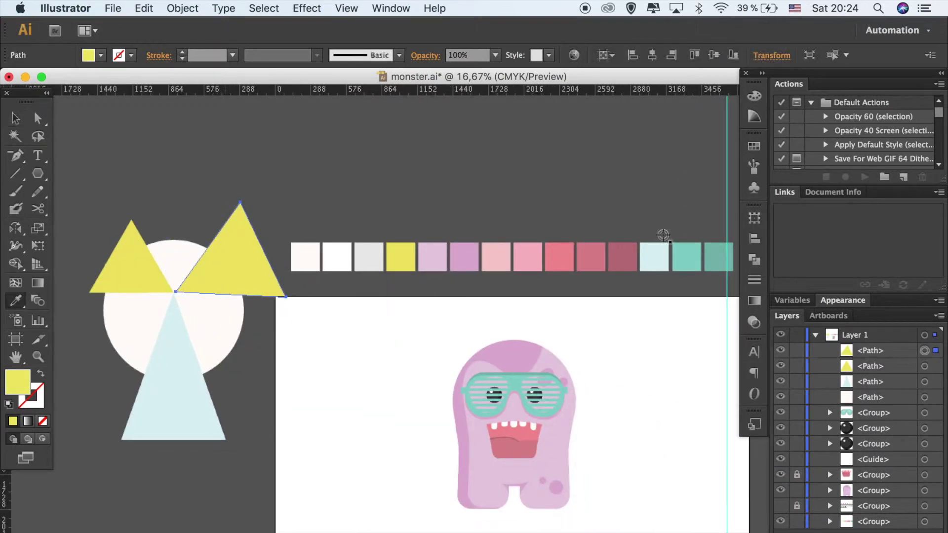
pyautogui.click(535, 266)
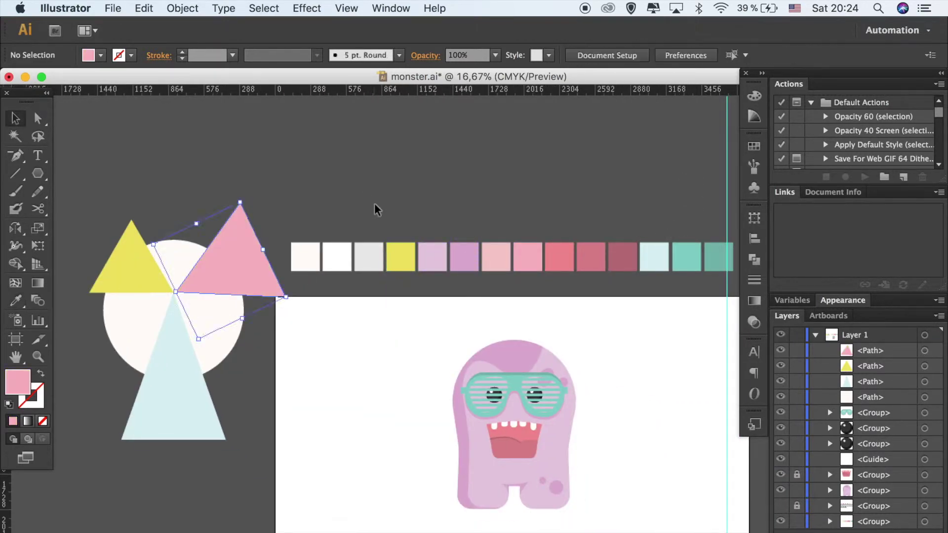
# - Snap the corners of the pink and yellow wedges to the circle's centre point
pyautogui.click(375, 205)
pyautogui.scroll(5, 374, 205)
pyautogui.moveTo(393, 238); pyautogui.dragTo(386, 239)
pyautogui.scroll(1, 386, 239)
pyautogui.scroll(2, 386, 238)
pyautogui.scroll(3, 385, 239)
pyautogui.scroll(3, 385, 239)
pyautogui.hscroll(-5, 386, 239)
pyautogui.click(303, 309)
pyautogui.moveTo(417, 325); pyautogui.dragTo(418, 306)
pyautogui.scroll(2, 418, 306)
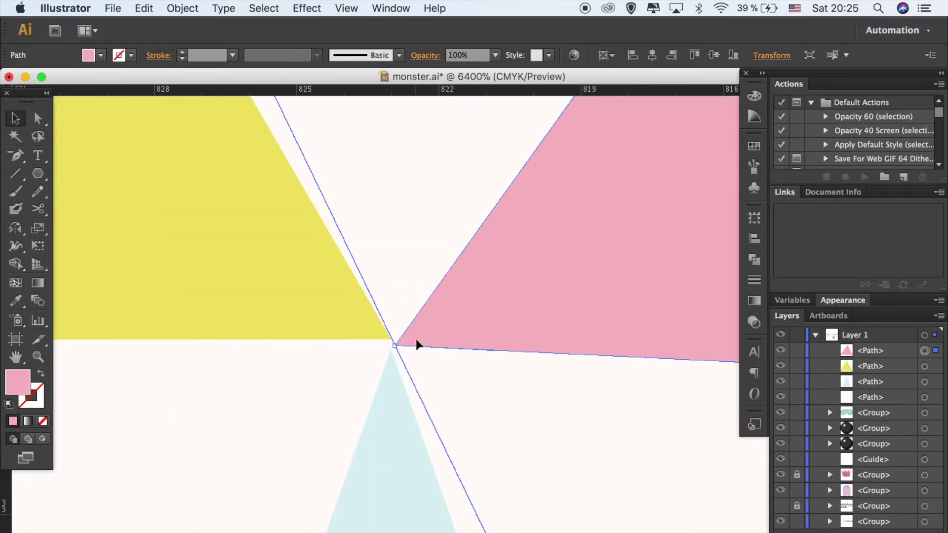
pyautogui.moveTo(414, 339); pyautogui.dragTo(371, 346)
# - Zoom in and reposition the pink wedge so its tip sits exactly at the centre
pyautogui.click(437, 241)
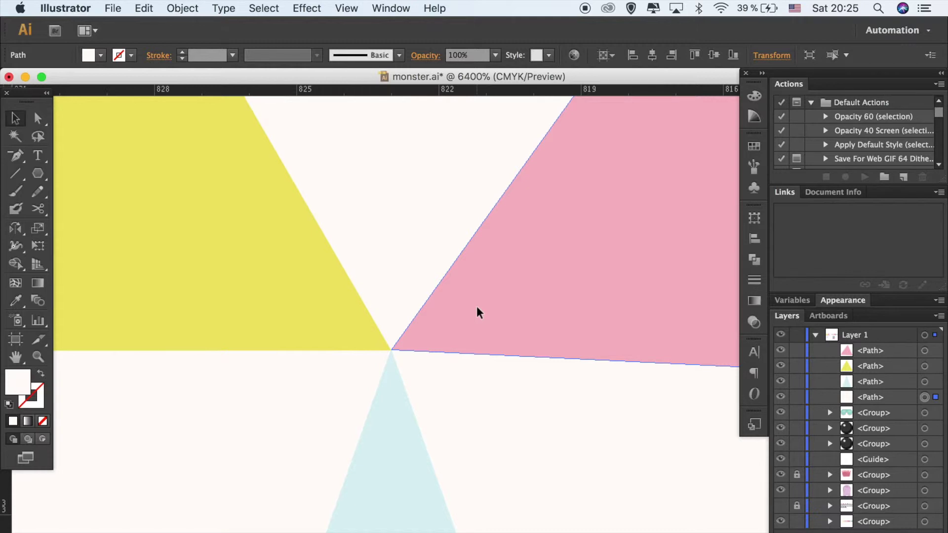
pyautogui.moveTo(476, 311); pyautogui.dragTo(476, 310)
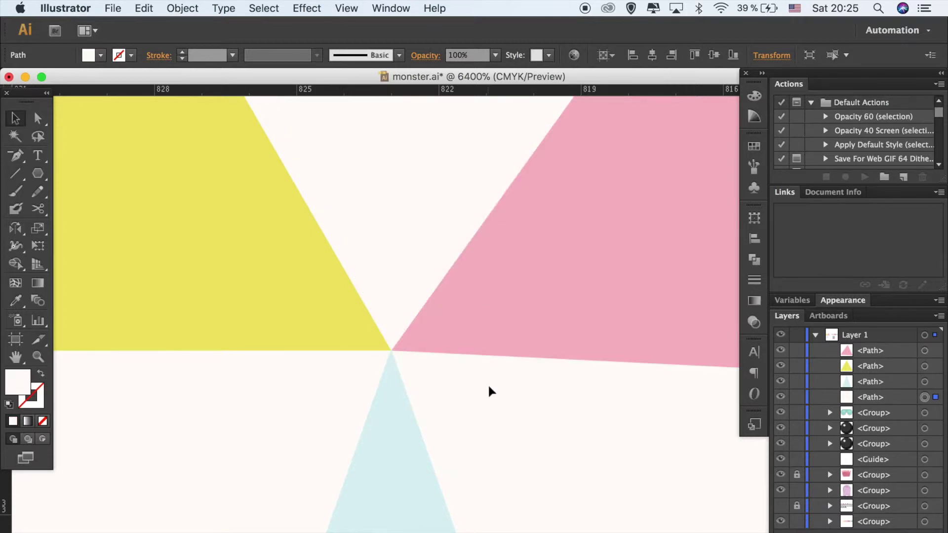
pyautogui.scroll(-8, 489, 390)
pyautogui.scroll(-5, 489, 390)
pyautogui.scroll(-3, 489, 390)
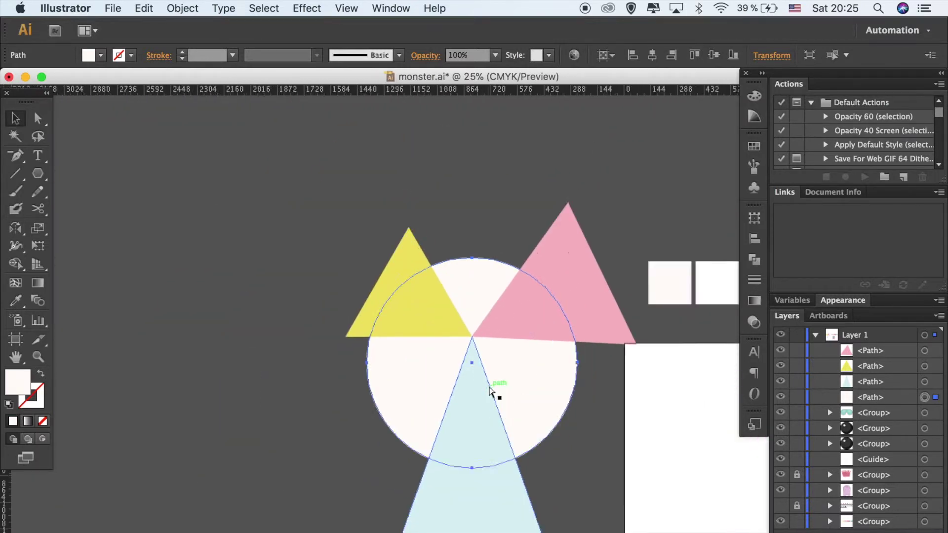
pyautogui.click(593, 436)
pyautogui.press('super+equal')
pyautogui.hscroll(4, 618, 278)
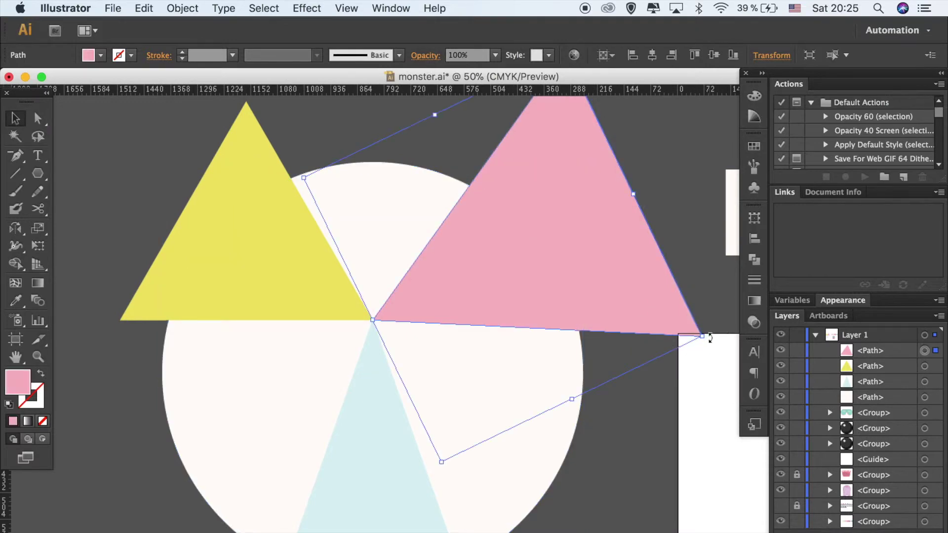
pyautogui.press('super+equal')
pyautogui.press('super+equal')
pyautogui.press('super+equal')
pyautogui.press('super+equal')
pyautogui.moveTo(567, 260); pyautogui.dragTo(597, 306)
pyautogui.press('super+shift+a')
pyautogui.scroll(-1, 588, 386)
pyautogui.scroll(-6, 588, 387)
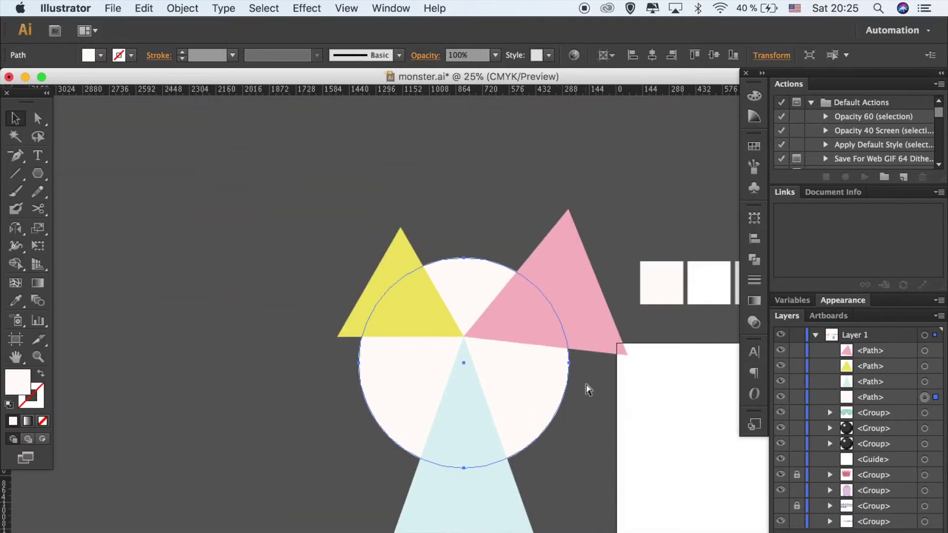
pyautogui.scroll(-1, 588, 387)
# - Bring the circle in front of the wedges, clip them inside it (Cmd+7), and shrink the ball
pyautogui.click(423, 387)
pyautogui.keyDown('shift'); pyautogui.click(538, 306); pyautogui.keyUp('shift')
pyautogui.press('super+shift+bracketright')
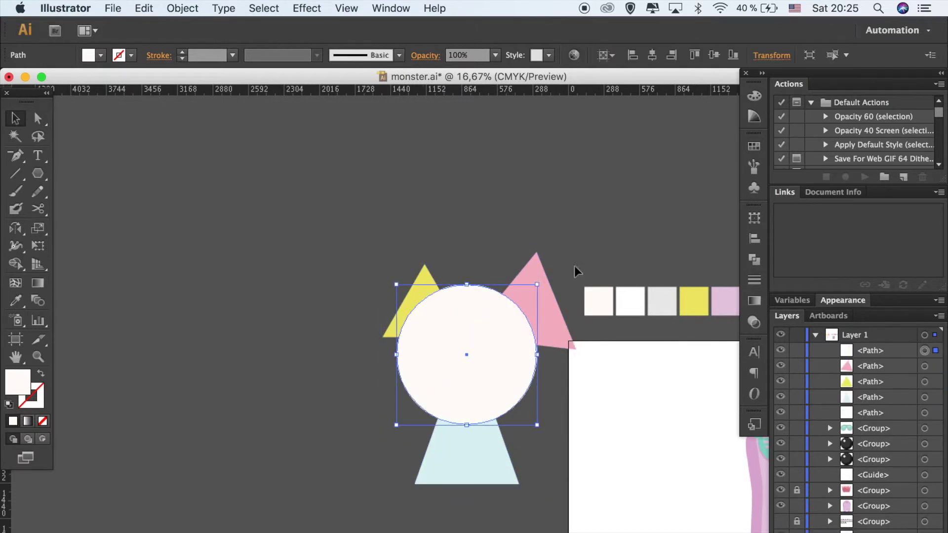
pyautogui.press('super+7')
pyautogui.scroll(-3, 377, 428)
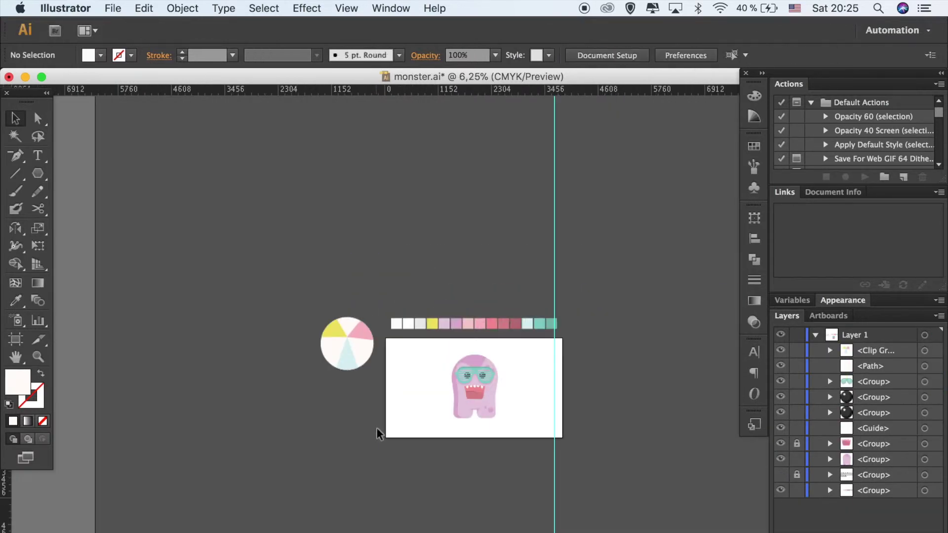
pyautogui.scroll(3, 377, 428)
pyautogui.hscroll(-2, 377, 427)
pyautogui.moveTo(413, 385)
pyautogui.mouseDown()
pyautogui.moveTo(397, 365)
pyautogui.moveTo(380, 389)
pyautogui.mouseUp()
# - Move the beach ball beside the monster and shrink it to fit
pyautogui.click(399, 366)
pyautogui.click(355, 348)
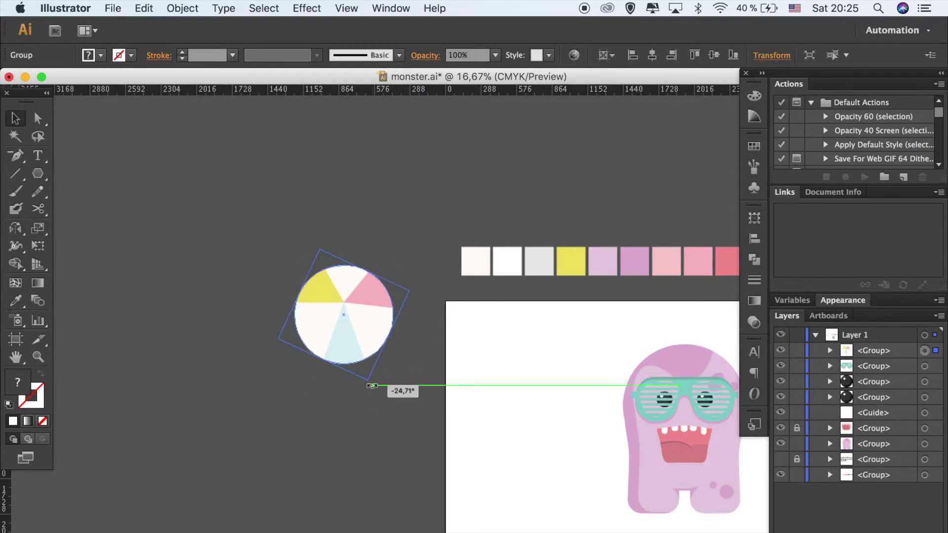
pyautogui.click(392, 445)
pyautogui.scroll(-3, 280, 251)
pyautogui.hscroll(3, 280, 251)
pyautogui.moveTo(223, 190); pyautogui.dragTo(656, 319)
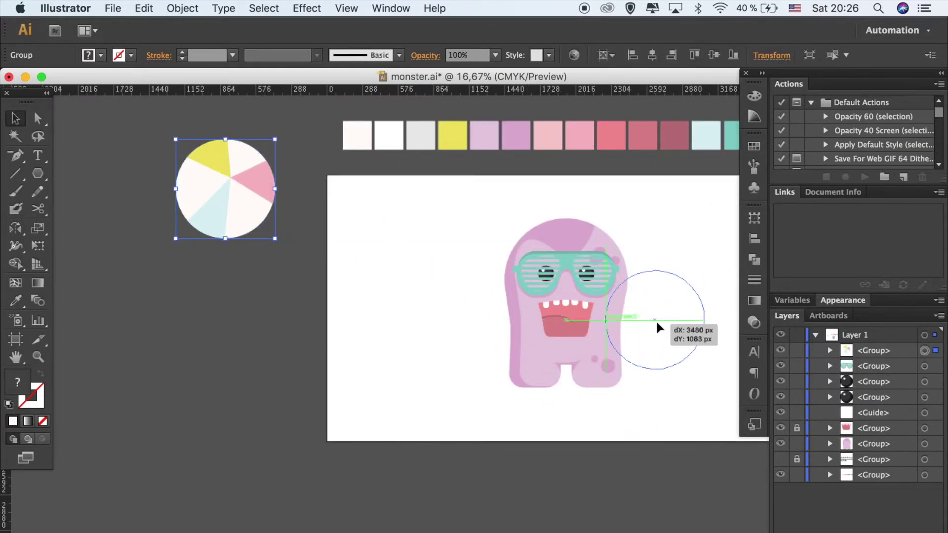
pyautogui.hscroll(5, 656, 319)
pyautogui.scroll(-1, 656, 318)
pyautogui.moveTo(551, 348); pyautogui.dragTo(526, 326)
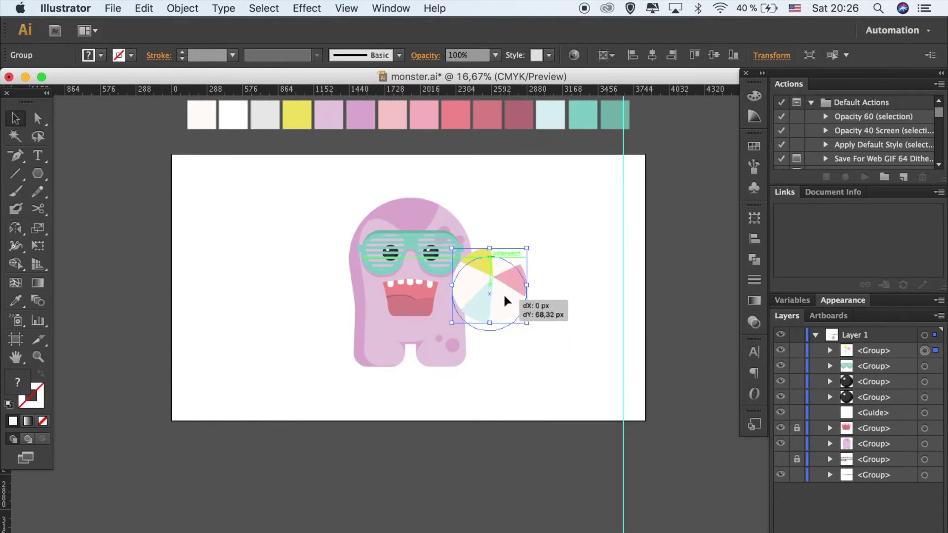
pyautogui.click(567, 417)
# - Draw a pink rectangle covering the artboard, send it behind the artwork in Layers and lock it
pyautogui.moveTo(37, 173); pyautogui.dragTo(94, 174)
pyautogui.moveTo(170, 148)
pyautogui.mouseDown()
pyautogui.moveTo(414, 433)
pyautogui.moveTo(653, 426)
pyautogui.mouseUp()
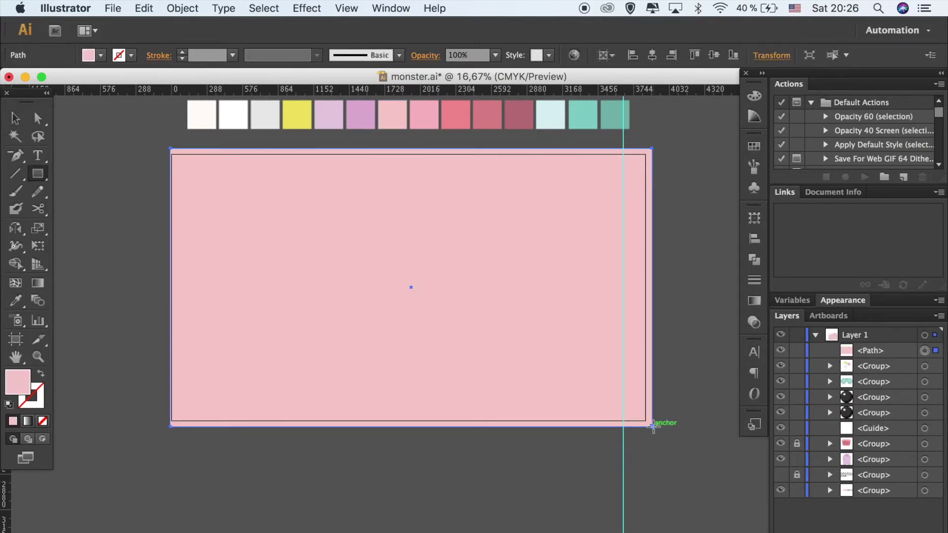
pyautogui.moveTo(845, 352); pyautogui.dragTo(860, 464)
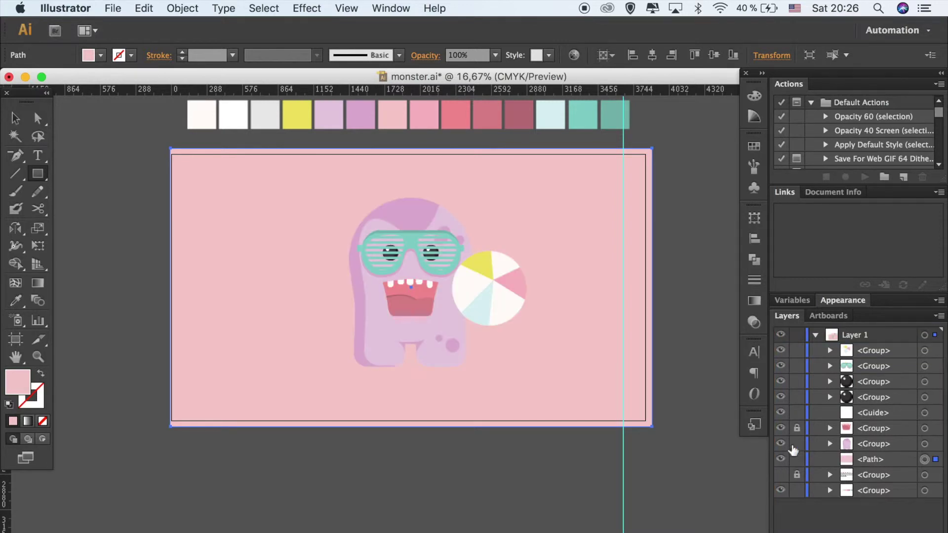
pyautogui.click(796, 459)
pyautogui.click(499, 507)
pyautogui.press('Escape')
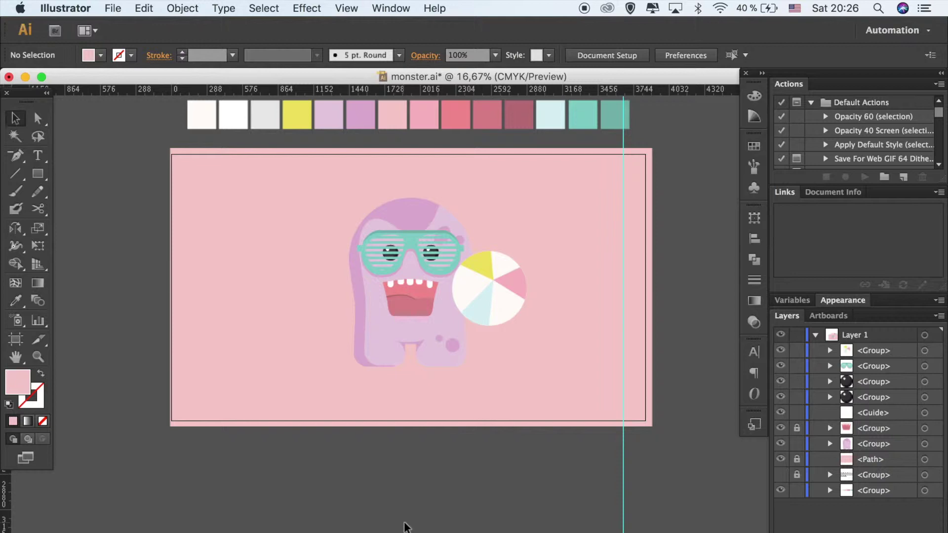
# - Release the clipping mask on the monster's body group
pyautogui.click(829, 443)
pyautogui.click(405, 209)
pyautogui.click(532, 510)
pyautogui.press('super+equal')
pyautogui.press('super+equal')
pyautogui.press('super+equal')
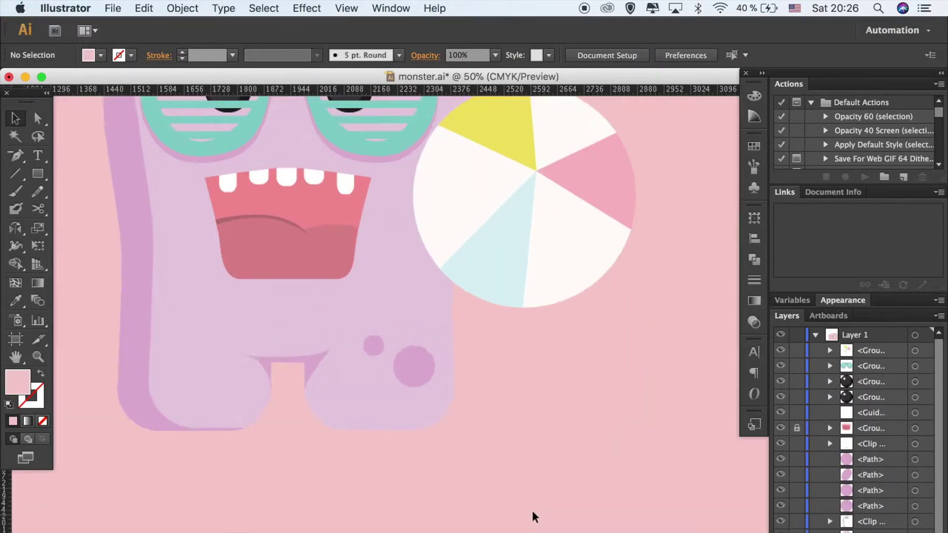
pyautogui.scroll(5, 493, 370)
pyautogui.click(491, 185)
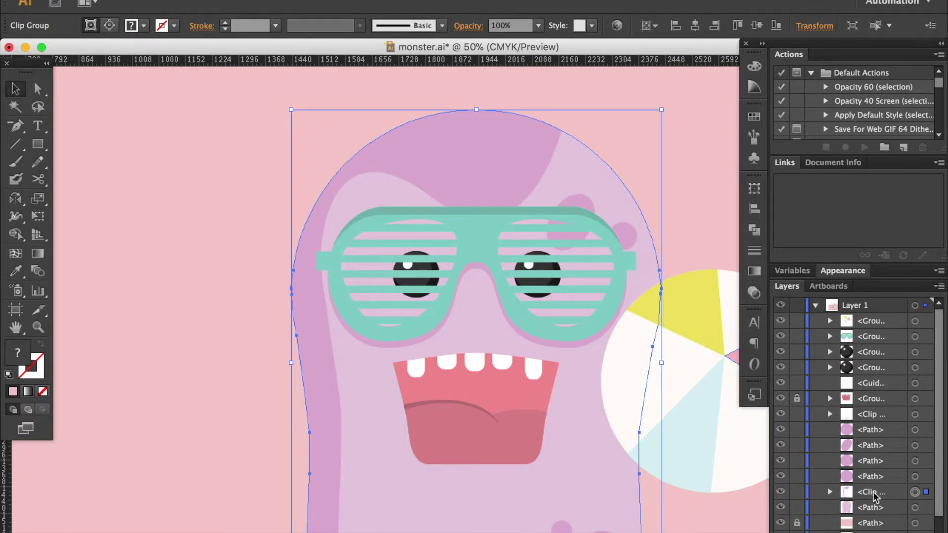
pyautogui.press('super+alt+7')
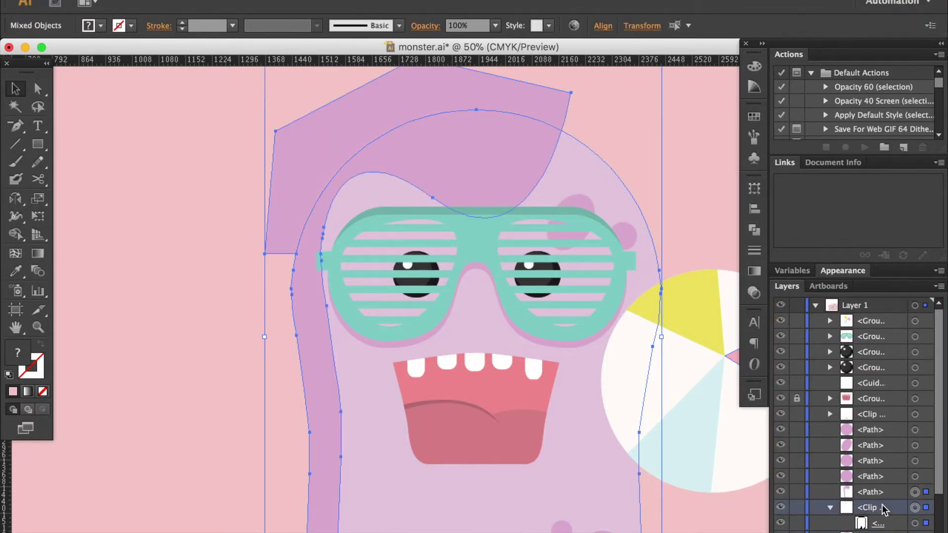
# - Reshape the hair patch by dragging one anchor, then lock the glasses group
pyautogui.click(486, 191)
pyautogui.press('a')
pyautogui.moveTo(432, 197); pyautogui.dragTo(451, 179)
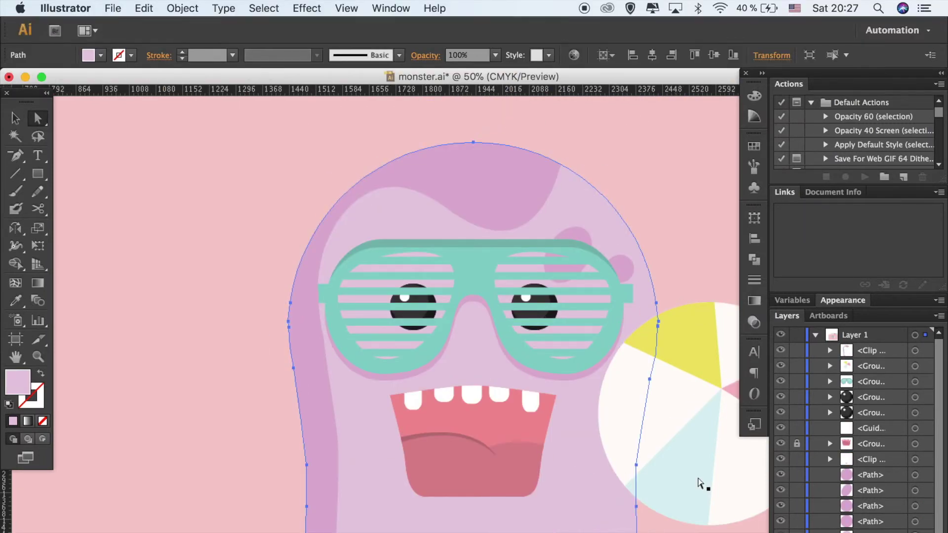
pyautogui.click(704, 482)
pyautogui.click(796, 382)
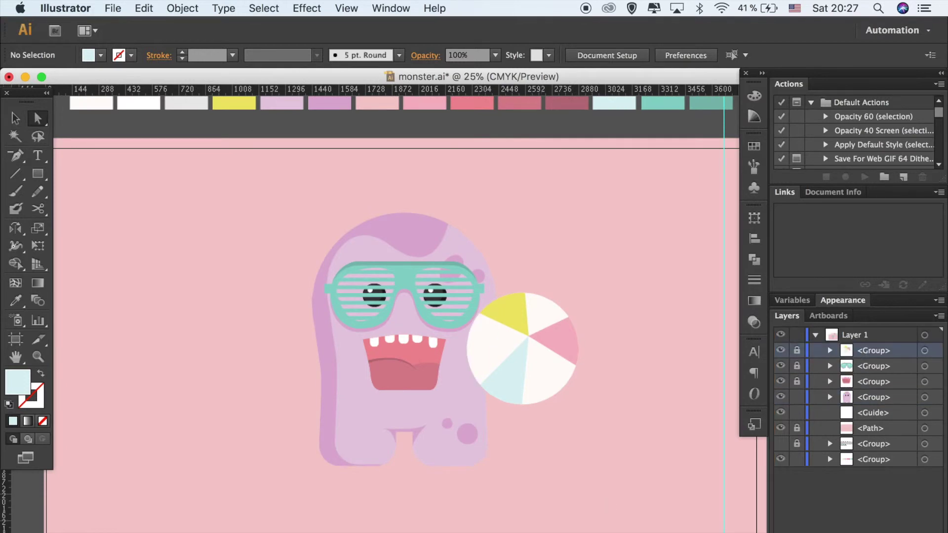
# - Scale the beach ball group slightly smaller and nudge it up
pyautogui.press('v')
pyautogui.click(535, 336)
pyautogui.moveTo(567, 374); pyautogui.dragTo(562, 368)
pyautogui.press('Up')
pyautogui.press('Up')
pyautogui.press('Up')
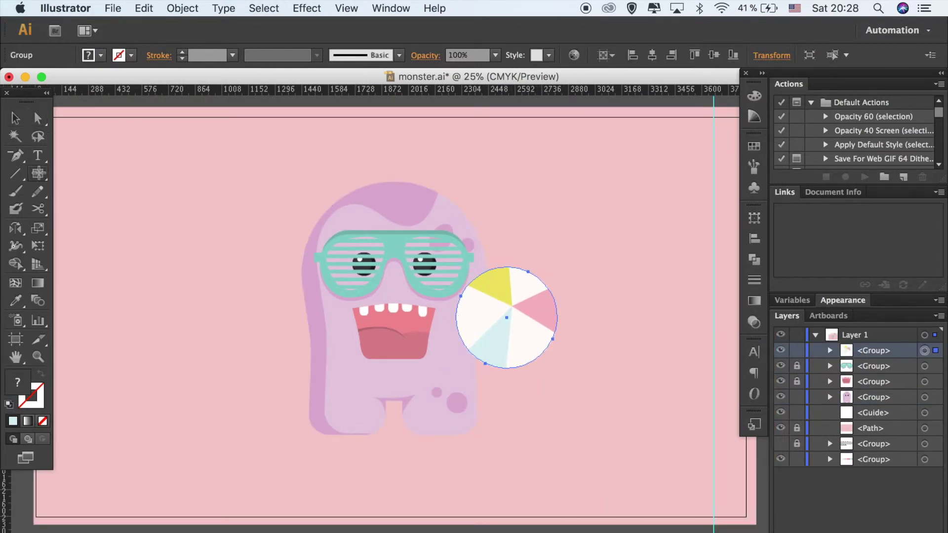
# - Draw a lilac oval paw over the bottom of the beach ball
pyautogui.moveTo(39, 173); pyautogui.dragTo(89, 209)
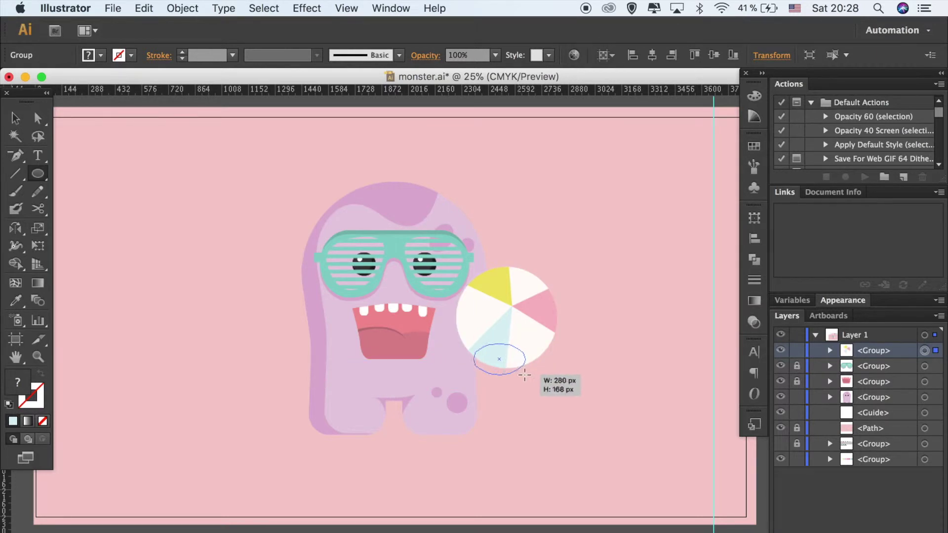
pyautogui.moveTo(522, 376); pyautogui.dragTo(519, 376)
pyautogui.click(412, 371)
pyautogui.press('v')
pyautogui.hotkey('ctrl', 'shift', 'a')
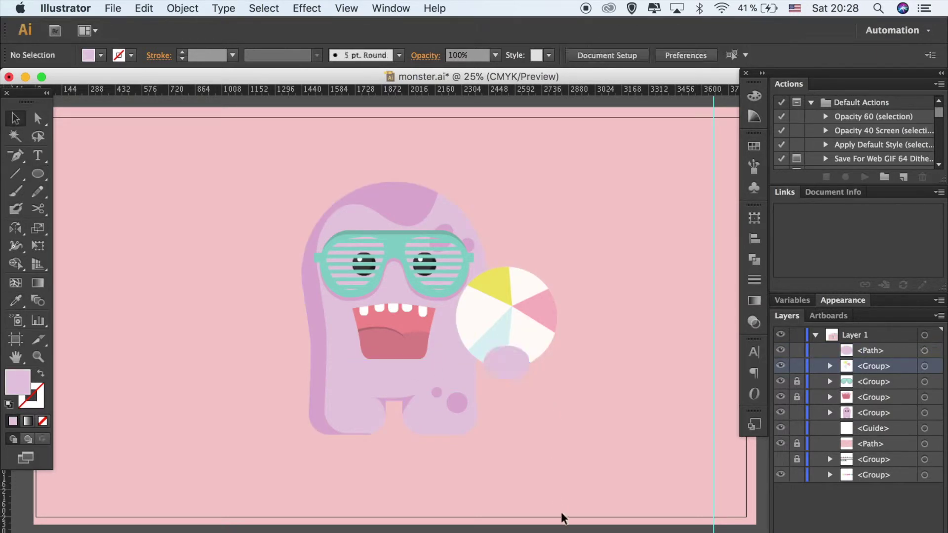
pyautogui.hotkey('ctrl', '+')
pyautogui.hotkey('ctrl', '+')
pyautogui.hotkey('ctrl', '+')
pyautogui.click(542, 379)
# - Make a darker offset copy of the oval and apply Minus Front for a crescent shadow
pyautogui.press('i')
pyautogui.click(407, 476)
pyautogui.press('v')
pyautogui.hotkey('alt', 'Right')
pyautogui.press('Up')
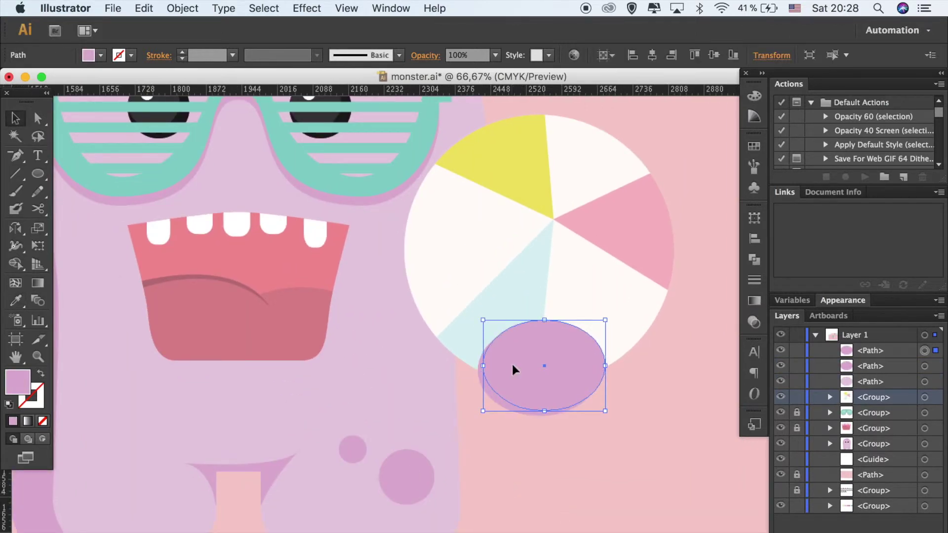
pyautogui.click(754, 258)
pyautogui.click(599, 240)
pyautogui.click(634, 442)
pyautogui.press('super+1')
# - Begin tracing a shadow shape with the Pen tool from the ball's edge
pyautogui.press('p')
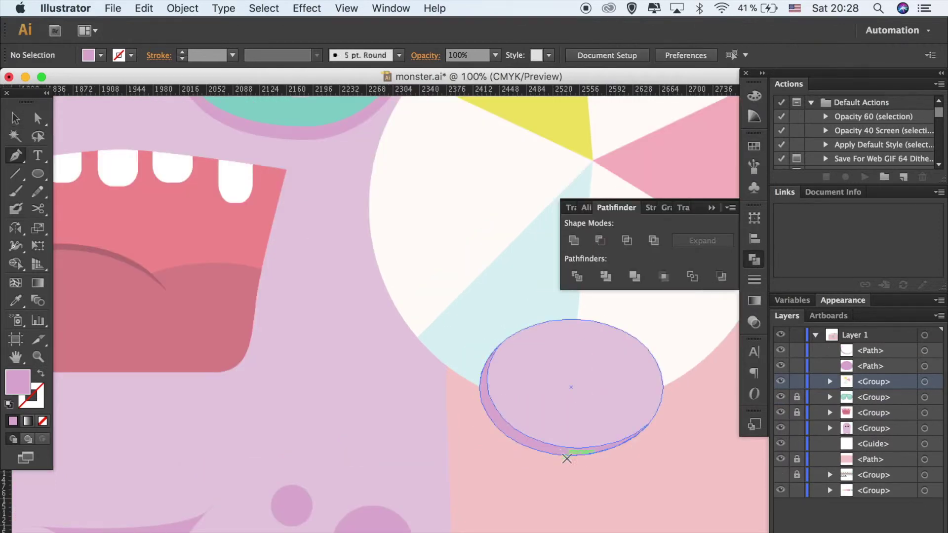
pyautogui.click(571, 455)
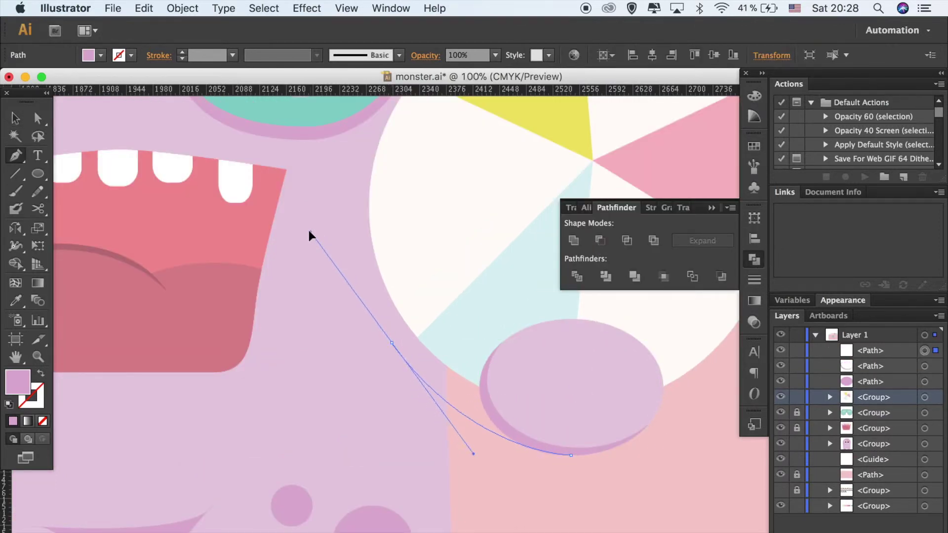
pyautogui.moveTo(308, 236); pyautogui.dragTo(308, 231)
pyautogui.click(386, 231)
pyautogui.press('v')
pyautogui.press('super+shift+a')
pyautogui.moveTo(871, 350); pyautogui.dragTo(873, 436)
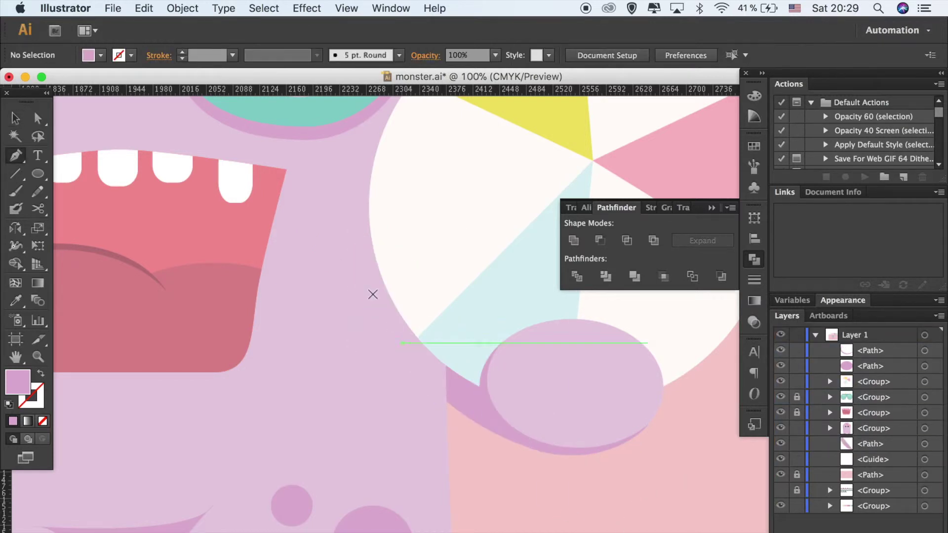
pyautogui.moveTo(381, 277); pyautogui.dragTo(445, 404)
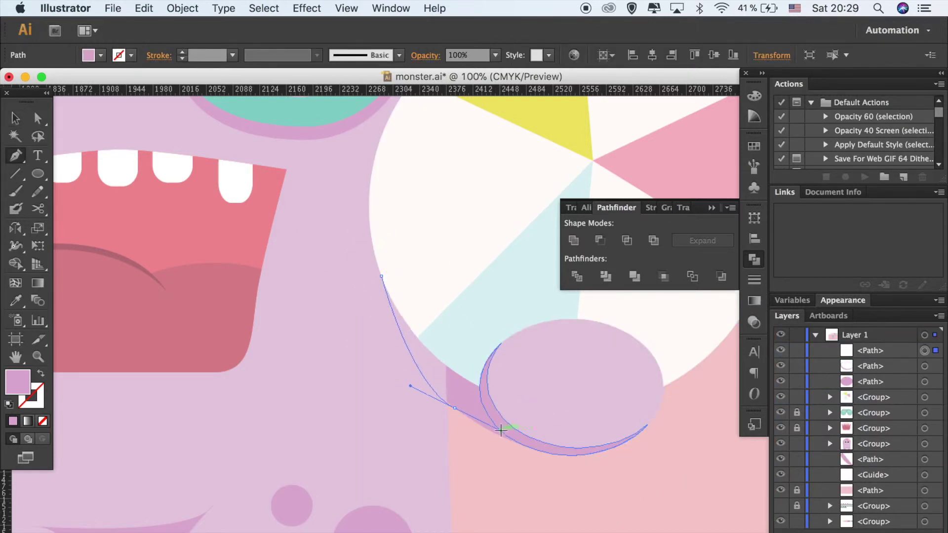
# - Close the shadow path and fill it black at 5% opacity
pyautogui.click(490, 327)
pyautogui.moveTo(382, 277); pyautogui.dragTo(388, 278)
pyautogui.press('v')
pyautogui.doubleClick(17, 383)
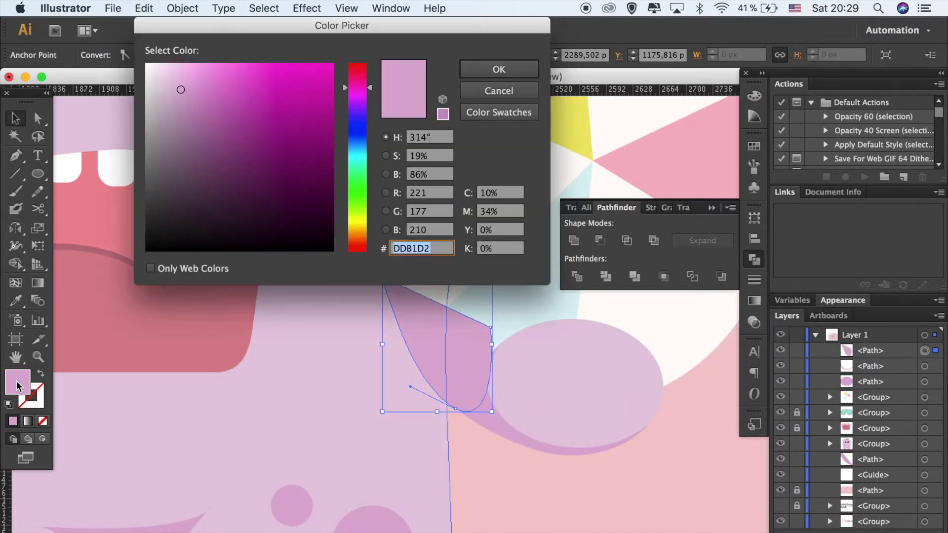
pyautogui.press('Return')
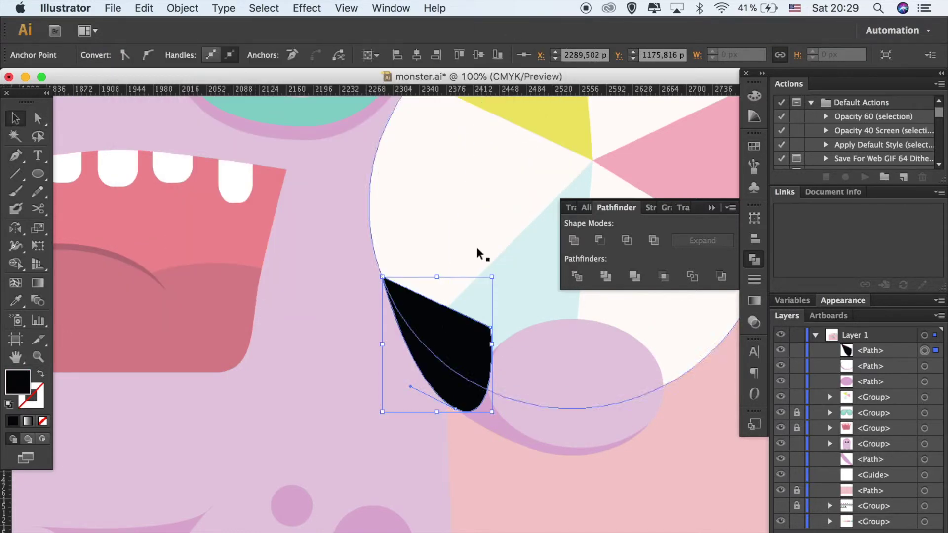
pyautogui.write('5')
pyautogui.press('Return')
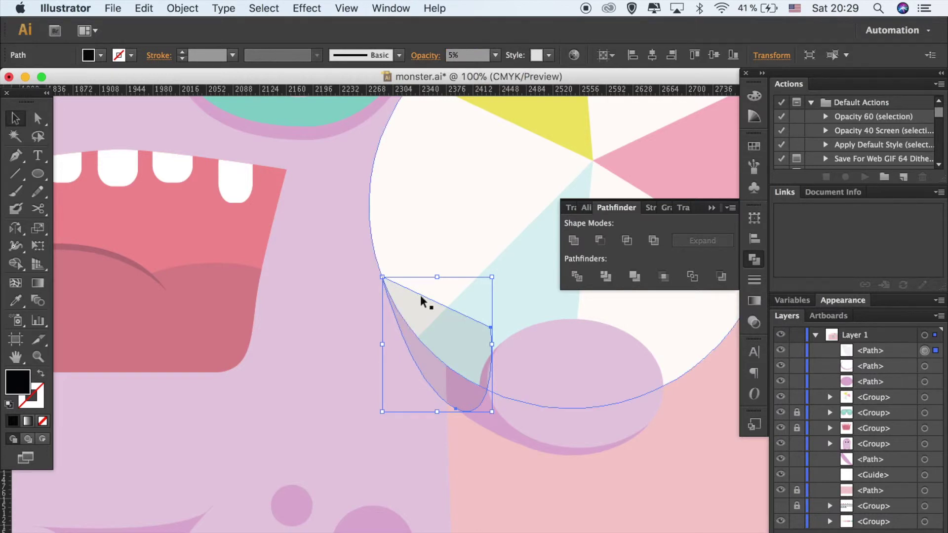
pyautogui.click(313, 348)
pyautogui.click(333, 424)
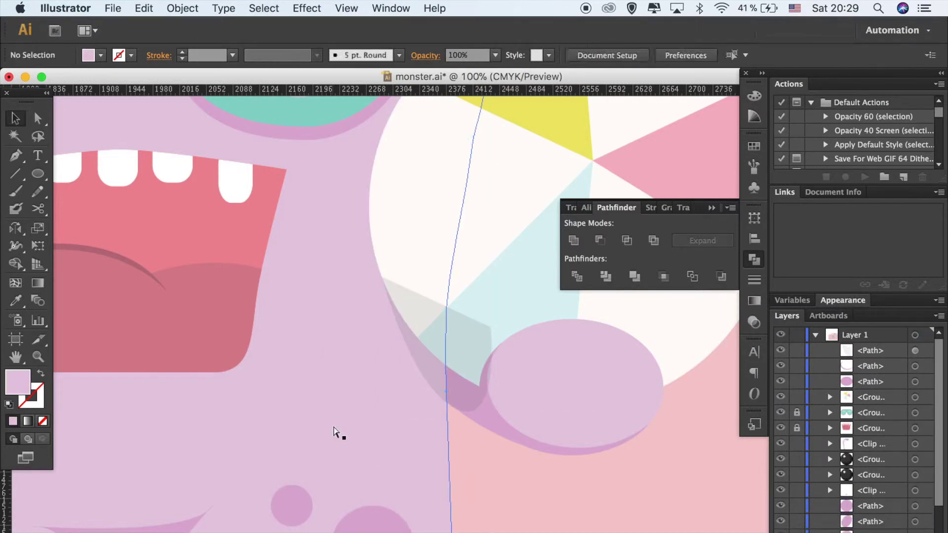
# - Group the paw with its crescent shadow and stack the paw group above the ball in Layers
pyautogui.click(461, 390)
pyautogui.click(516, 286)
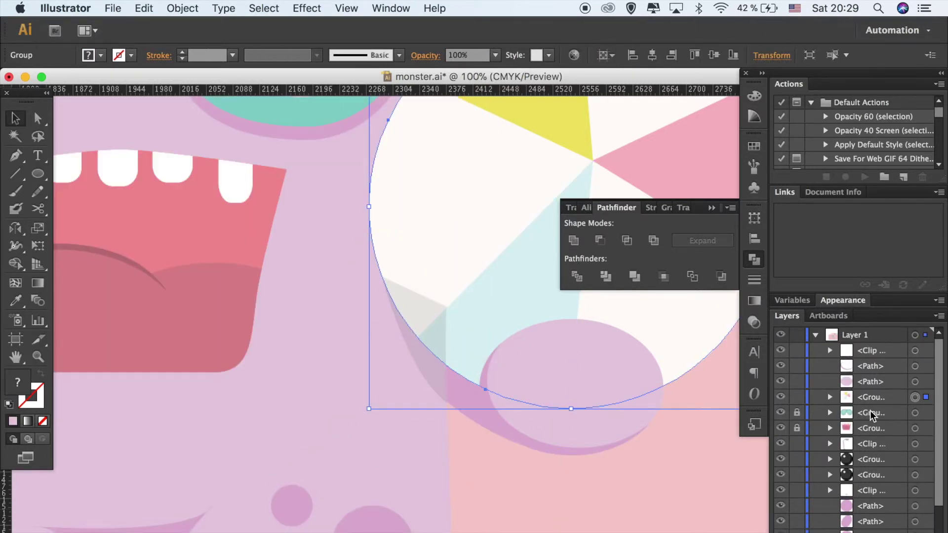
pyautogui.moveTo(869, 398); pyautogui.dragTo(854, 342)
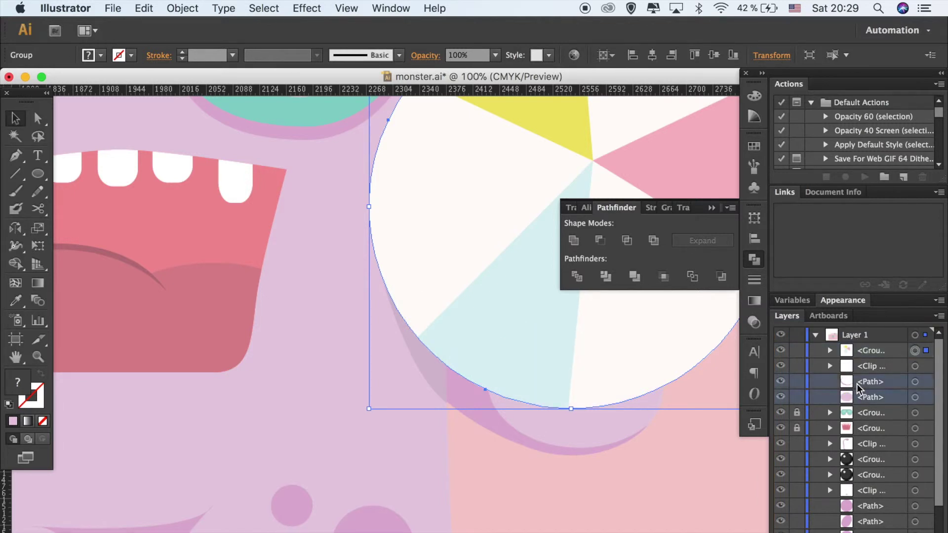
pyautogui.click(916, 389)
pyautogui.hotkey('ctrl', 'g')
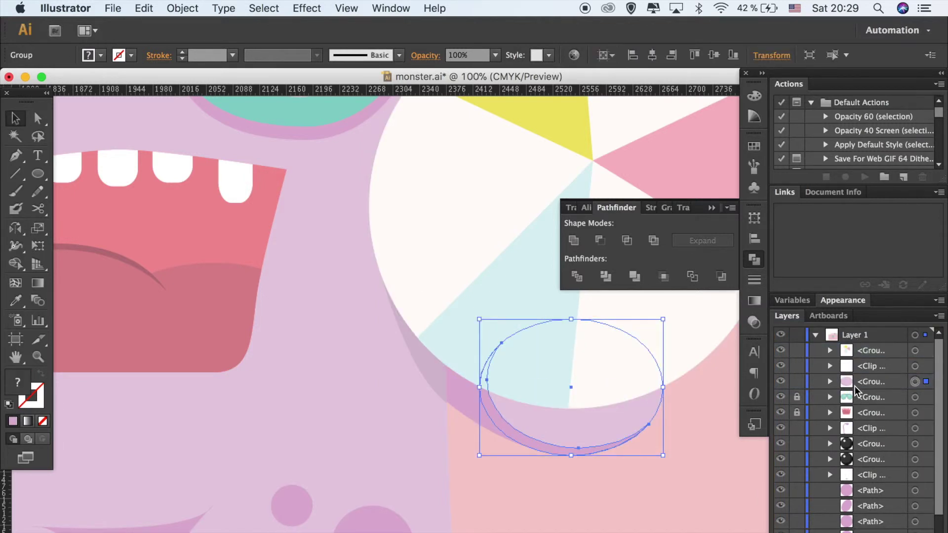
pyautogui.moveTo(854, 386); pyautogui.dragTo(853, 346)
pyautogui.click(634, 459)
# - Tidy the curve of the lilac shadow path by moving one of its anchors
pyautogui.hotkey('ctrl', '=')
pyautogui.hotkey('ctrl', '=')
pyautogui.hotkey('ctrl', '=')
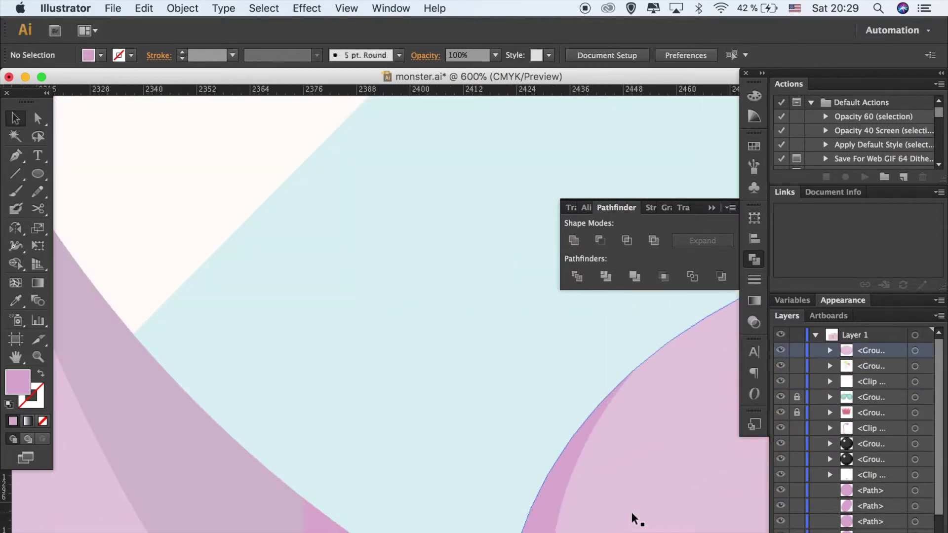
pyautogui.click(304, 398)
pyautogui.click(494, 504)
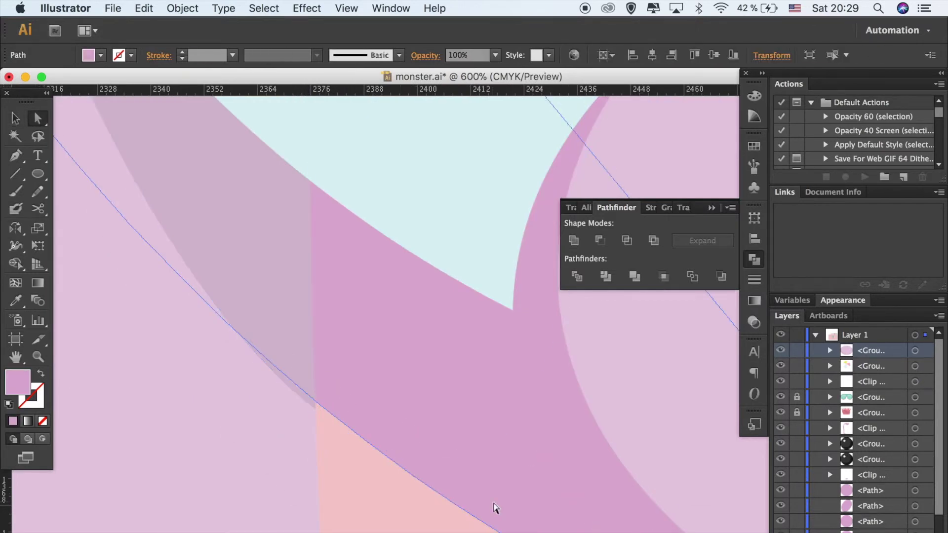
pyautogui.hotkey('ctrl', '-')
pyautogui.hotkey('ctrl', '-')
pyautogui.hotkey('ctrl', '-')
pyautogui.hotkey('ctrl', '-')
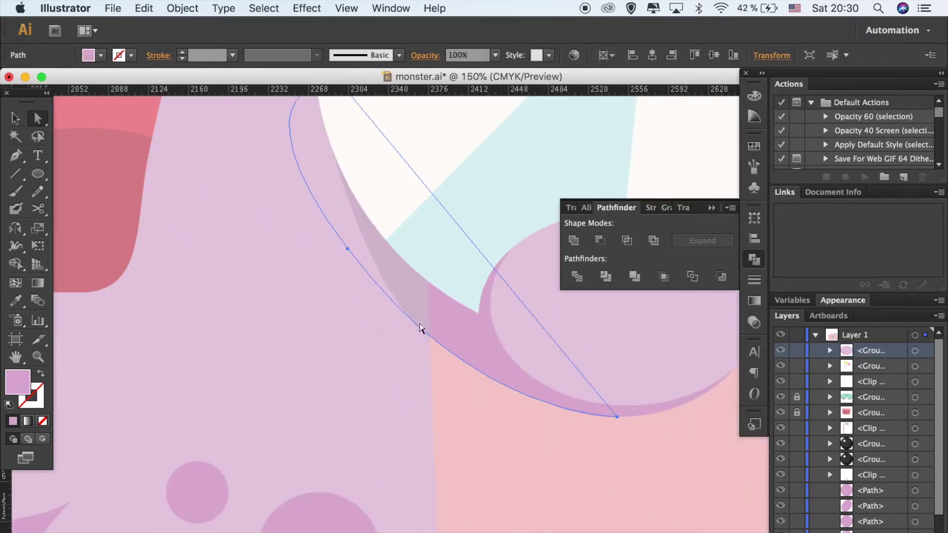
pyautogui.moveTo(348, 252); pyautogui.dragTo(344, 430)
pyautogui.click(446, 452)
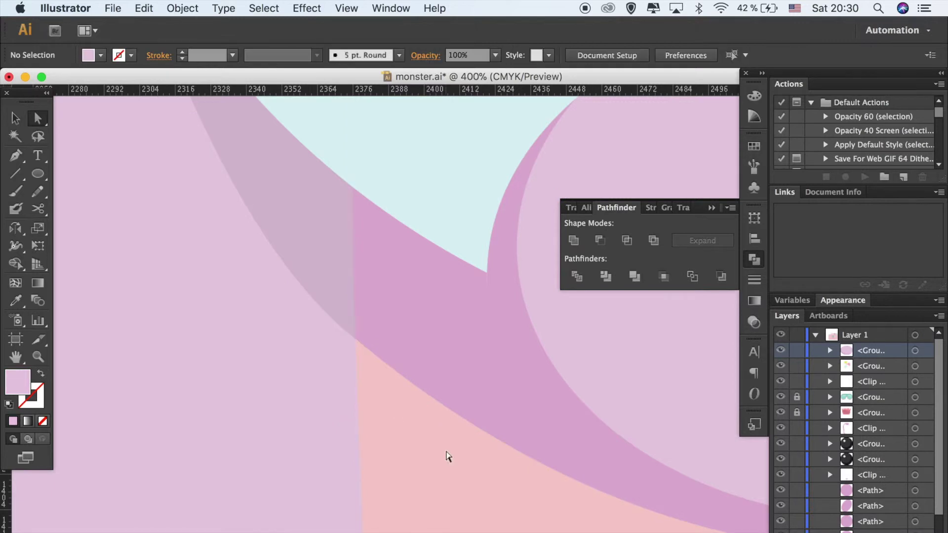
pyautogui.hotkey('ctrl', '-')
pyautogui.hotkey('ctrl', '-')
pyautogui.hotkey('ctrl', '-')
pyautogui.scroll(2, 595, 446)
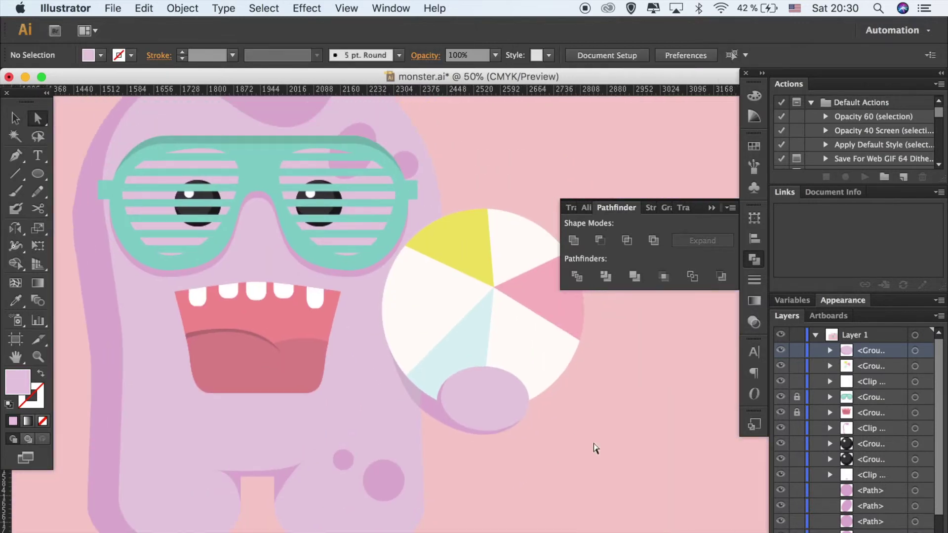
pyautogui.hotkey('ctrl', '+')
pyautogui.hotkey('ctrl', '+')
# - Draw a shadow shape down the hand's left side and send it behind the hand
pyautogui.press('p')
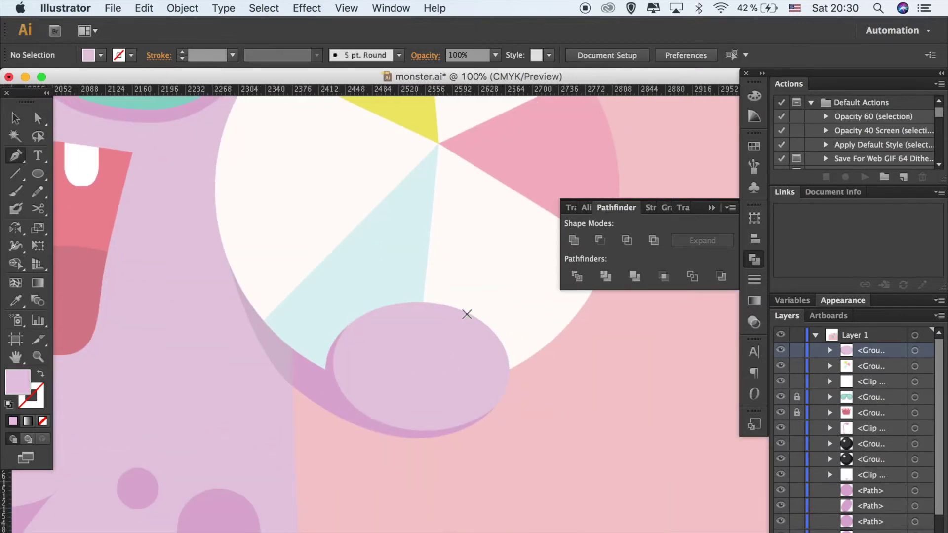
pyautogui.click(471, 315)
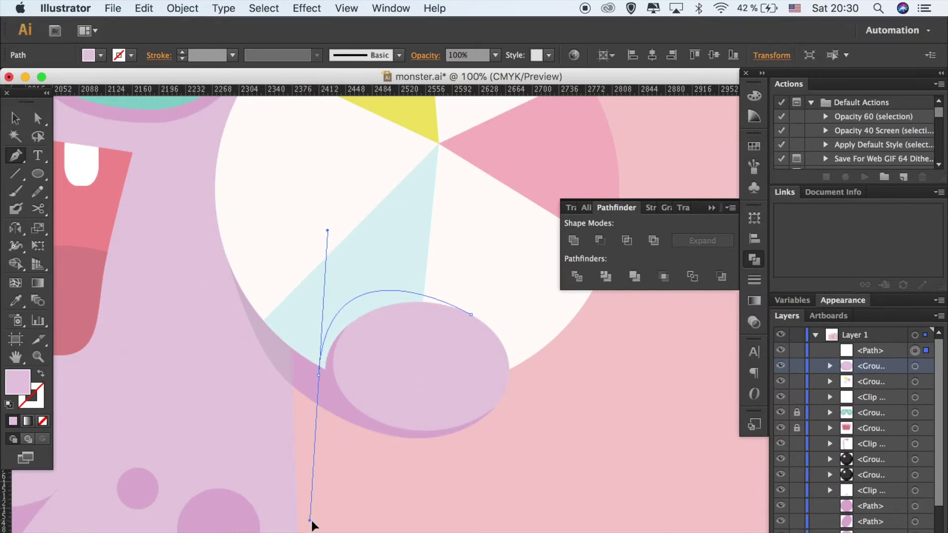
pyautogui.click(414, 383)
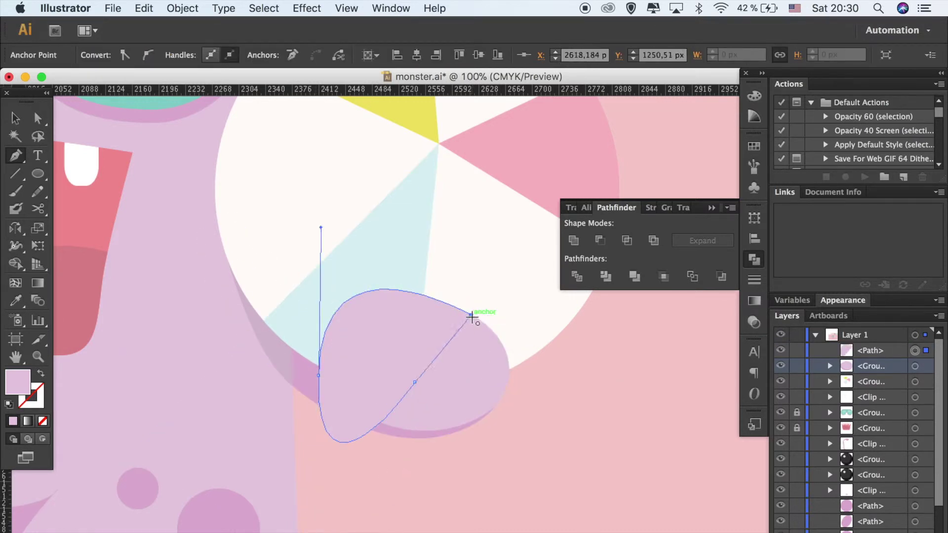
pyautogui.press('v')
pyautogui.hotkey('ctrl', '[')
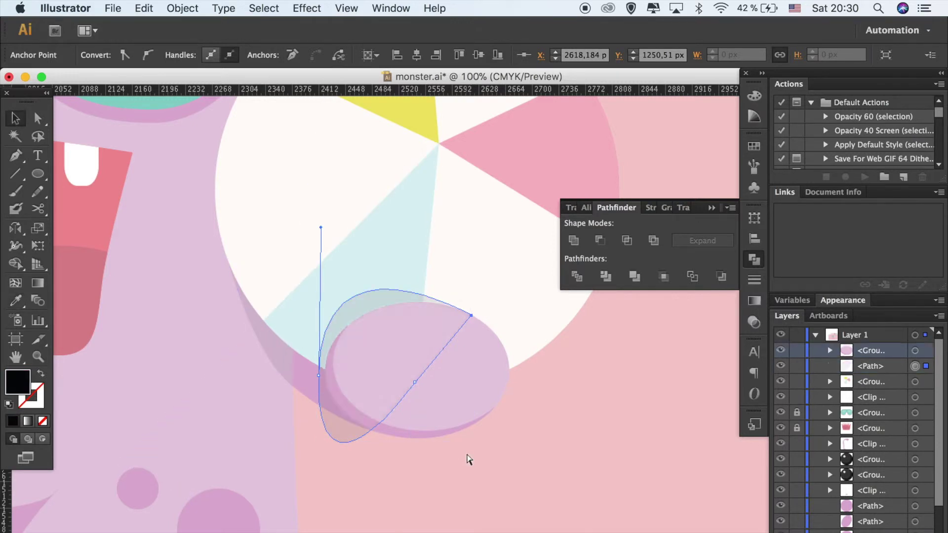
# - Clip the shadow inside the beach ball and bring the hand group to the front
pyautogui.hotkey('ctrl', '=')
pyautogui.keyDown('shift'); pyautogui.click(328, 393); pyautogui.keyUp('shift')
pyautogui.hotkey('ctrl', '7')
pyautogui.hotkey('ctrl', 'shift', 'a')
pyautogui.click(484, 308)
pyautogui.hotkey('ctrl', 'shift', ']')
pyautogui.hotkey('ctrl', 'shift', 'a')
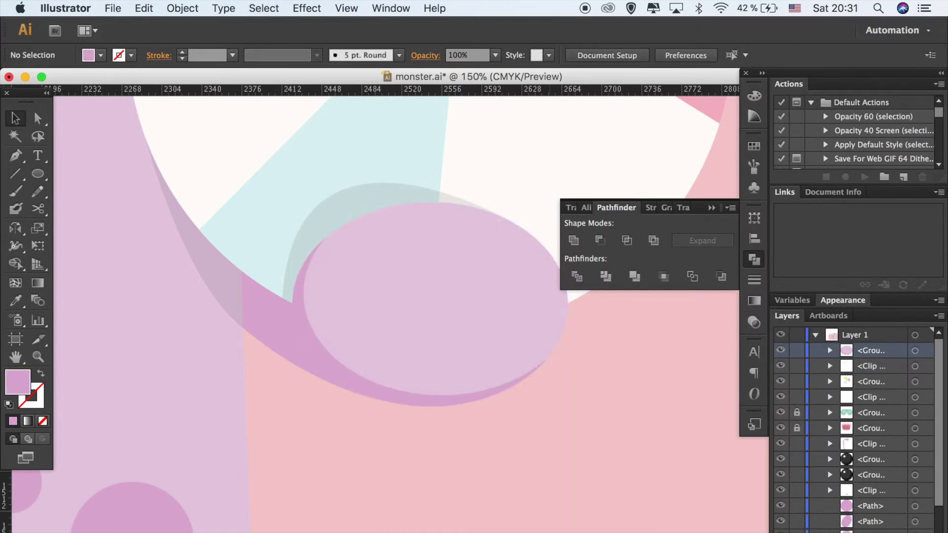
pyautogui.hotkey('ctrl', '-')
pyautogui.hotkey('ctrl', '-')
pyautogui.hotkey('ctrl', '-')
pyautogui.hotkey('ctrl', '-')
pyautogui.hotkey('ctrl', '-')
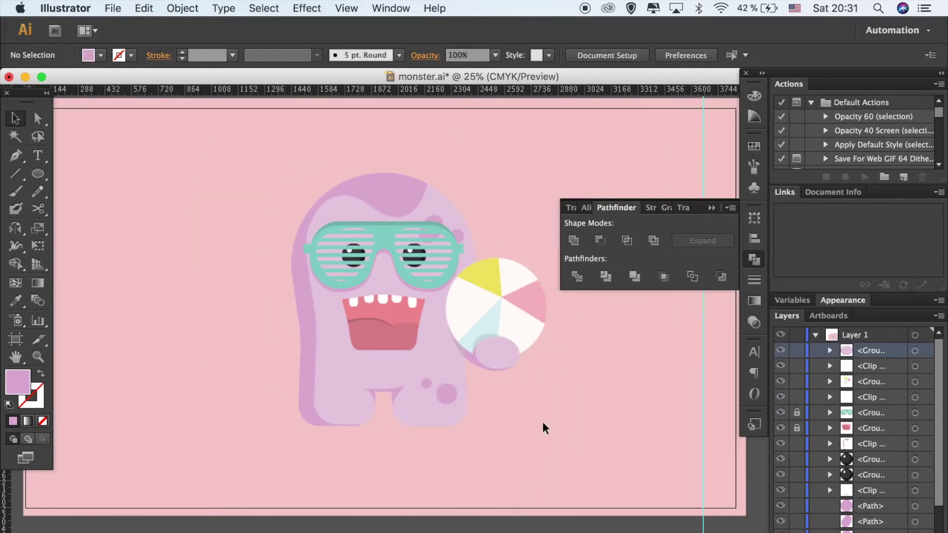
# - Draw a tall ellipse left of the monster and fill it with the white swatch
pyautogui.hotkey('ctrl', 'shift', 'F9')
pyautogui.scroll(2, 657, 391)
pyautogui.press('l')
pyautogui.moveTo(167, 203); pyautogui.dragTo(265, 477)
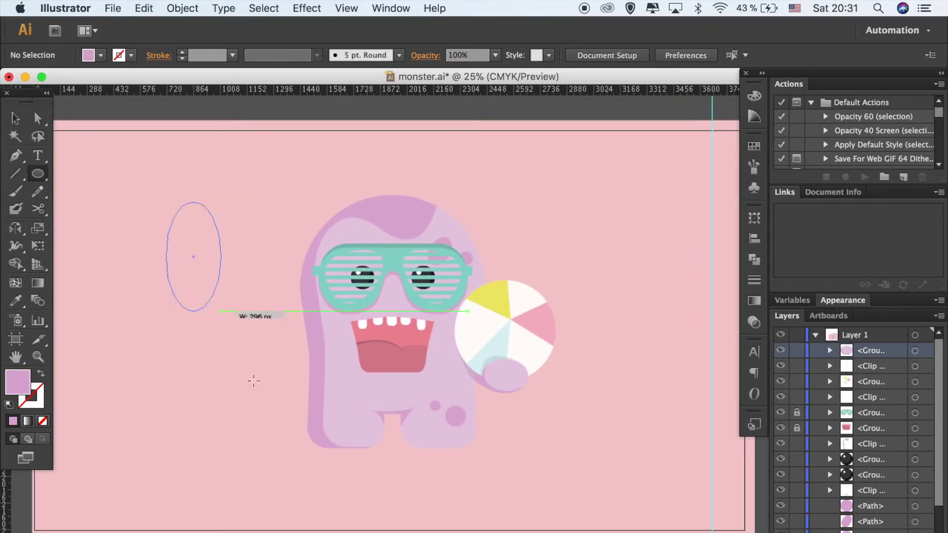
pyautogui.hotkey('ctrl', '-')
pyautogui.hotkey('ctrl', '-')
pyautogui.scroll(2, 225, 444)
pyautogui.press('i')
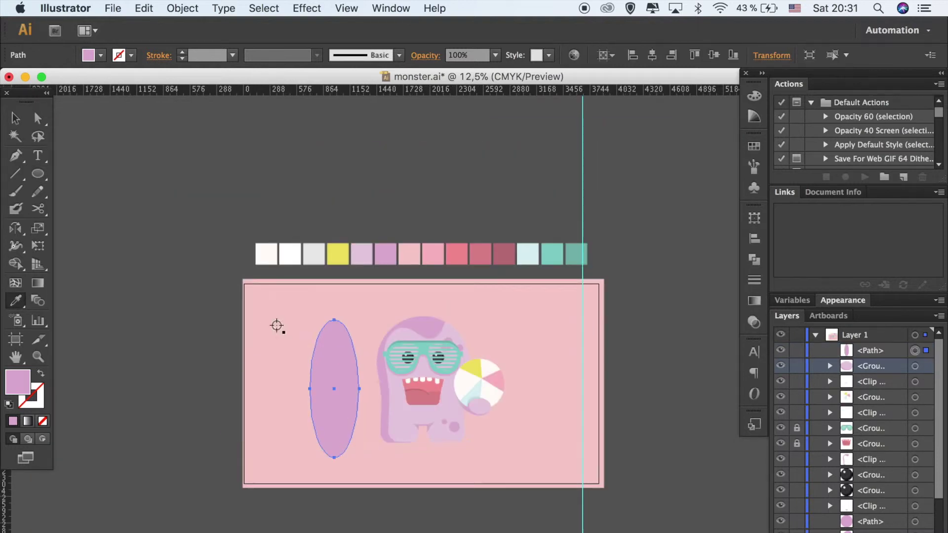
pyautogui.click(268, 258)
# - Cut a light grey crescent tip on the board with Pathfinder Minus Front
pyautogui.hotkey('ctrl', '+')
pyautogui.scroll(-2, 303, 378)
pyautogui.hotkey('ctrl', 'c')
pyautogui.hotkey('ctrl', 'f')
pyautogui.click(262, 157)
pyautogui.press('v')
pyautogui.hotkey('ctrl', 'f')
pyautogui.press('Down')
pyautogui.press('Down')
pyautogui.press('Down')
pyautogui.press('Down')
pyautogui.keyDown('shift'); pyautogui.click(292, 247); pyautogui.keyUp('shift')
pyautogui.hotkey('ctrl', 'shift', 'F9')
pyautogui.click(600, 241)
pyautogui.hotkey('ctrl', 'shift', 'a')
# - Draw a thin yellow rectangle stripe down the surfboard
pyautogui.moveTo(37, 174); pyautogui.dragTo(69, 180)
pyautogui.moveTo(281, 237); pyautogui.dragTo(281, 477)
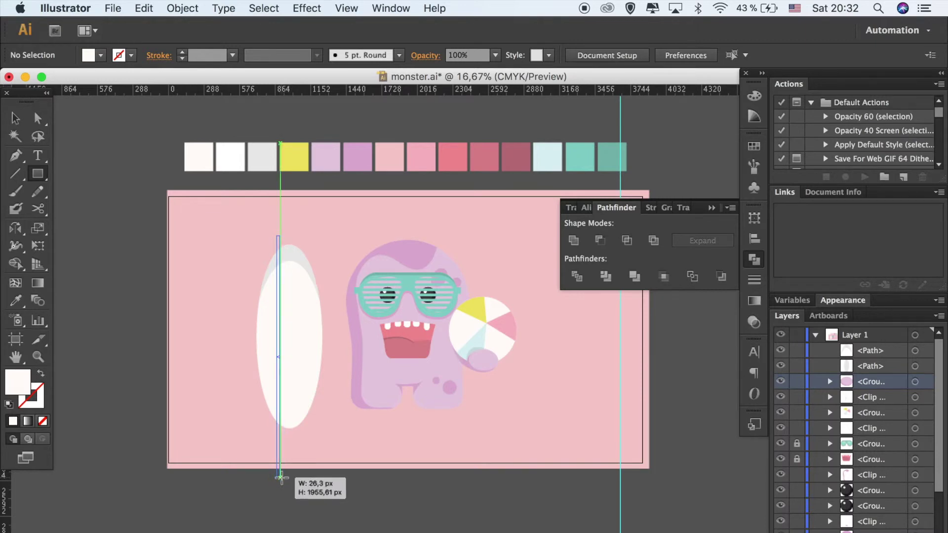
pyautogui.moveTo(281, 478); pyautogui.dragTo(280, 443)
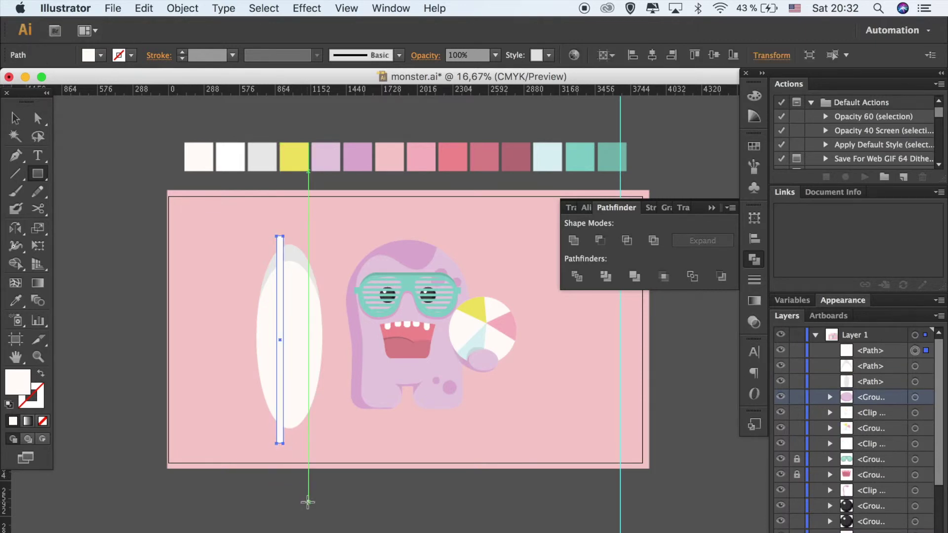
pyautogui.press('i')
pyautogui.click(299, 161)
pyautogui.press('v')
pyautogui.hotkey('ctrl', 'shift', 'a')
# - Duplicate the stripe into a second yellow stripe beside it and group both
pyautogui.hotkey('ctrl', '=')
pyautogui.hotkey('ctrl', '=')
pyautogui.hotkey('ctrl', '=')
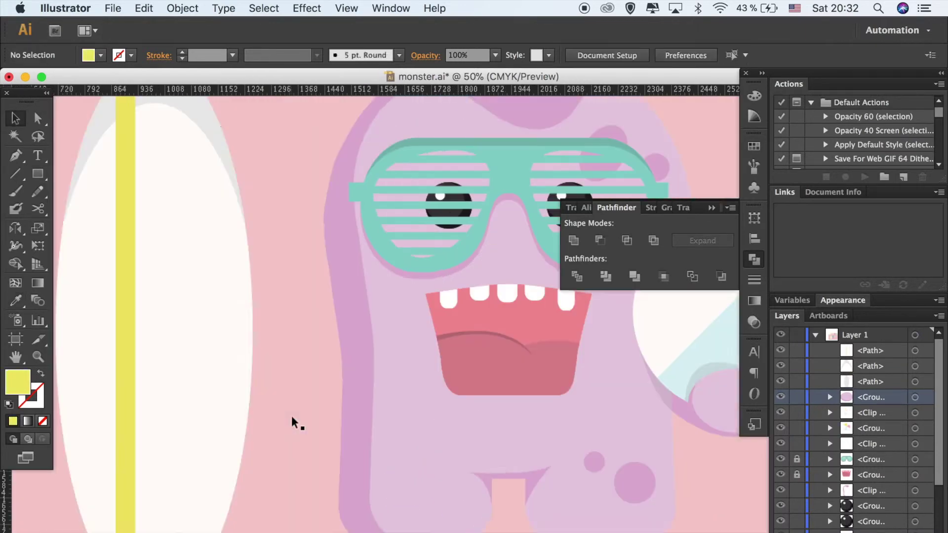
pyautogui.click(181, 326)
pyautogui.moveTo(187, 325); pyautogui.dragTo(344, 402)
pyautogui.hotkey('ctrl', '-')
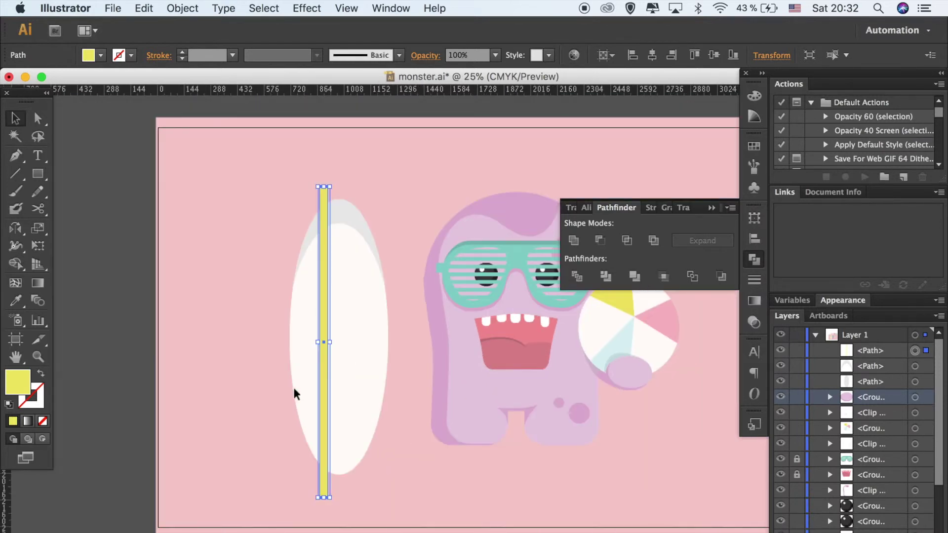
pyautogui.moveTo(346, 402); pyautogui.dragTo(347, 397)
pyautogui.hotkey('ctrl', 'shift', 'a')
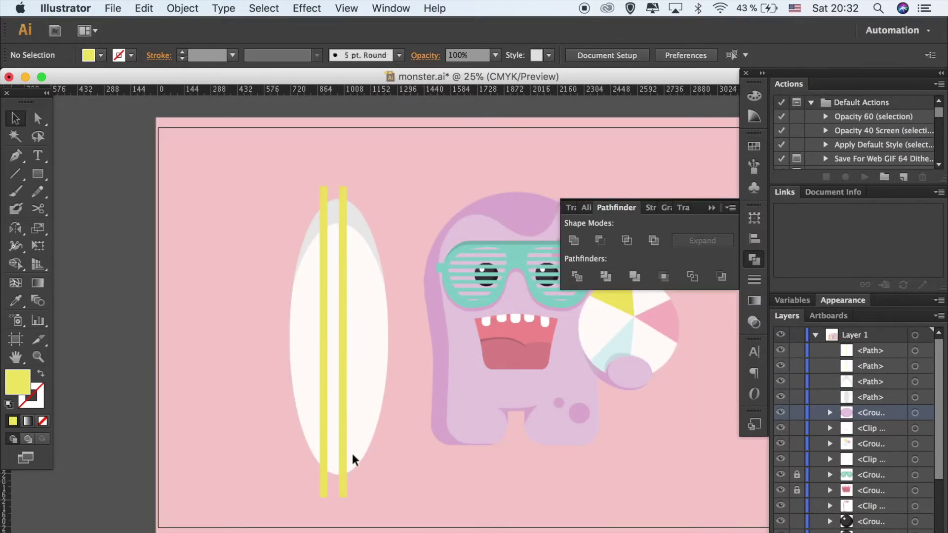
pyautogui.moveTo(347, 454); pyautogui.dragTo(345, 454)
pyautogui.keyDown('shift'); pyautogui.click(324, 441); pyautogui.keyUp('shift')
pyautogui.hotkey('ctrl', 'g')
# - Centre the stripe group on the surfboard and clip the stripes inside the board
pyautogui.keyDown('shift'); pyautogui.click(347, 442); pyautogui.keyUp('shift')
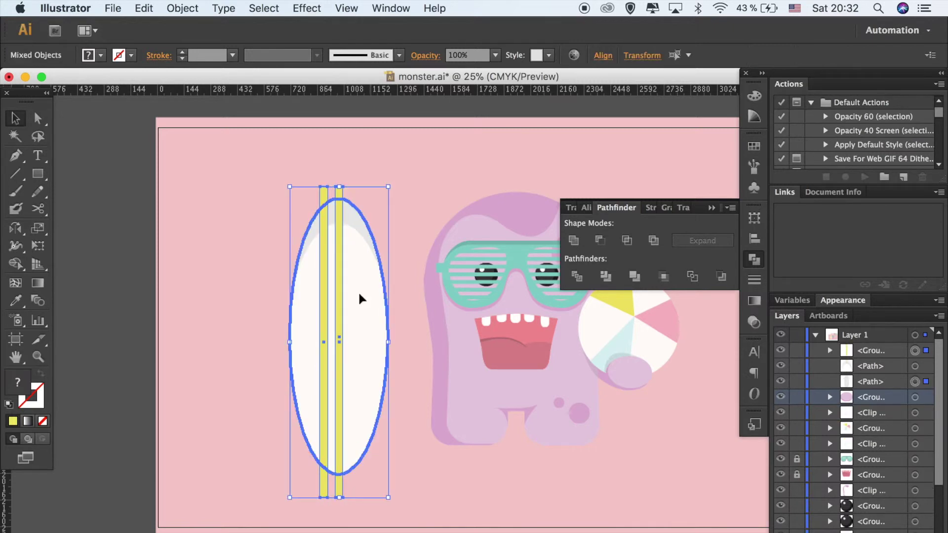
pyautogui.click(748, 242)
pyautogui.click(600, 240)
pyautogui.hotkey('ctrl', 'shift', 'a')
pyautogui.click(383, 366)
pyautogui.click(348, 490)
pyautogui.hotkey('ctrl', 'a')
pyautogui.hotkey('ctrl', '7')
pyautogui.hotkey('ctrl', 'shift', 'a')
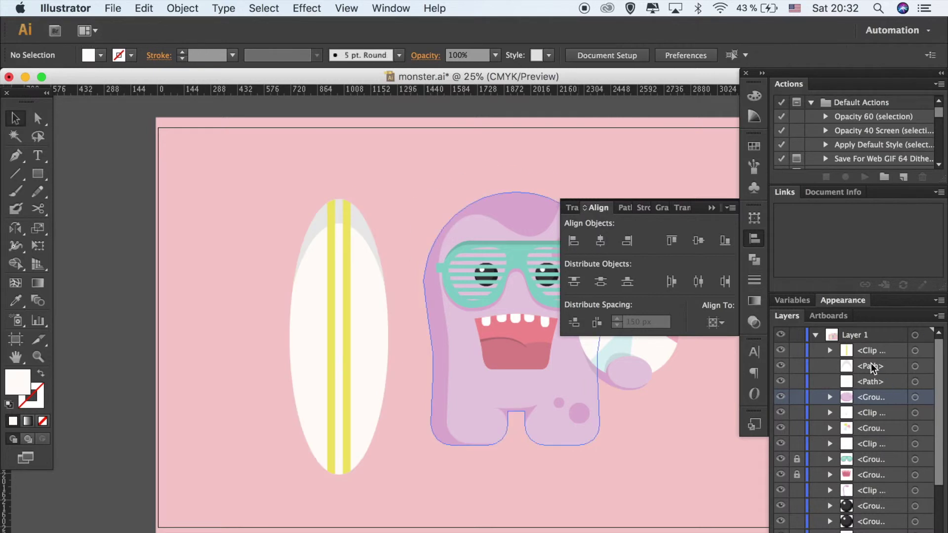
# - Group the surfboard parts, tilt it diagonally and send it behind the monster's lower left
pyautogui.moveTo(274, 185); pyautogui.dragTo(417, 497)
pyautogui.hotkey('ctrl', 'g')
pyautogui.click(393, 477)
pyautogui.click(338, 429)
pyautogui.moveTo(287, 477); pyautogui.dragTo(443, 439)
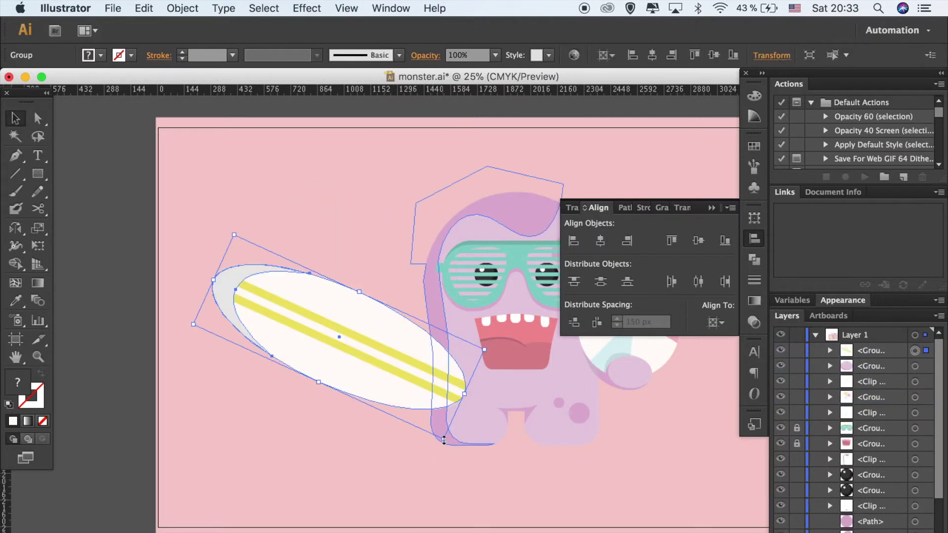
pyautogui.moveTo(417, 358); pyautogui.dragTo(491, 392)
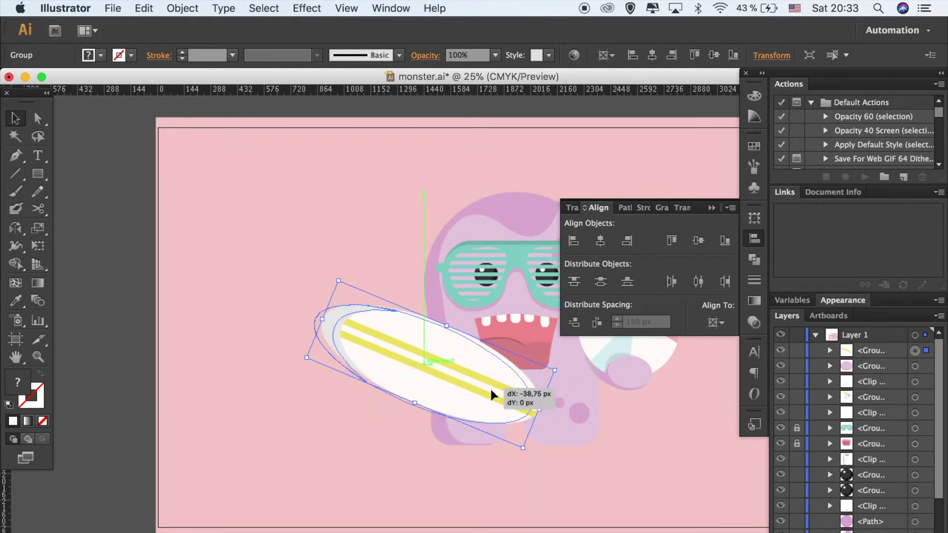
pyautogui.moveTo(490, 393); pyautogui.dragTo(437, 373)
pyautogui.press('super+shift+bracketleft')
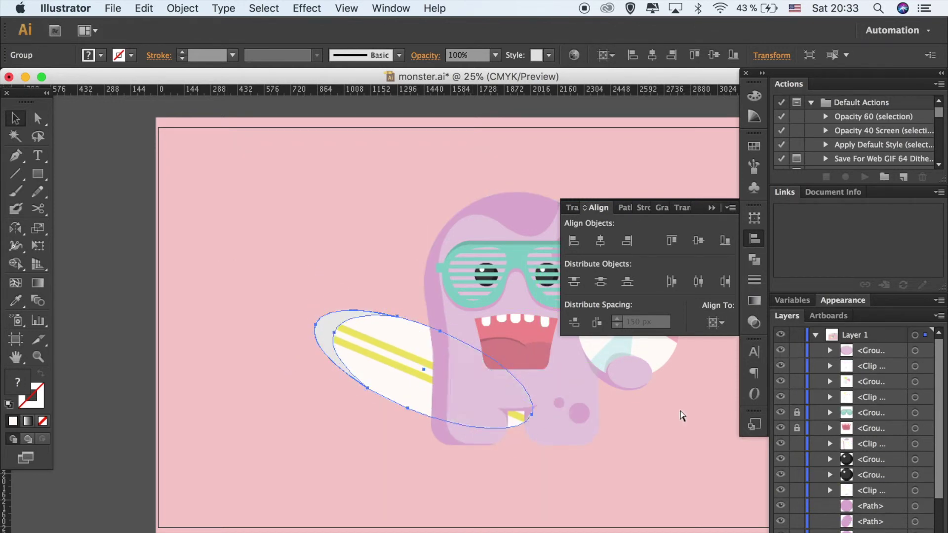
# - Fine-tune the surfboard's position and rotate it a little further
pyautogui.moveTo(389, 355); pyautogui.dragTo(382, 347)
pyautogui.press('super+z')
pyautogui.press('super+shift+z')
pyautogui.click(615, 487)
pyautogui.click(404, 388)
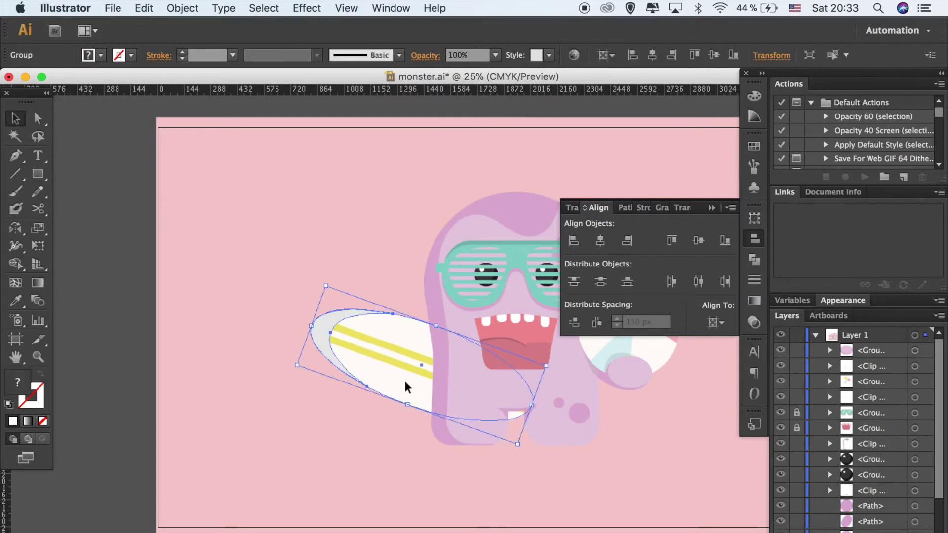
pyautogui.moveTo(434, 321); pyautogui.dragTo(557, 362)
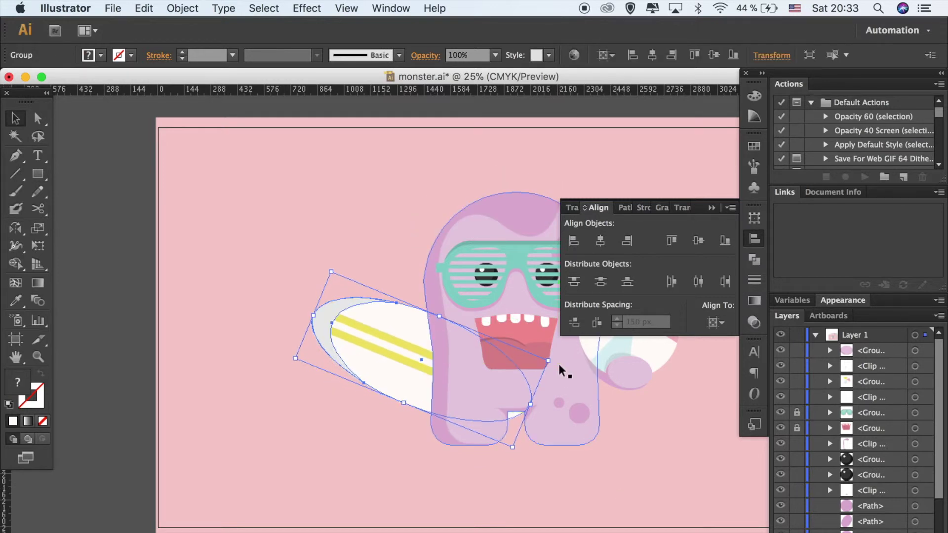
pyautogui.click(609, 472)
pyautogui.press('super+minus')
pyautogui.press('super+equal')
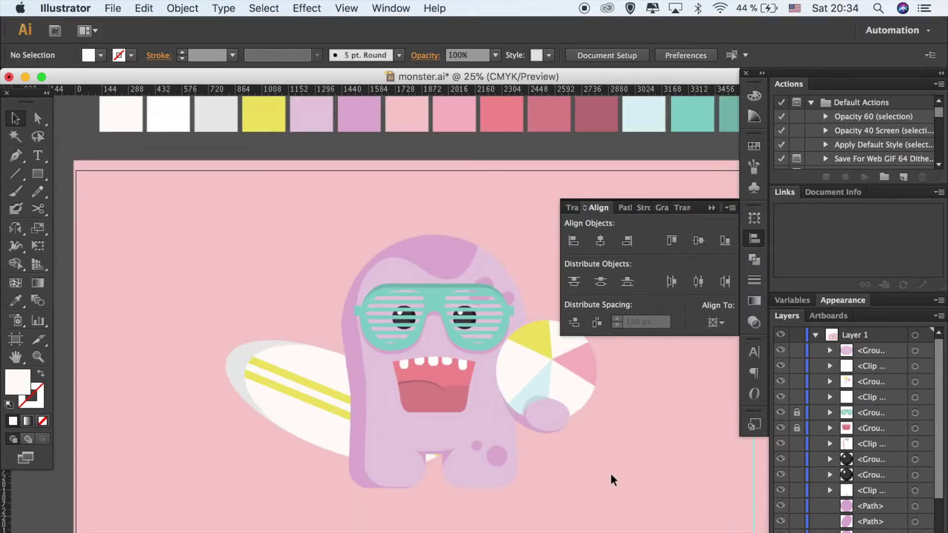
# - Draw a wide flat ellipse under the feet with a dark fill at 5% opacity
pyautogui.moveTo(37, 174); pyautogui.dragTo(93, 207)
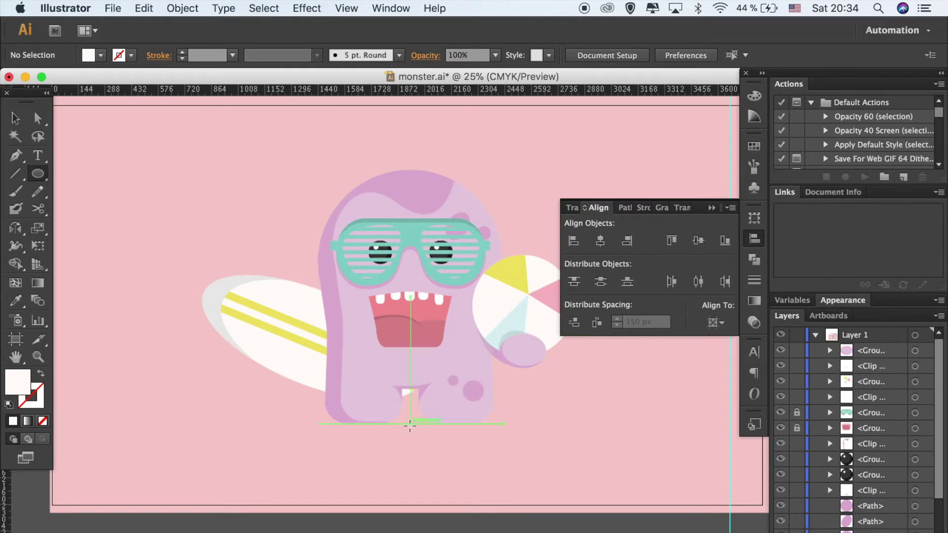
pyautogui.moveTo(410, 425); pyautogui.dragTo(535, 437)
pyautogui.press('super+equal')
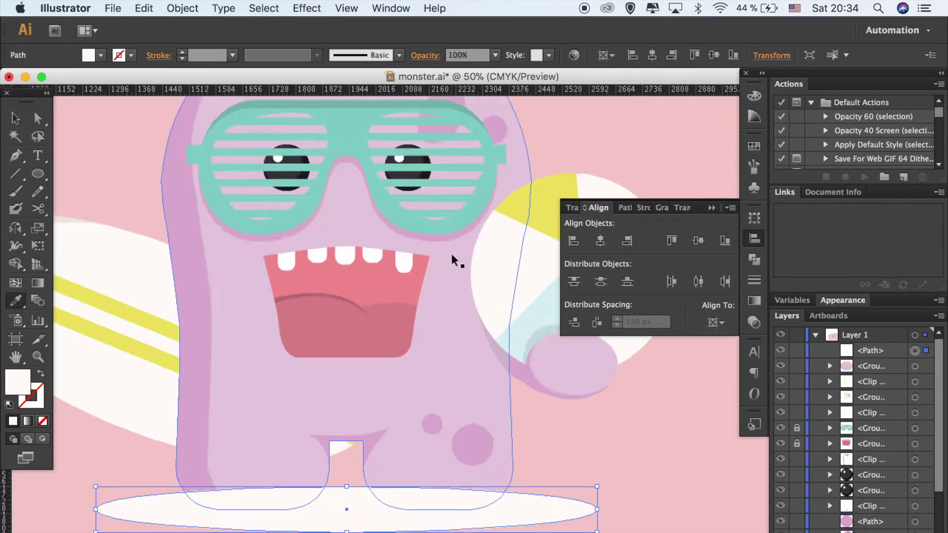
pyautogui.press('super+equal')
pyautogui.click(452, 316)
pyautogui.press('super+minus')
pyautogui.press('super+minus')
pyautogui.press('super+minus')
pyautogui.write('5')
pyautogui.press('Return')
pyautogui.press('v')
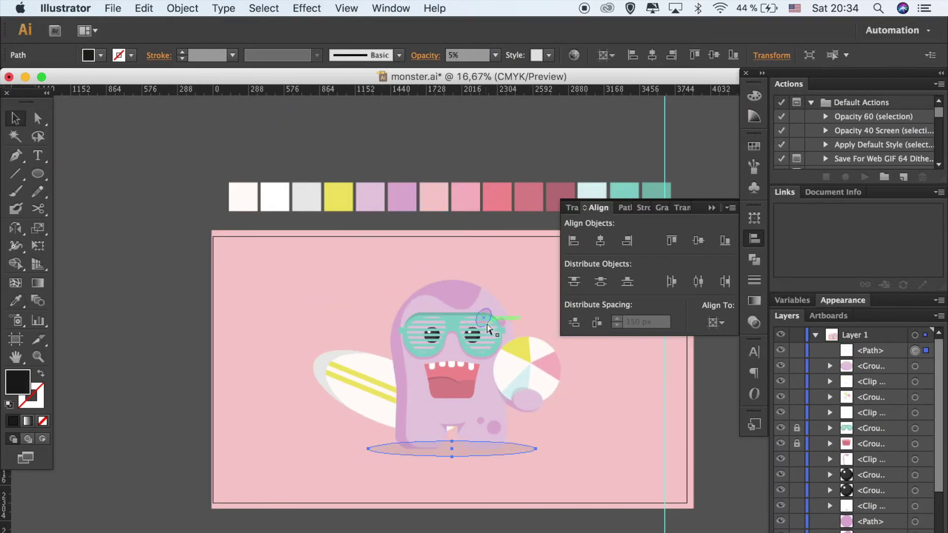
pyautogui.press('super+minus')
pyautogui.press('super+shift+a')
pyautogui.scroll(-5, 856, 430)
pyautogui.scroll(-3, 919, 506)
# - Unlock the artwork and rotate the surfboard closer to horizontal
pyautogui.press('super+equal')
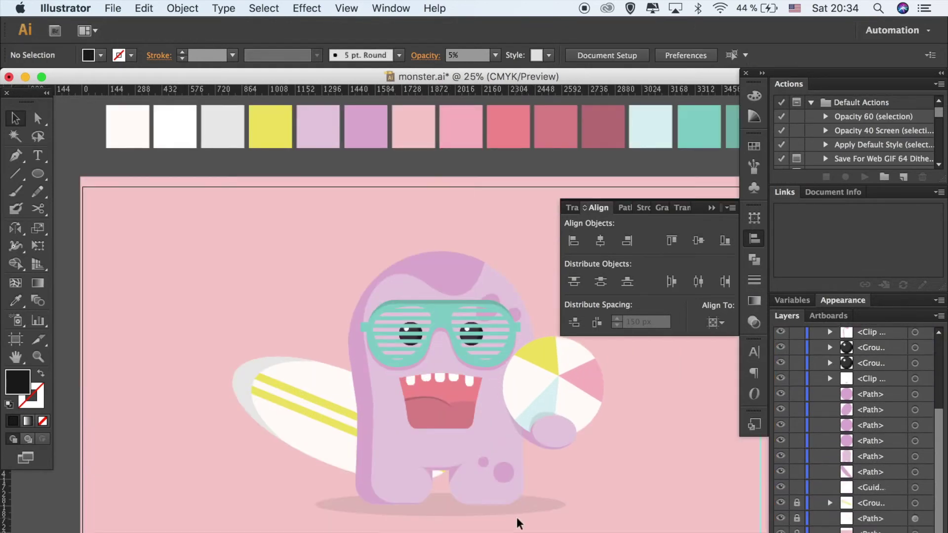
pyautogui.click(797, 502)
pyautogui.click(330, 465)
pyautogui.moveTo(432, 510)
pyautogui.mouseDown()
pyautogui.moveTo(327, 405)
pyautogui.moveTo(341, 414)
pyautogui.mouseUp()
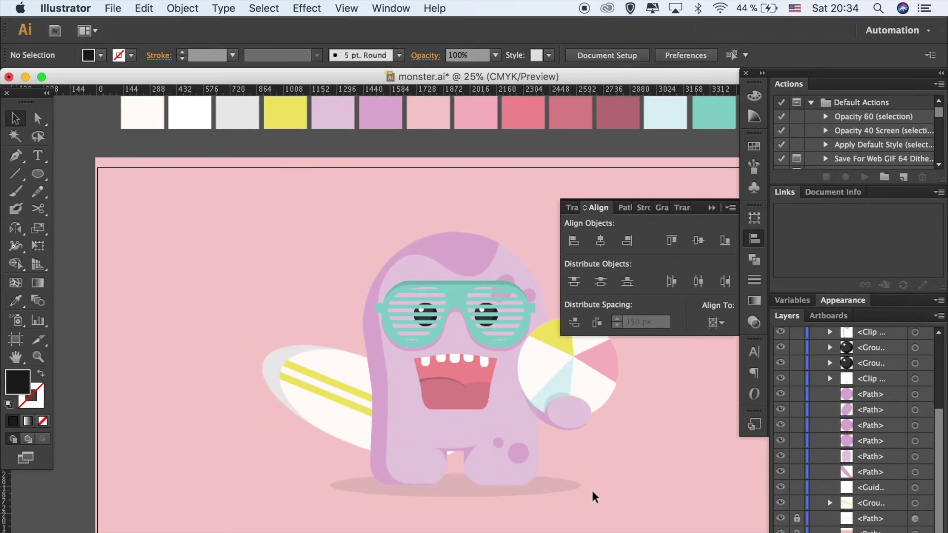
# - Draw a small pink hand ellipse at the monster's lower left and rotate it
pyautogui.click(35, 178)
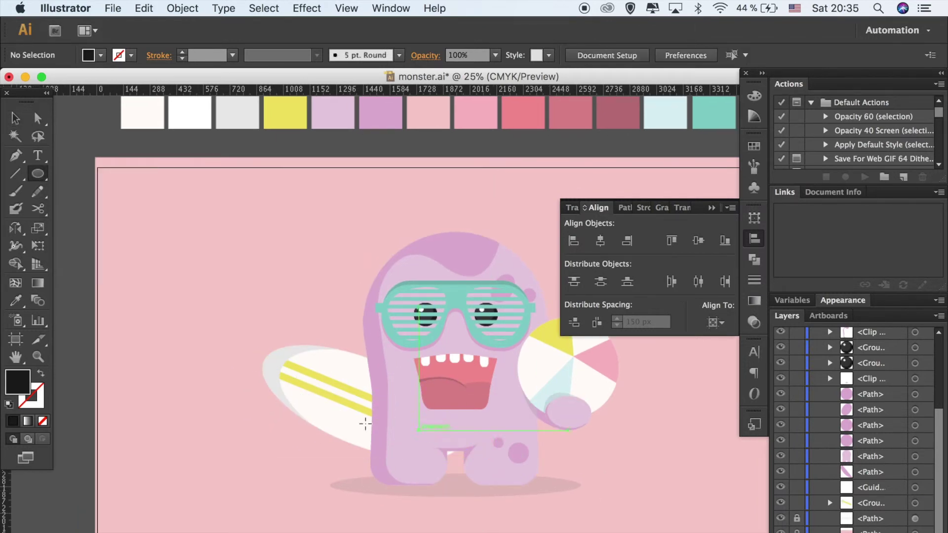
pyautogui.moveTo(337, 438); pyautogui.dragTo(379, 467)
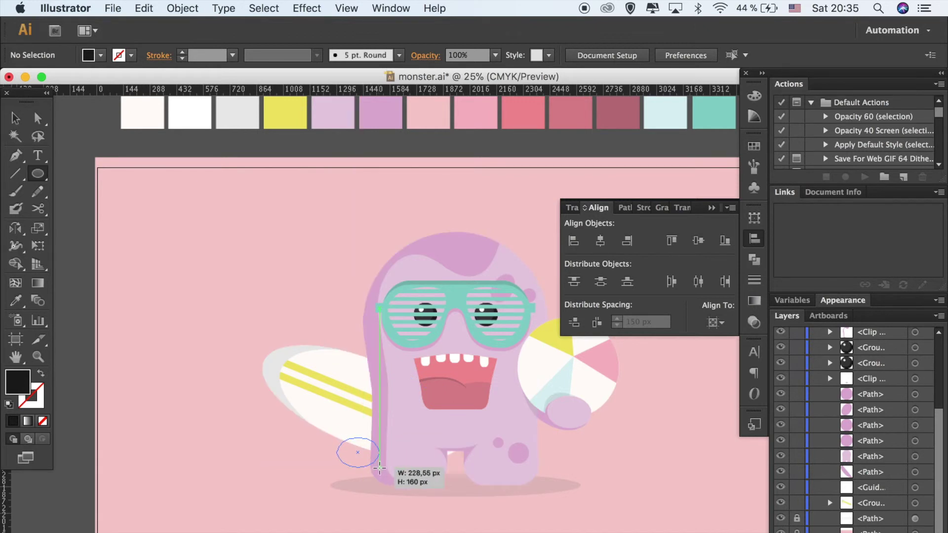
pyautogui.press('super+plus')
pyautogui.press('i')
pyautogui.click(483, 359)
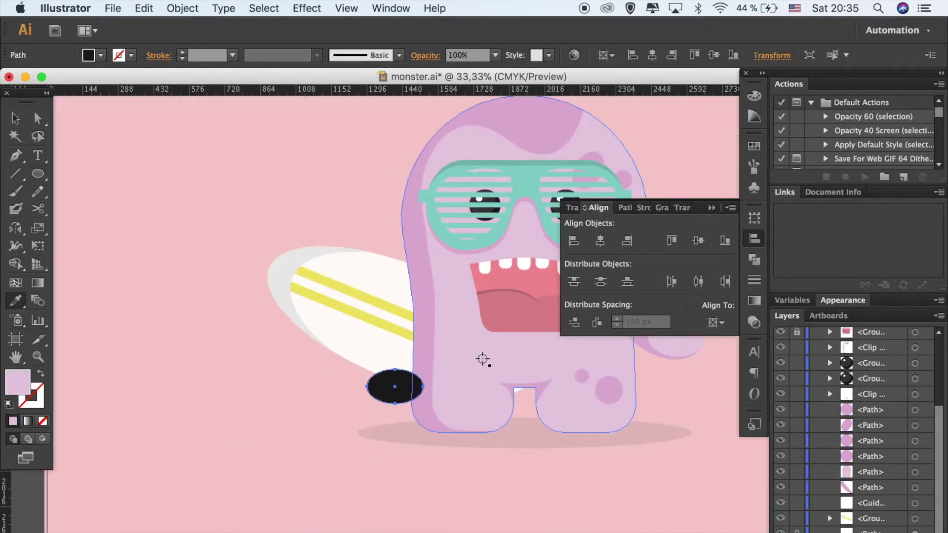
pyautogui.click(753, 240)
pyautogui.press('v')
pyautogui.moveTo(425, 368)
pyautogui.mouseDown()
pyautogui.moveTo(423, 384)
pyautogui.moveTo(365, 368)
pyautogui.mouseUp()
pyautogui.click(369, 420)
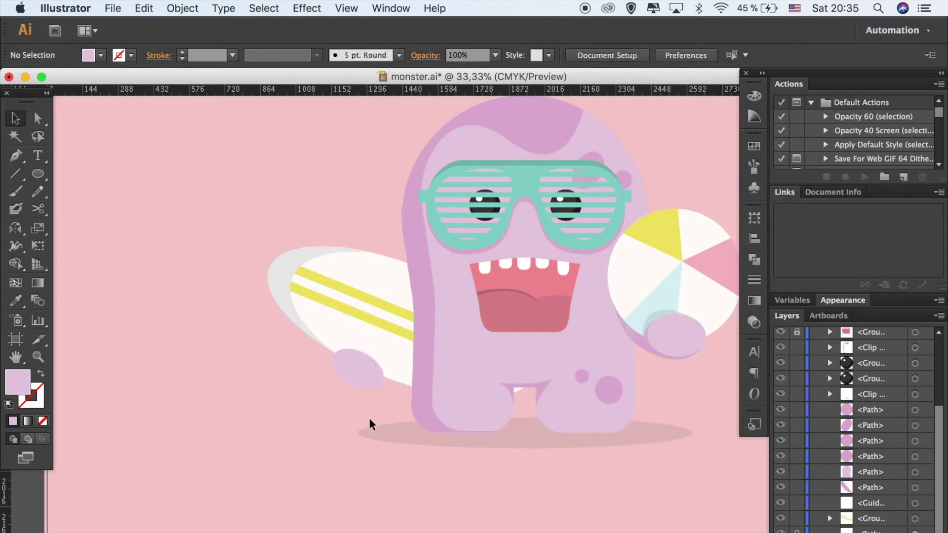
# - Pen-draw a triangular arm shape from the body's top past the surfboard, filled darker purple
pyautogui.press('p')
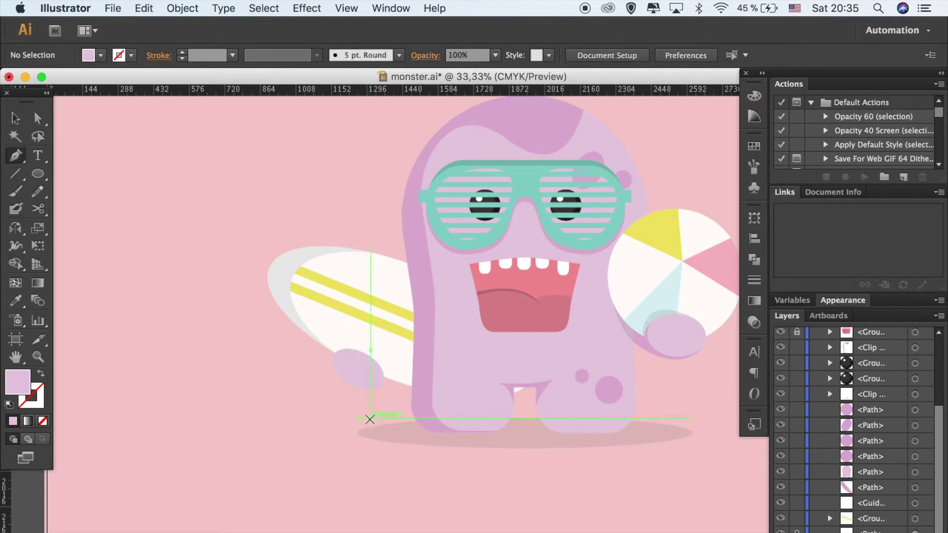
pyautogui.click(401, 226)
pyautogui.moveTo(367, 302); pyautogui.dragTo(559, 378)
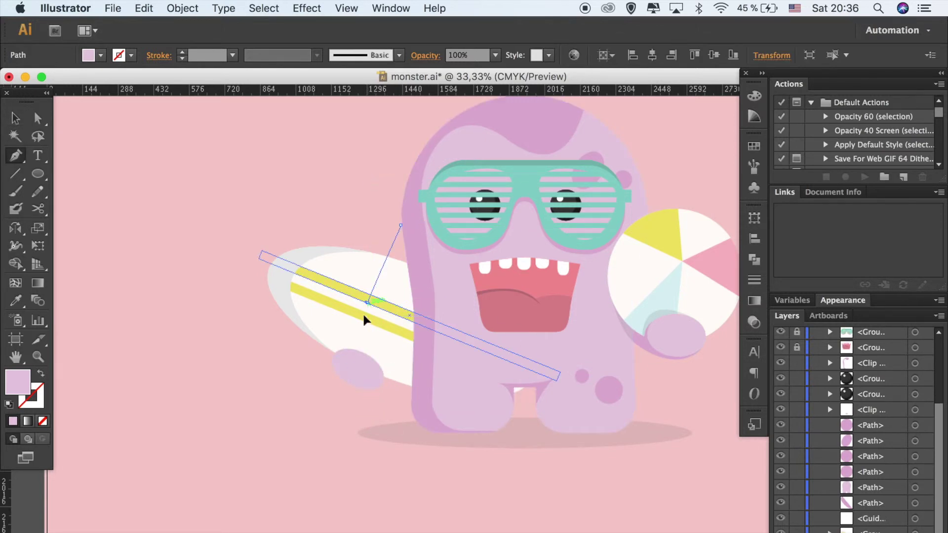
pyautogui.moveTo(430, 371); pyautogui.dragTo(419, 250)
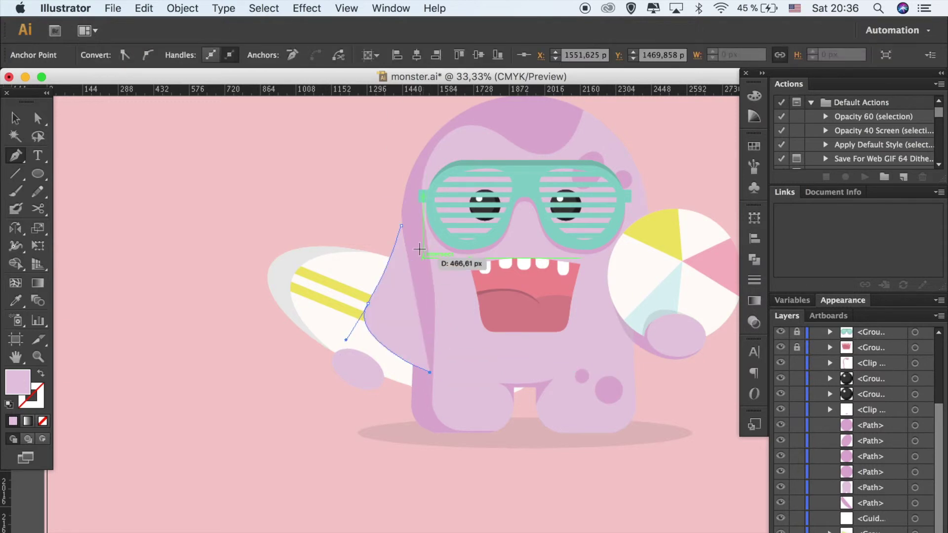
pyautogui.click(403, 226)
pyautogui.press('v')
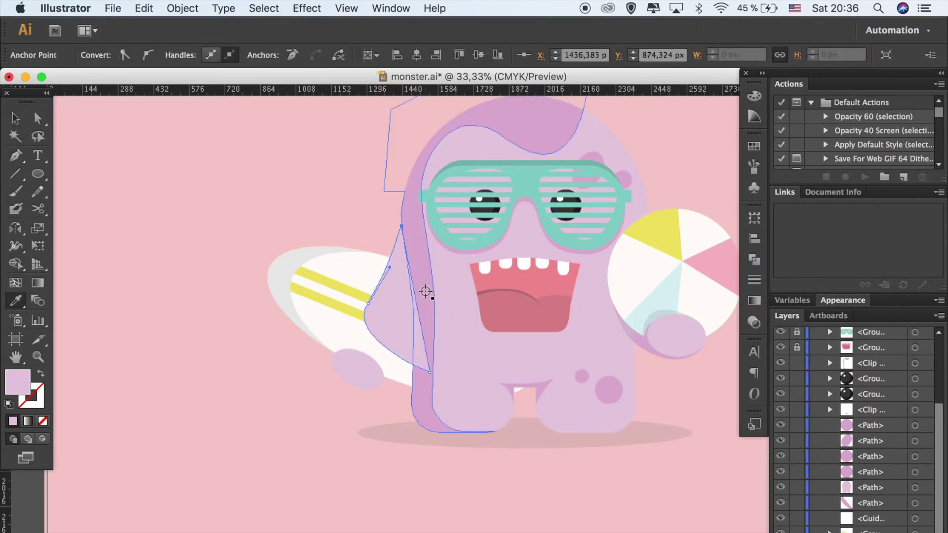
pyautogui.press('i')
pyautogui.click(450, 352)
pyautogui.press('v')
pyautogui.hotkey('ctrl', 'shift', ']')
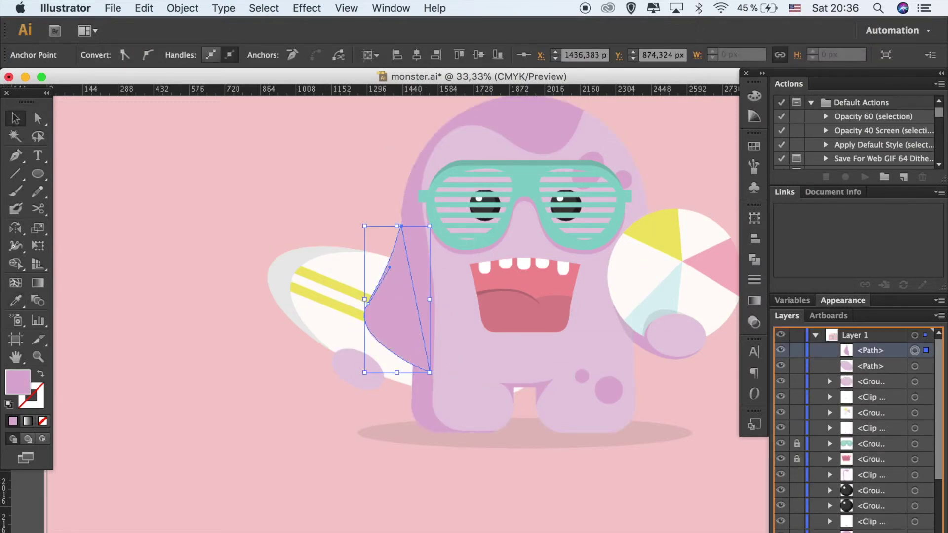
# - Move the arm shape's layer below the surfboard
pyautogui.scroll(-4, 857, 429)
pyautogui.scroll(-3, 856, 429)
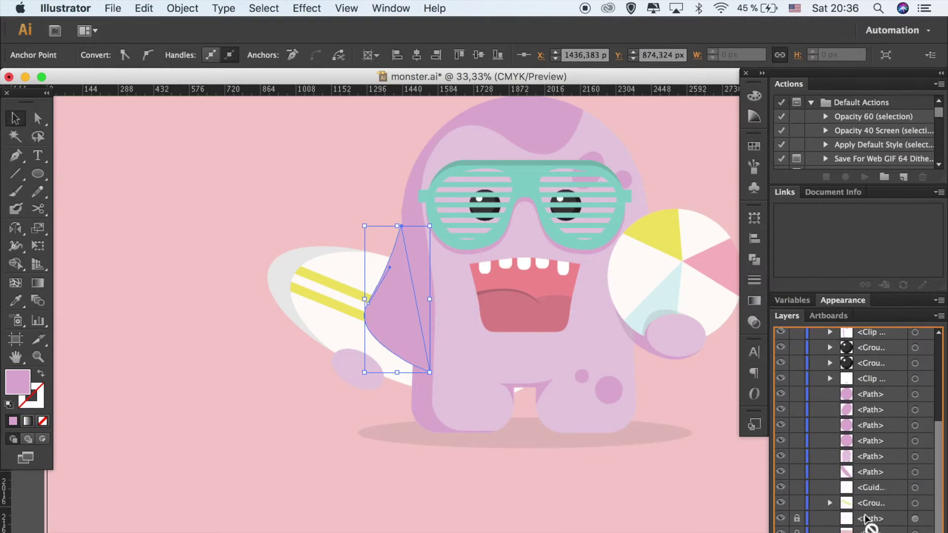
pyautogui.moveTo(864, 518); pyautogui.dragTo(866, 513)
pyautogui.hotkey('ctrl', 'shift', 'a')
pyautogui.hotkey('ctrl', '1')
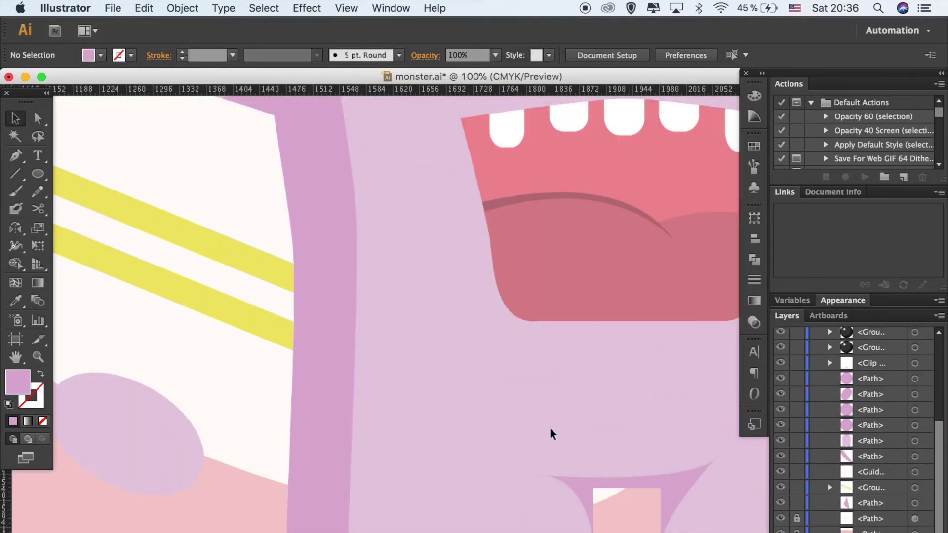
# - Shift the arm's top anchor point onto the body edge
pyautogui.scroll(5, 550, 434)
pyautogui.press('a')
pyautogui.moveTo(388, 146); pyautogui.dragTo(393, 148)
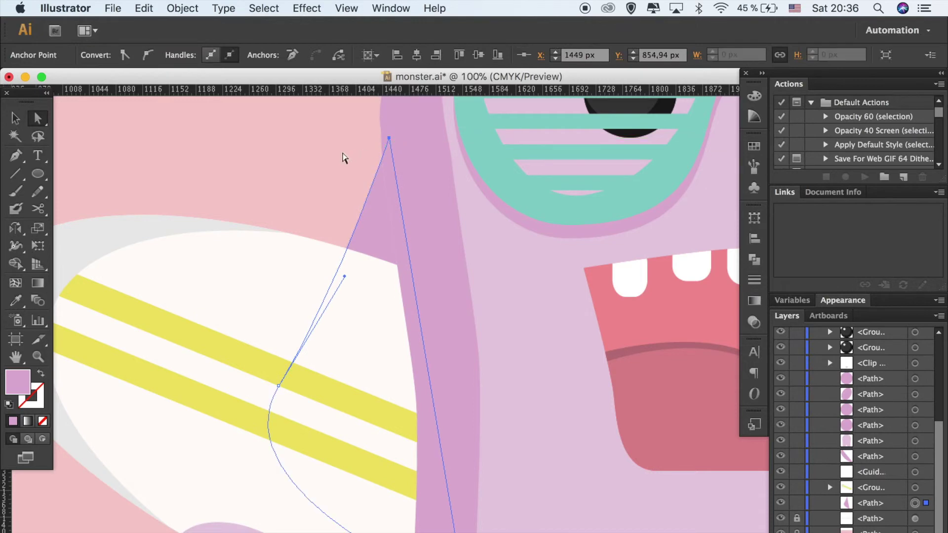
pyautogui.hotkey('ctrl', 'shift', 'a')
pyautogui.hotkey('ctrl', '-')
pyautogui.hotkey('ctrl', '-')
pyautogui.hotkey('ctrl', '-')
pyautogui.hotkey('ctrl', '-')
pyautogui.hotkey('ctrl', '-')
pyautogui.hotkey('ctrl', '+')
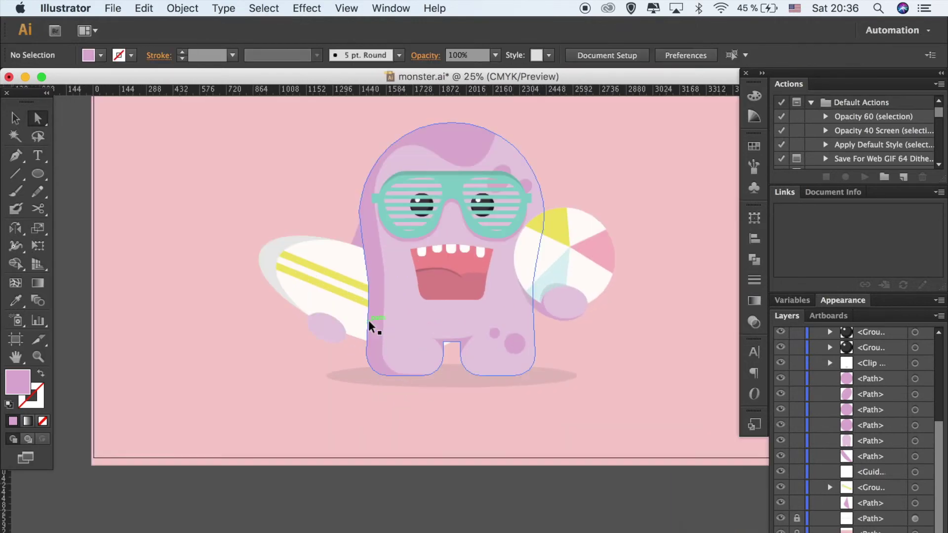
pyautogui.hotkey('ctrl', '+')
pyautogui.hotkey('ctrl', '+')
pyautogui.hotkey('ctrl', '+')
pyautogui.scroll(3, 370, 328)
pyautogui.hscroll(-5, 370, 328)
# - Nudge the small hand ellipse slightly lower
pyautogui.press('v')
pyautogui.click(354, 385)
pyautogui.moveTo(355, 384); pyautogui.dragTo(351, 390)
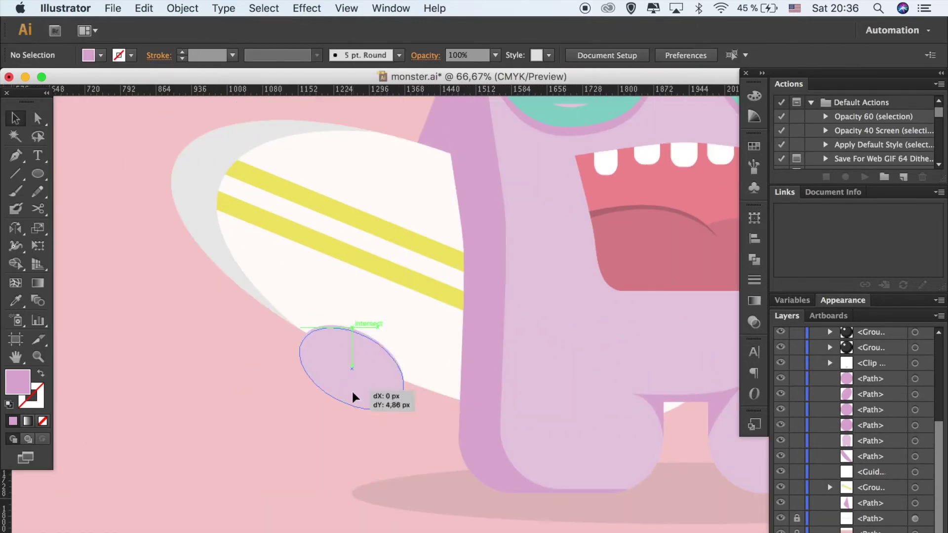
pyautogui.hotkey('ctrl', 'shift', 'a')
# - Pen-draw a darker lavender shape at the board edge above the hand, sent behind the surfboard
pyautogui.press('p')
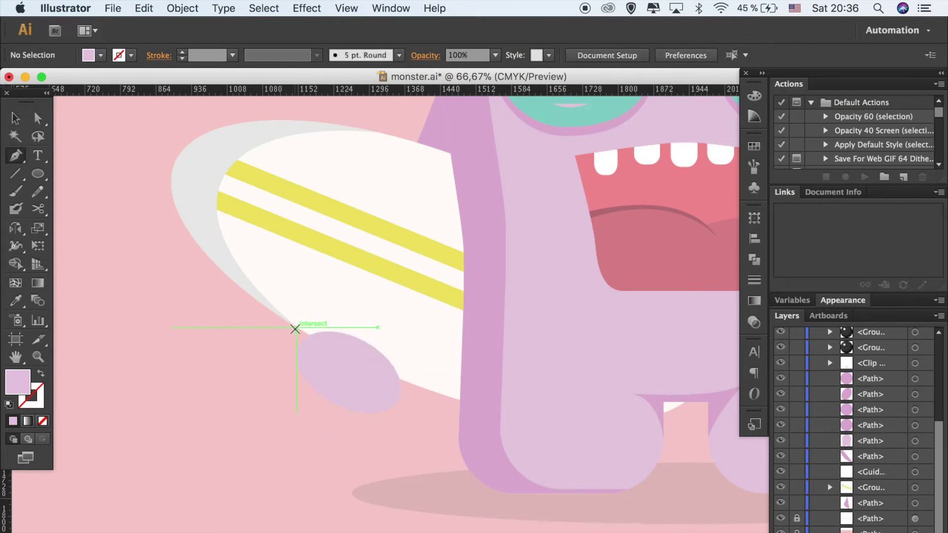
pyautogui.click(292, 327)
pyautogui.moveTo(318, 390); pyautogui.dragTo(317, 391)
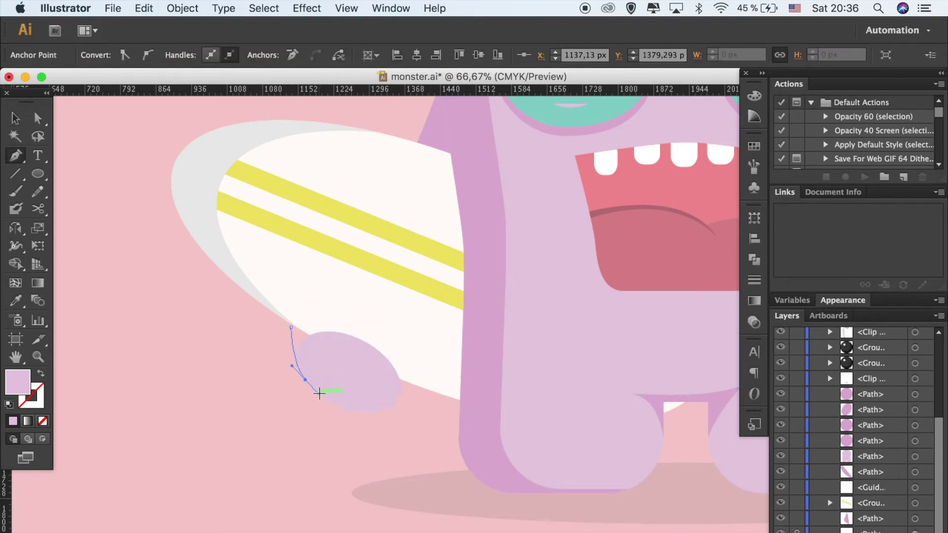
pyautogui.click(377, 323)
pyautogui.click(324, 285)
pyautogui.click(292, 326)
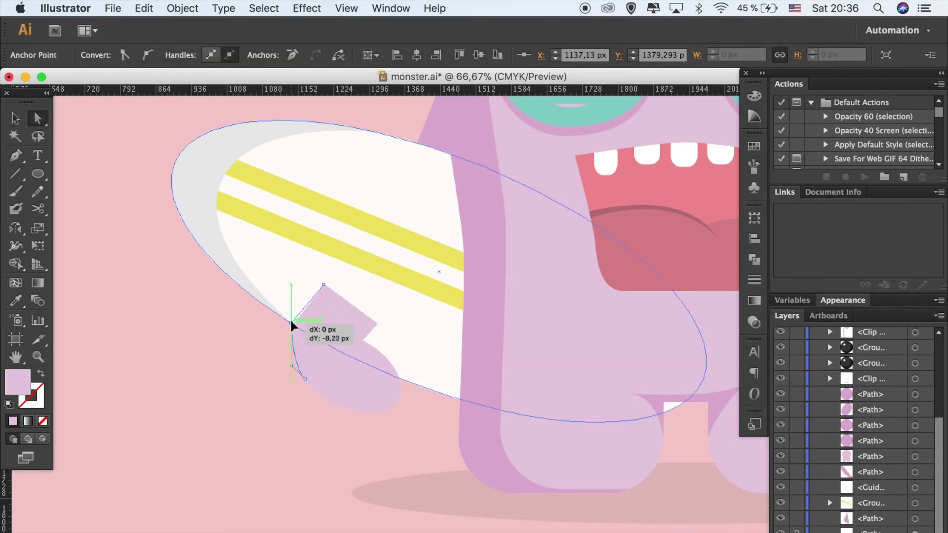
pyautogui.press('i')
pyautogui.click(550, 503)
pyautogui.press('v')
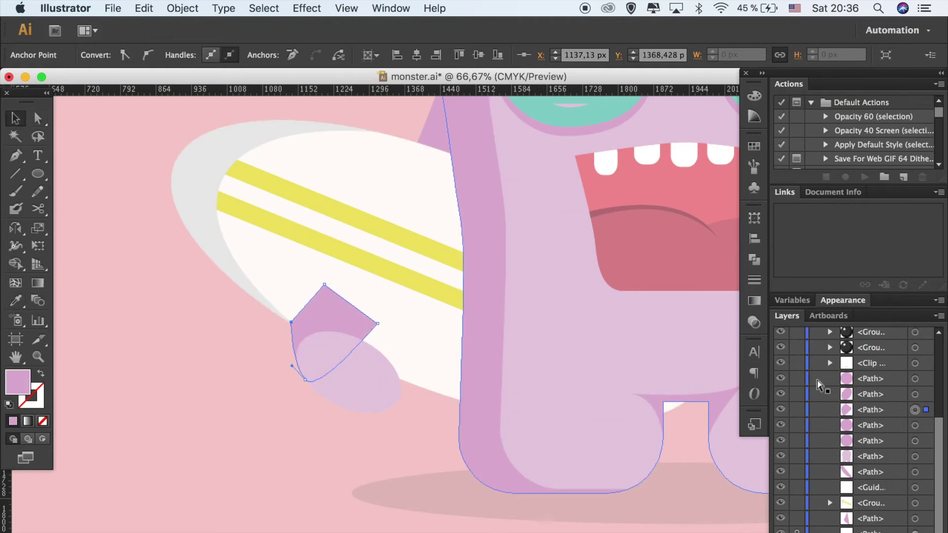
pyautogui.hotkey('ctrl', '[')
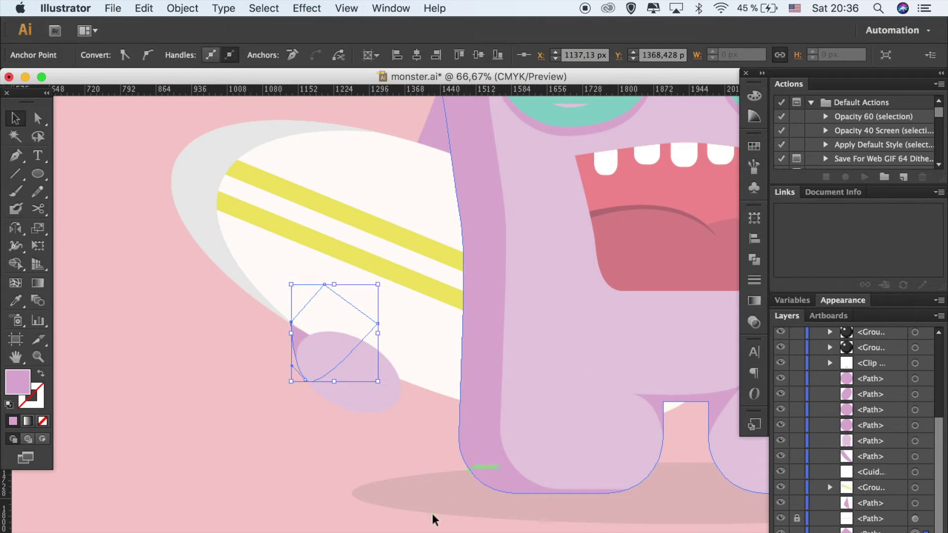
pyautogui.click(432, 513)
# - Adjust the shape's corner anchor to follow the hand's curve
pyautogui.hotkey('ctrl', '=')
pyautogui.hotkey('ctrl', '=')
pyautogui.hotkey('ctrl', '=')
pyautogui.hotkey('ctrl', '=')
pyautogui.hotkey('ctrl', '=')
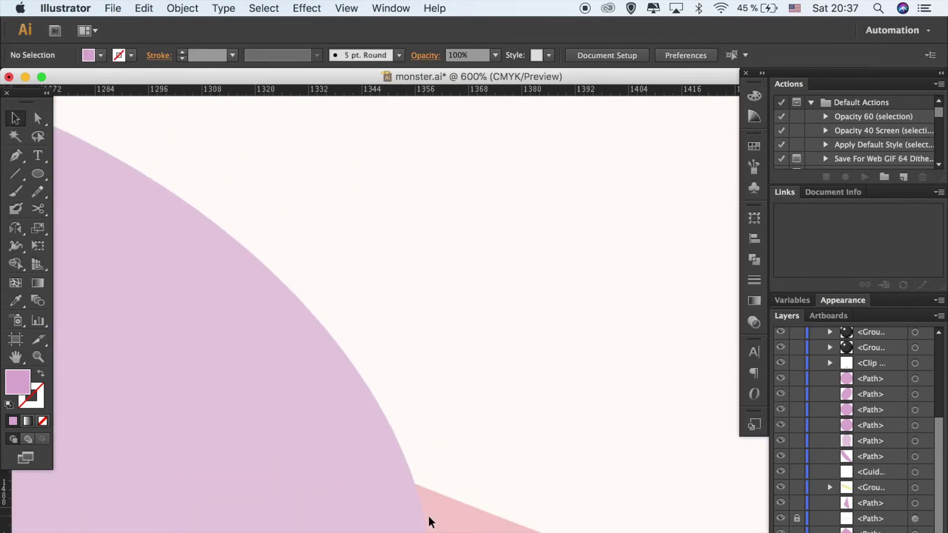
pyautogui.hscroll(-10, 428, 513)
pyautogui.press('a')
pyautogui.click(298, 348)
pyautogui.moveTo(333, 428); pyautogui.dragTo(343, 432)
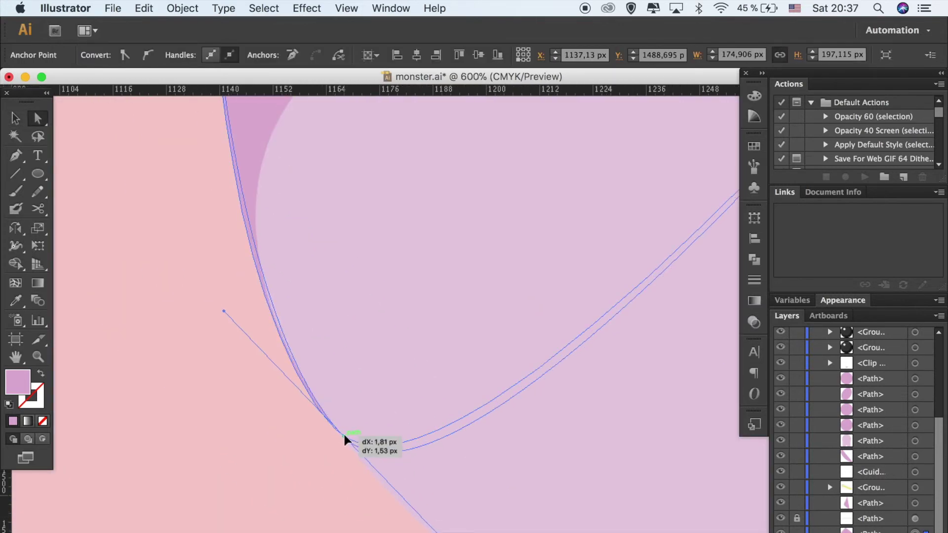
pyautogui.click(298, 446)
pyautogui.hotkey('ctrl', '-')
pyautogui.hotkey('ctrl', '-')
pyautogui.hotkey('ctrl', '-')
pyautogui.hotkey('ctrl', '-')
pyautogui.hotkey('ctrl', '-')
pyautogui.hotkey('ctrl', '-')
pyautogui.hotkey('ctrl', '-')
pyautogui.hotkey('ctrl', '-')
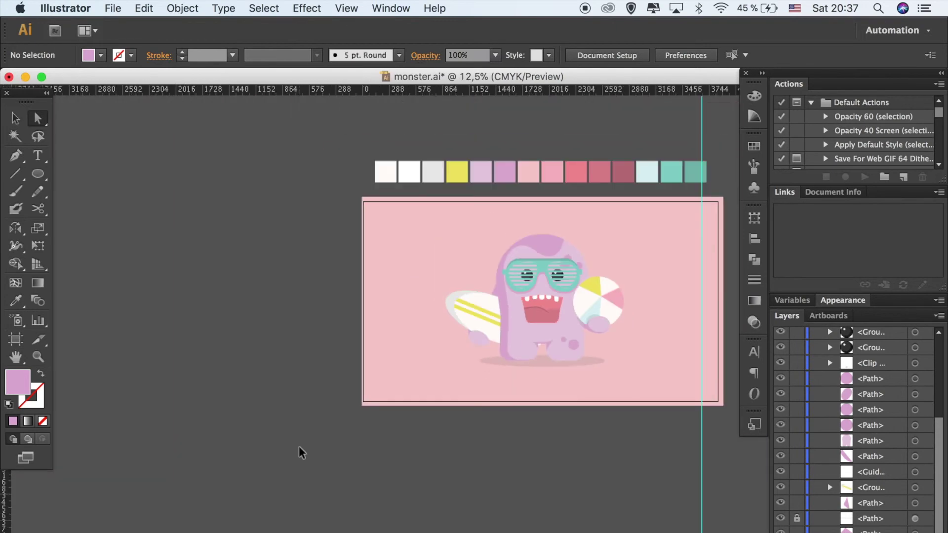
# - Pen-draw a darker purple triangle from the arm up the monster's body side
pyautogui.hotkey('ctrl', '=')
pyautogui.hotkey('ctrl', '=')
pyautogui.hotkey('ctrl', '=')
pyautogui.hotkey('ctrl', '=')
pyautogui.hotkey('ctrl', '=')
pyautogui.scroll(5, 435, 392)
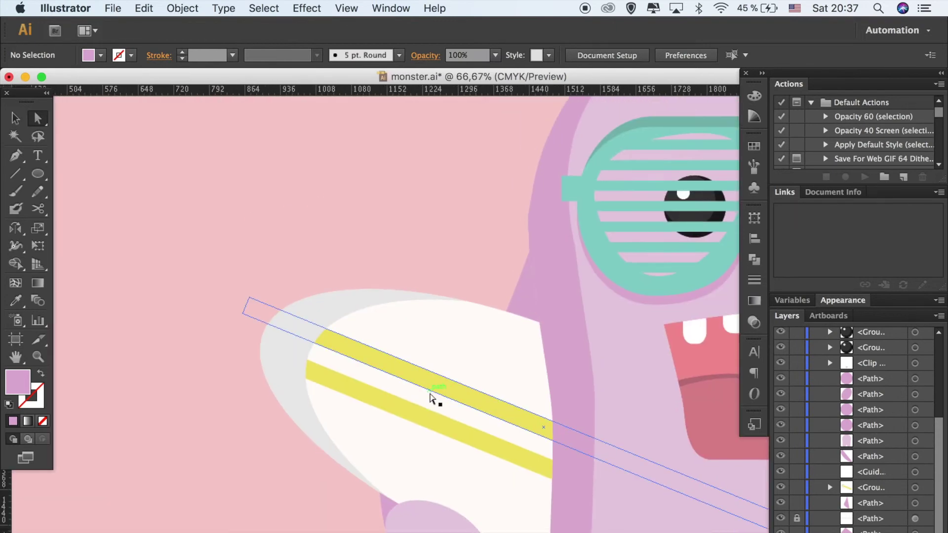
pyautogui.scroll(-3, 504, 201)
pyautogui.hotkey('ctrl', '=')
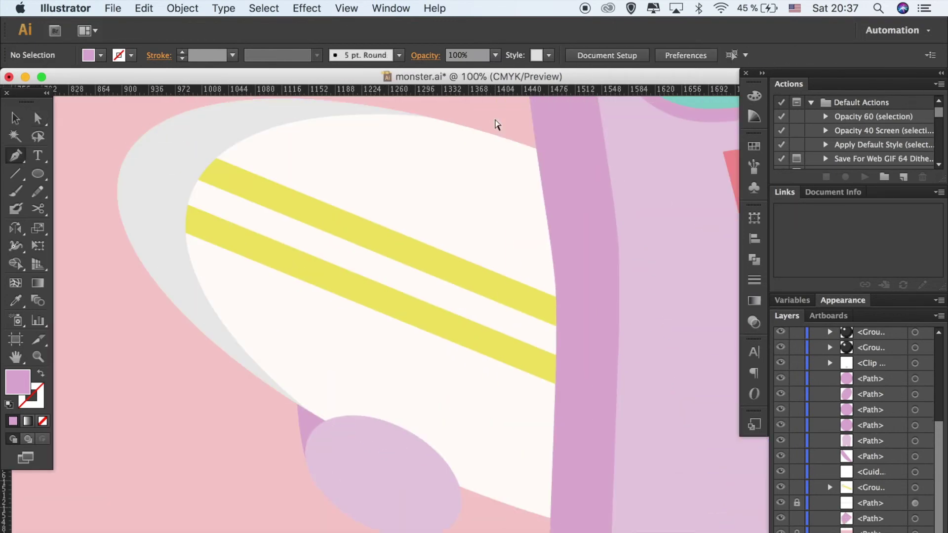
pyautogui.hotkey('ctrl', '-')
pyautogui.hotkey('ctrl', '-')
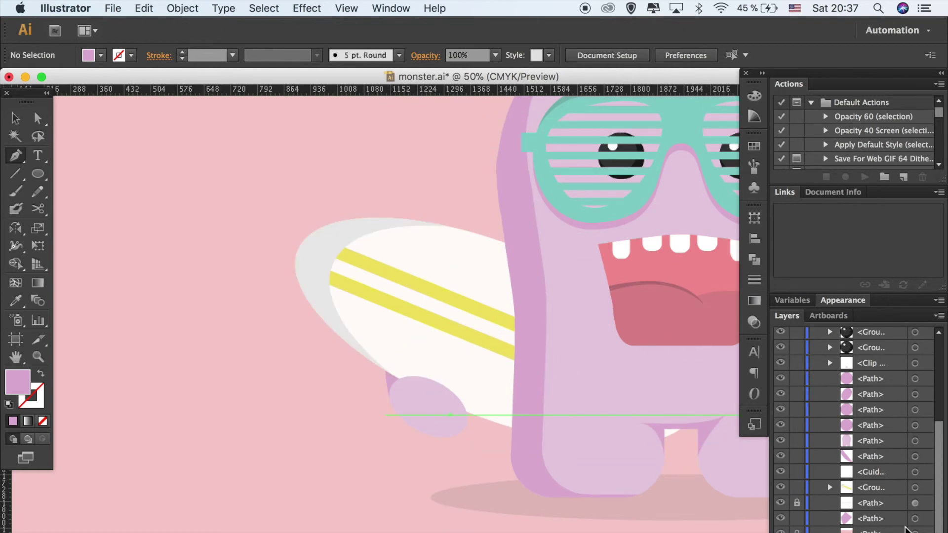
pyautogui.click(385, 370)
pyautogui.hotkey('ctrl', 'z')
pyautogui.scroll(2, 501, 152)
pyautogui.moveTo(500, 202)
pyautogui.mouseDown()
pyautogui.moveTo(486, 113)
pyautogui.moveTo(498, 116)
pyautogui.mouseUp()
pyautogui.click(529, 356)
pyautogui.click(384, 416)
# - Move the new triangle lower in the Layers stack, behind the surfboard
pyautogui.press('v')
pyautogui.moveTo(866, 417); pyautogui.dragTo(849, 523)
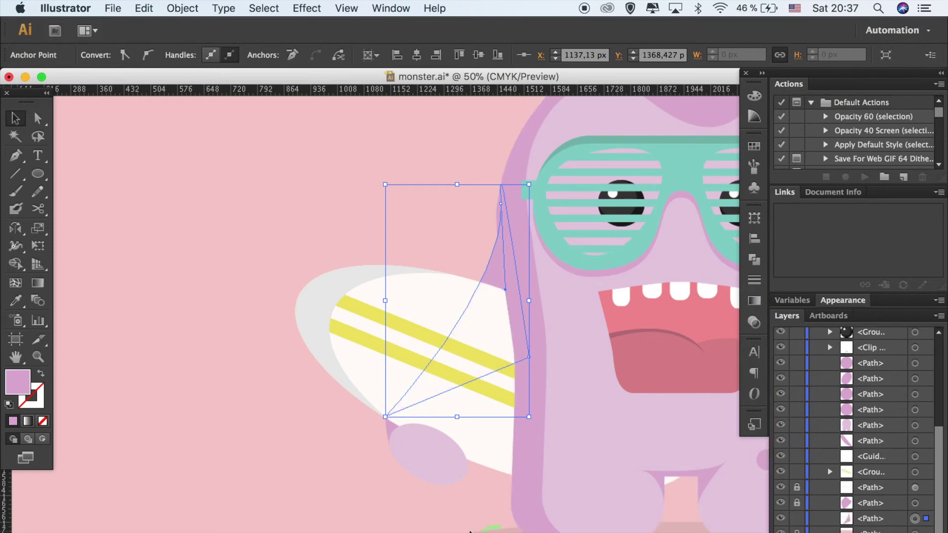
pyautogui.hotkey('ctrl', 'shift', 'a')
# - Draw a small circle over the gap between the monster's legs
pyautogui.hotkey('ctrl', '-')
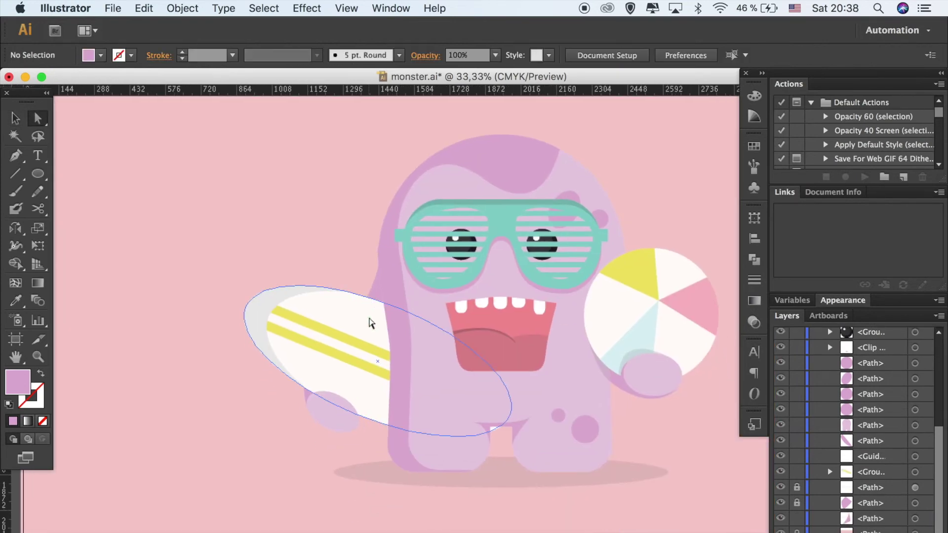
pyautogui.hotkey('ctrl', '=')
pyautogui.hotkey('ctrl', '=')
pyautogui.hscroll(-3, 371, 323)
pyautogui.hscroll(-3, 371, 323)
pyautogui.hscroll(5, 371, 323)
pyautogui.scroll(-2, 371, 323)
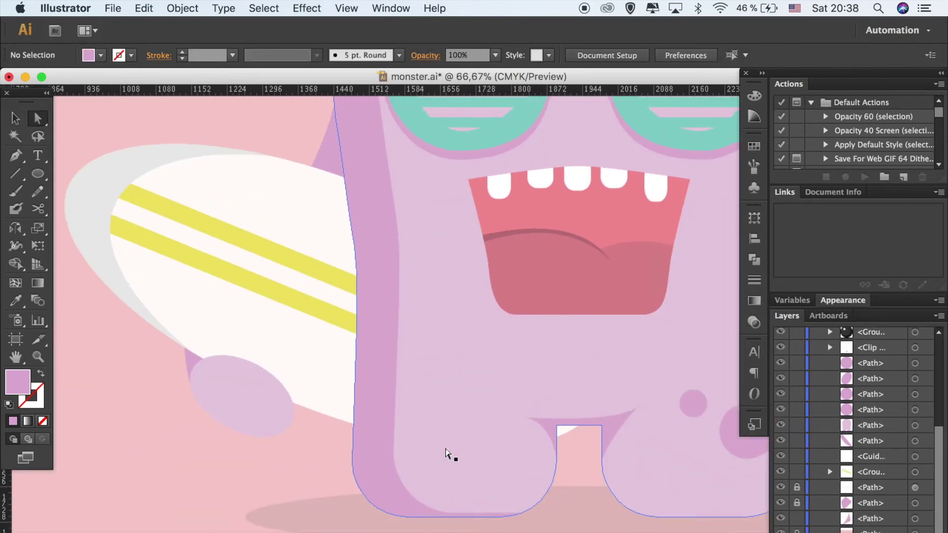
pyautogui.press('l')
pyautogui.moveTo(484, 402); pyautogui.dragTo(543, 458)
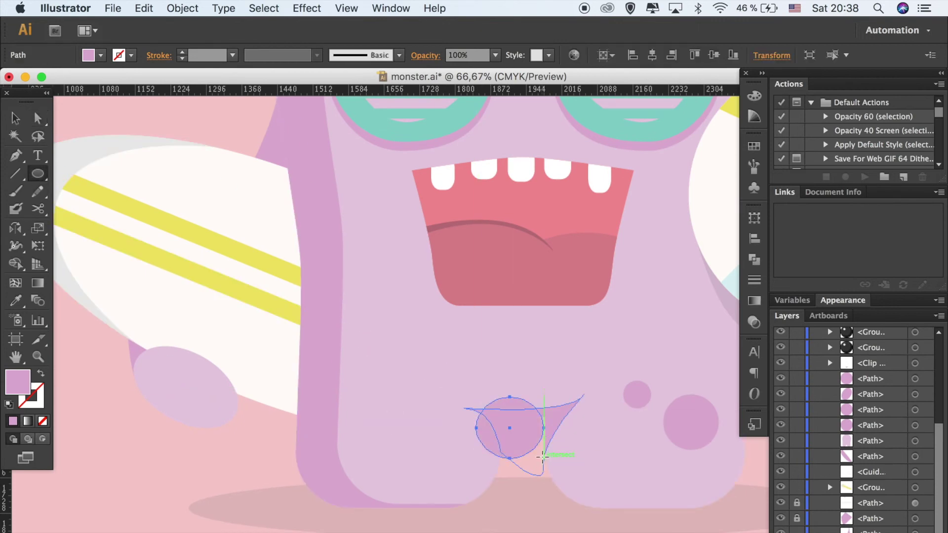
# - Give the leg-gap circle a faint shadow fill sampled with the Eyedropper
pyautogui.press('i')
pyautogui.click(428, 519)
pyautogui.press('v')
pyautogui.hotkey('ctrl', '0')
pyautogui.click(612, 522)
# - Clip the surfboard stripes to a pasted copy of the white board shape and move it lower
pyautogui.scroll(-1, 934, 396)
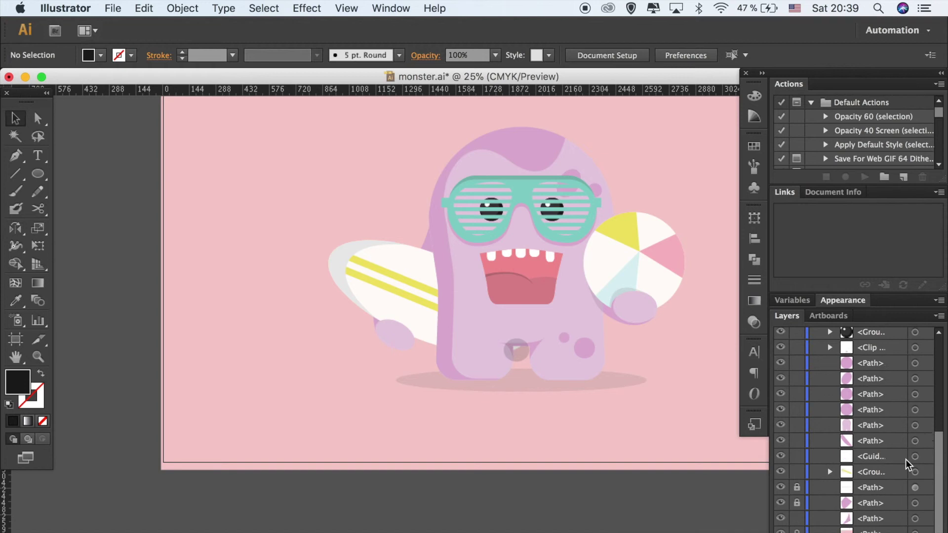
pyautogui.click(829, 471)
pyautogui.hotkey('ctrl', 'f')
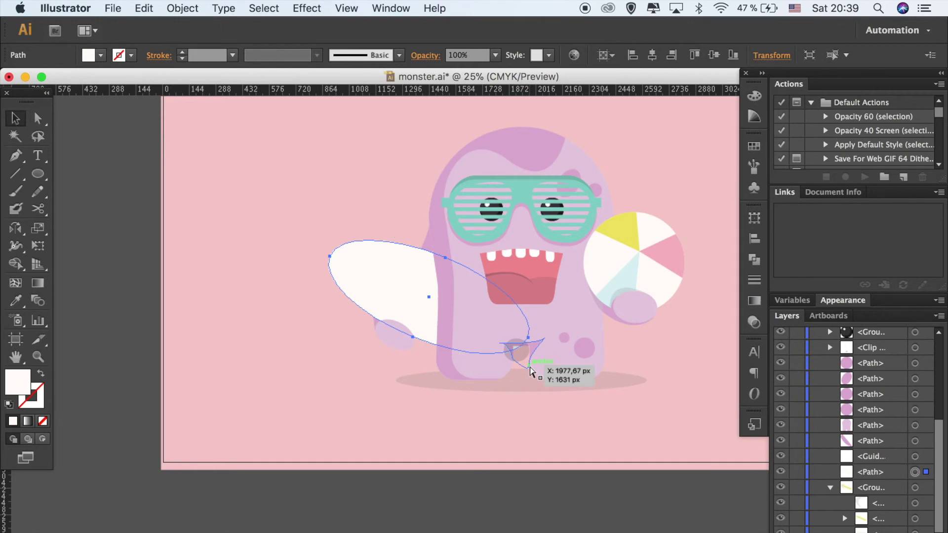
pyautogui.moveTo(530, 370); pyautogui.dragTo(522, 354)
pyautogui.hotkey('ctrl', '7')
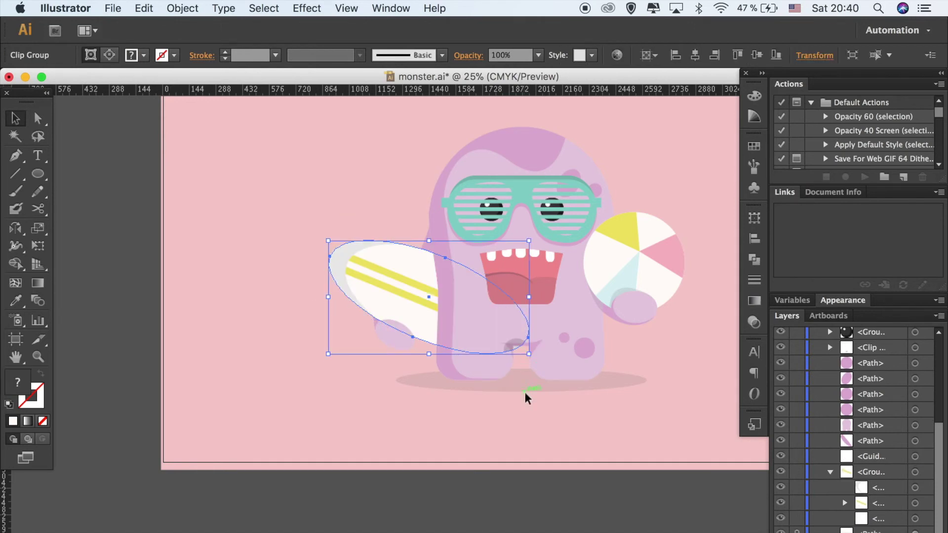
pyautogui.click(524, 393)
pyautogui.click(830, 473)
pyautogui.scroll(10, 832, 383)
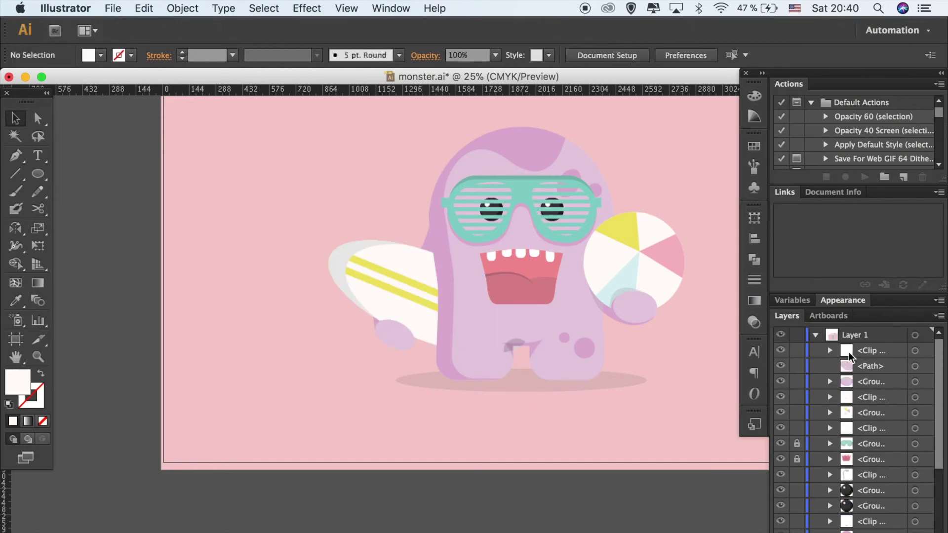
pyautogui.scroll(-3, 848, 352)
pyautogui.moveTo(857, 519); pyautogui.dragTo(858, 529)
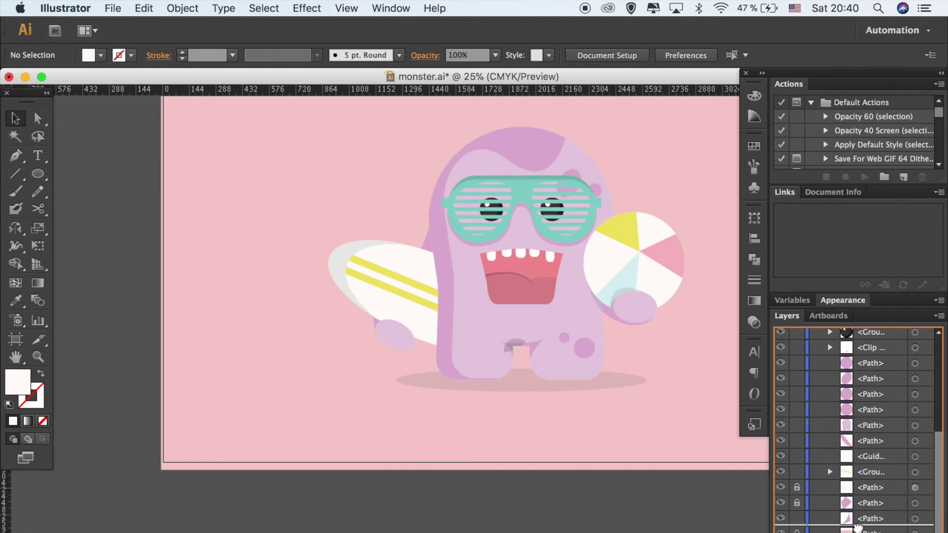
pyautogui.moveTo(864, 472); pyautogui.dragTo(864, 466)
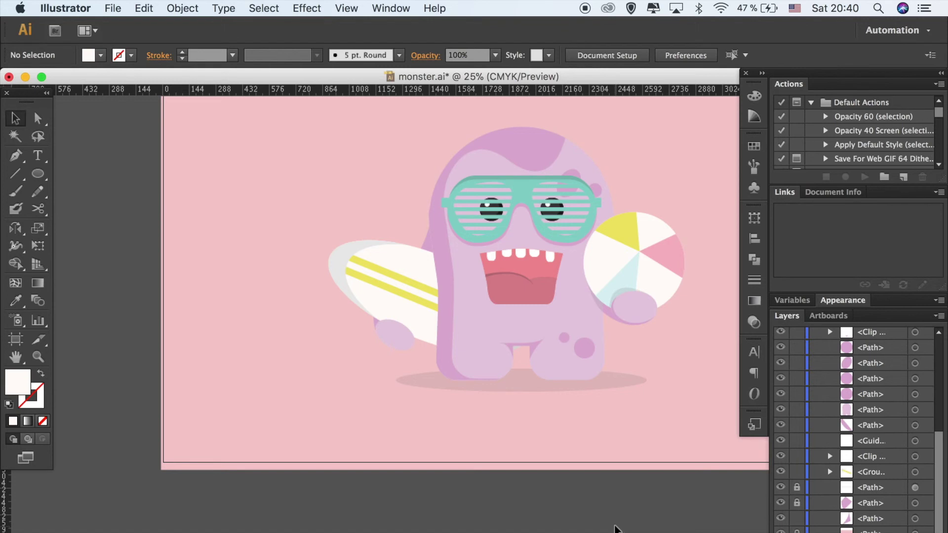
# - Start a Pen path with its first point on the surfboard's top edge beside the body
pyautogui.press('p')
pyautogui.moveTo(429, 247); pyautogui.dragTo(495, 261)
pyautogui.click(483, 262)
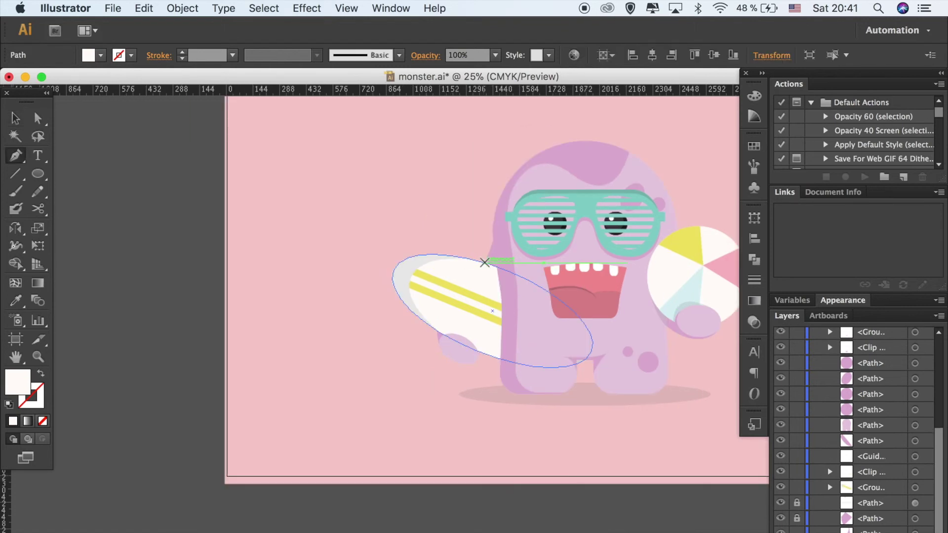
# - Pen-draw a shadow shape around the body and paw, filled with the ground shadow's semi-transparent grey
pyautogui.moveTo(483, 339); pyautogui.dragTo(465, 362)
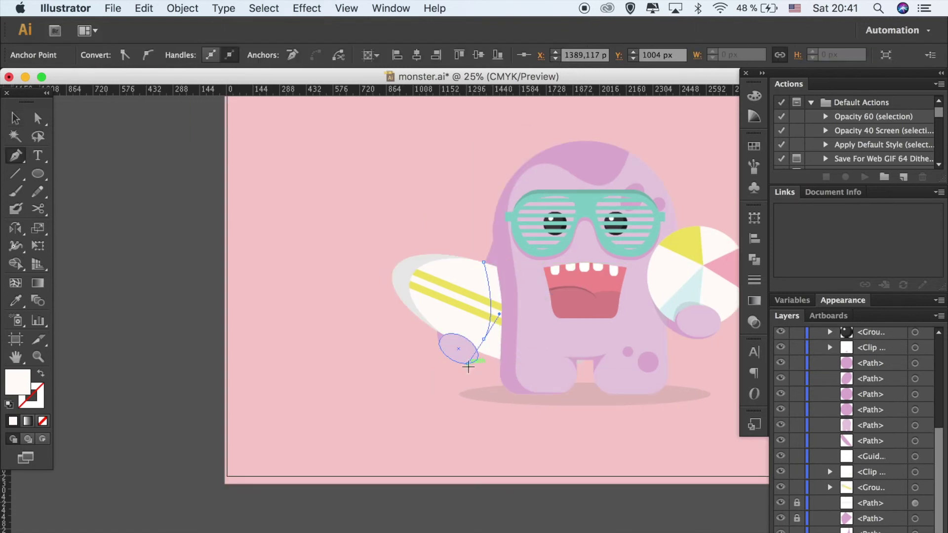
pyautogui.click(483, 340)
pyautogui.moveTo(445, 334); pyautogui.dragTo(430, 351)
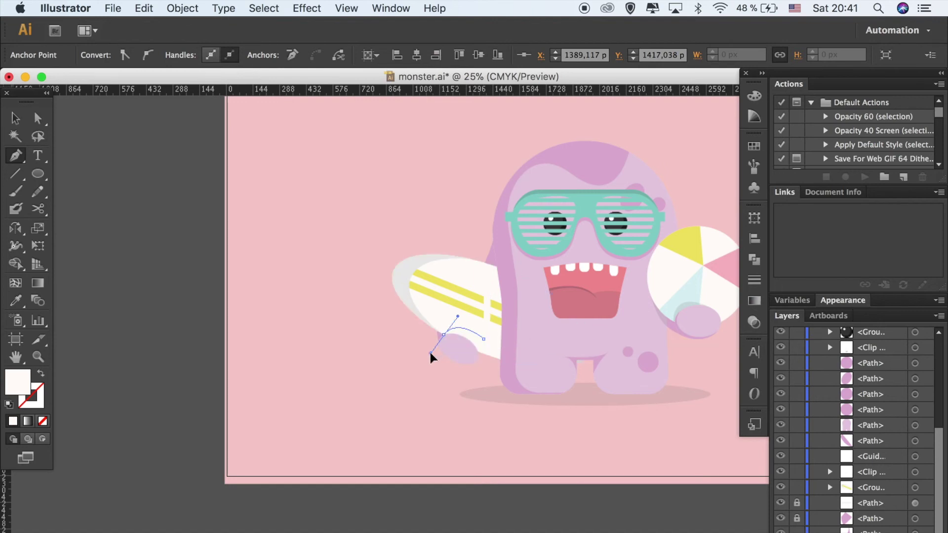
pyautogui.click(481, 372)
pyautogui.click(531, 361)
pyautogui.click(510, 248)
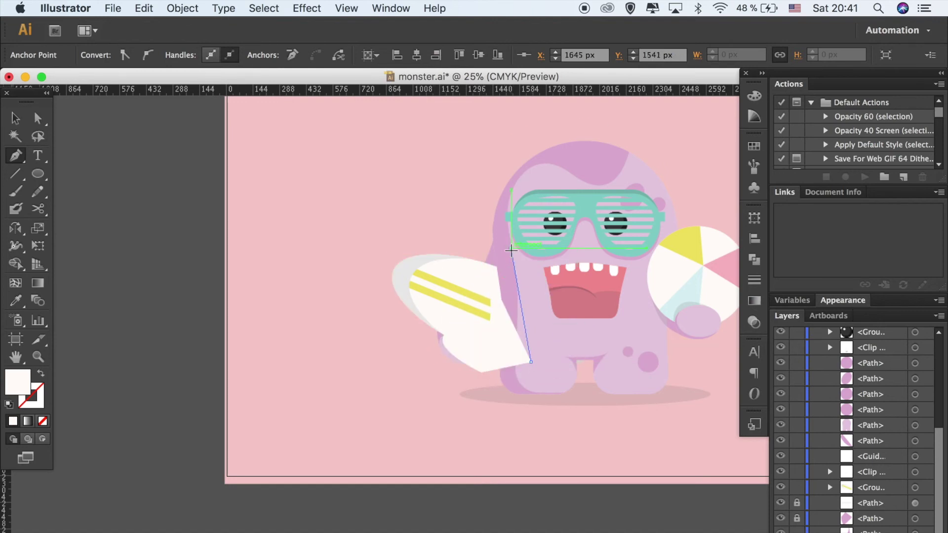
pyautogui.press('i')
pyautogui.click(576, 402)
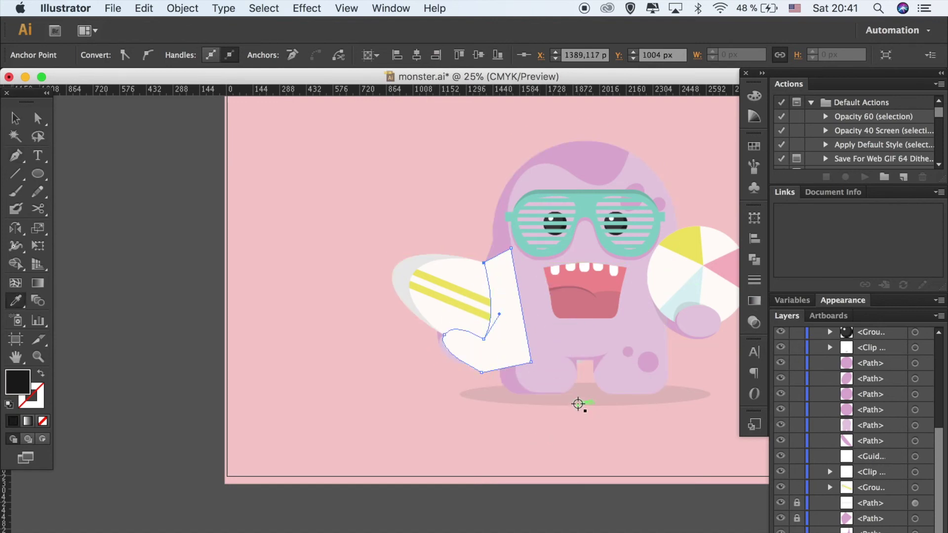
# - Send the shadow to the back of the surfboard group and clip it to the board outline
pyautogui.press('v')
pyautogui.click(830, 487)
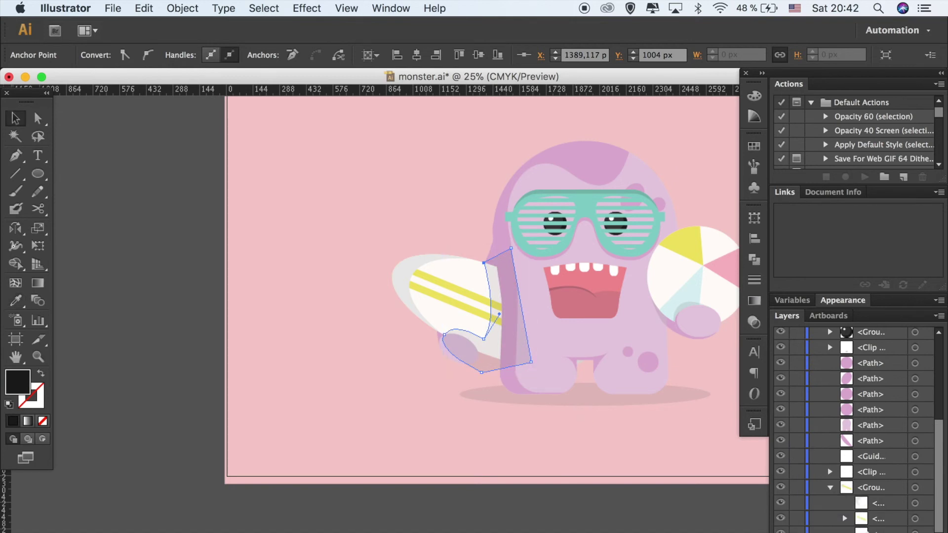
pyautogui.hotkey('ctrl', 'shift', '[')
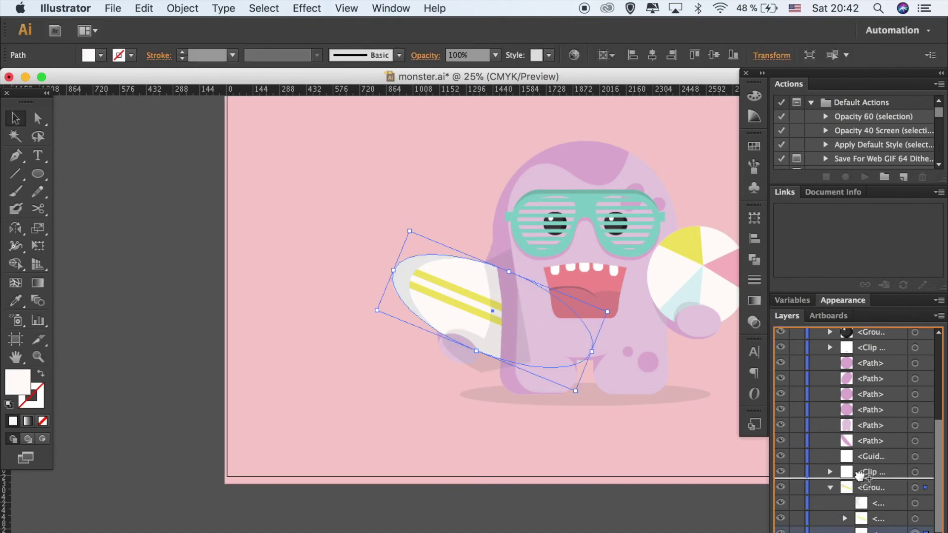
pyautogui.keyDown('shift'); pyautogui.click(493, 363); pyautogui.keyUp('shift')
pyautogui.hotkey('ctrl', '7')
pyautogui.click(504, 413)
pyautogui.scroll(-5, 851, 353)
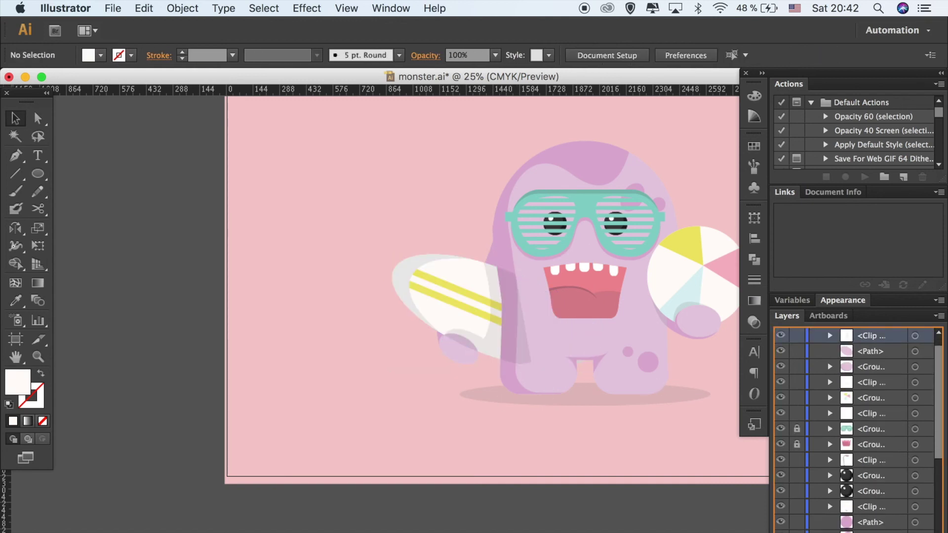
pyautogui.scroll(-2, 855, 444)
pyautogui.click(830, 472)
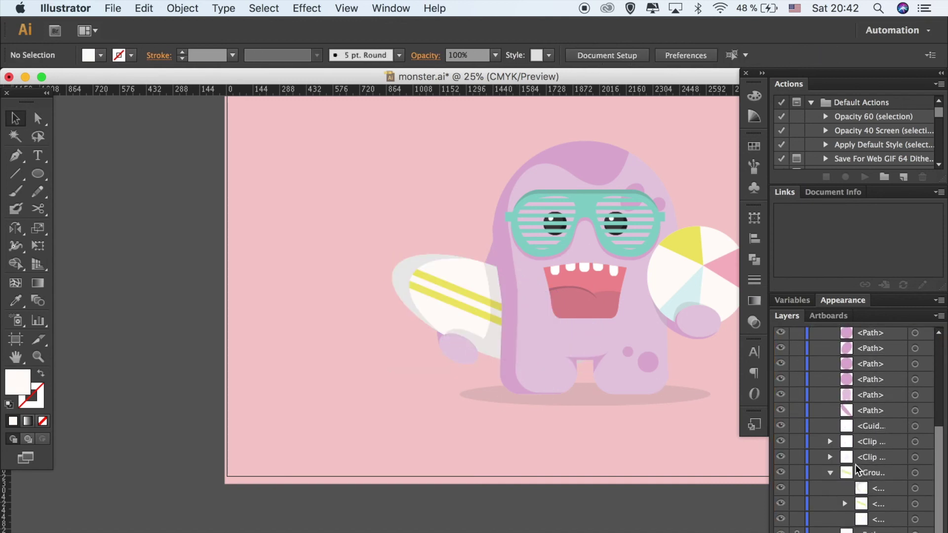
pyautogui.scroll(-5, 598, 518)
pyautogui.scroll(5, 597, 519)
pyautogui.scroll(3, 514, 341)
pyautogui.click(515, 339)
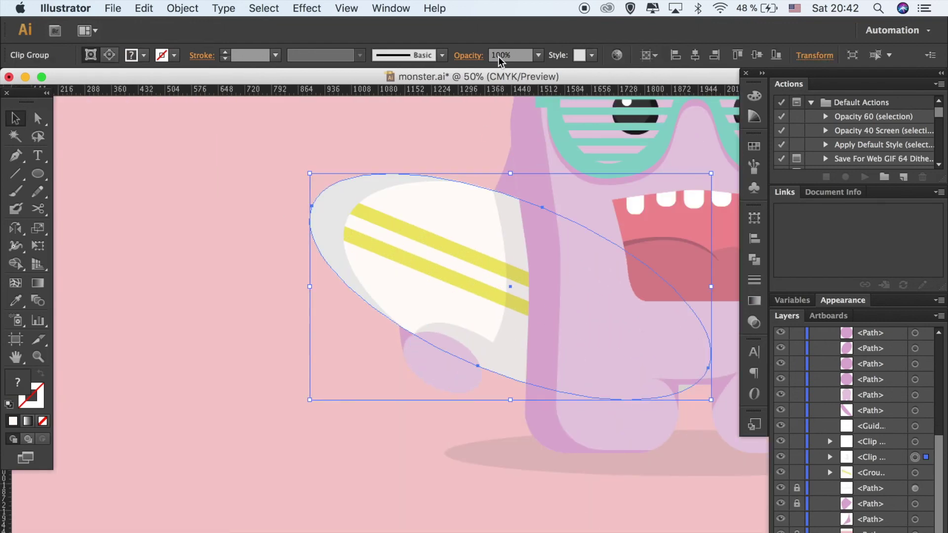
pyautogui.click(829, 442)
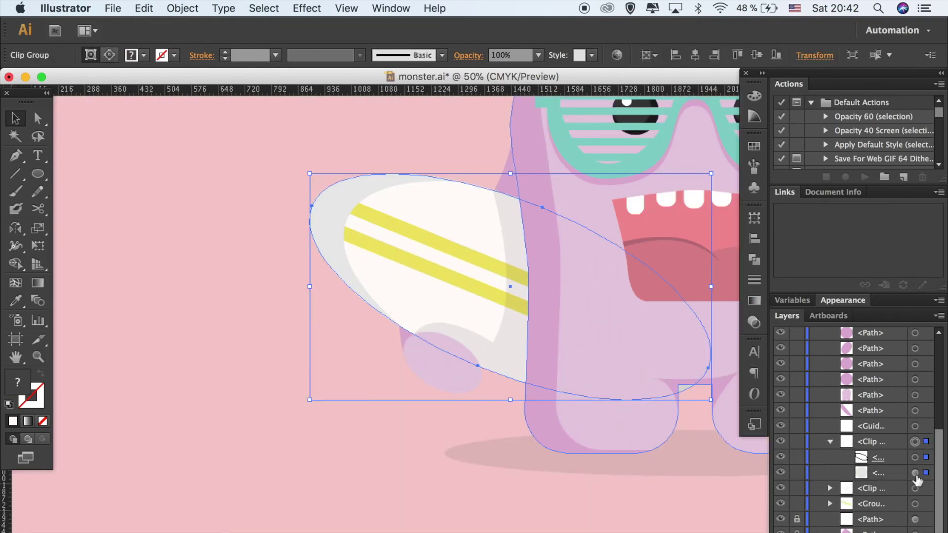
pyautogui.click(915, 473)
pyautogui.click(830, 441)
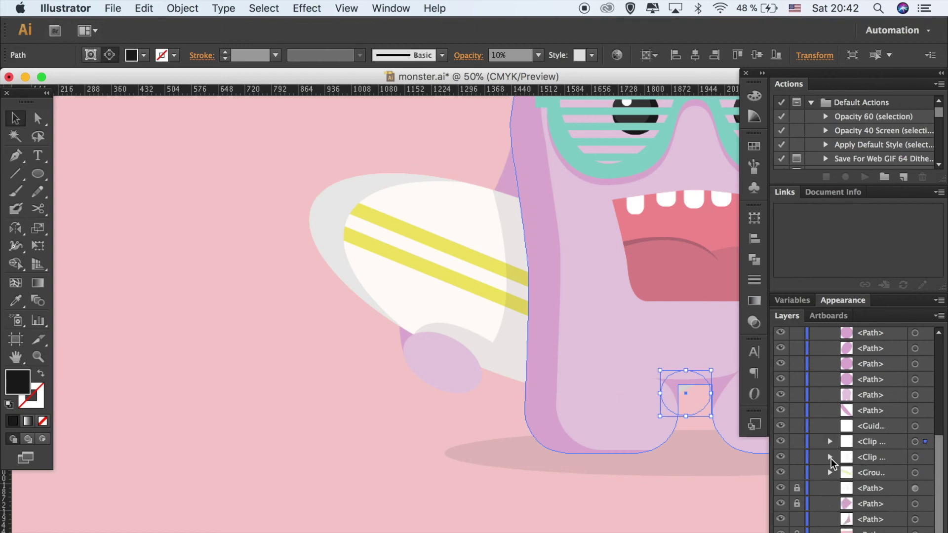
pyautogui.click(925, 488)
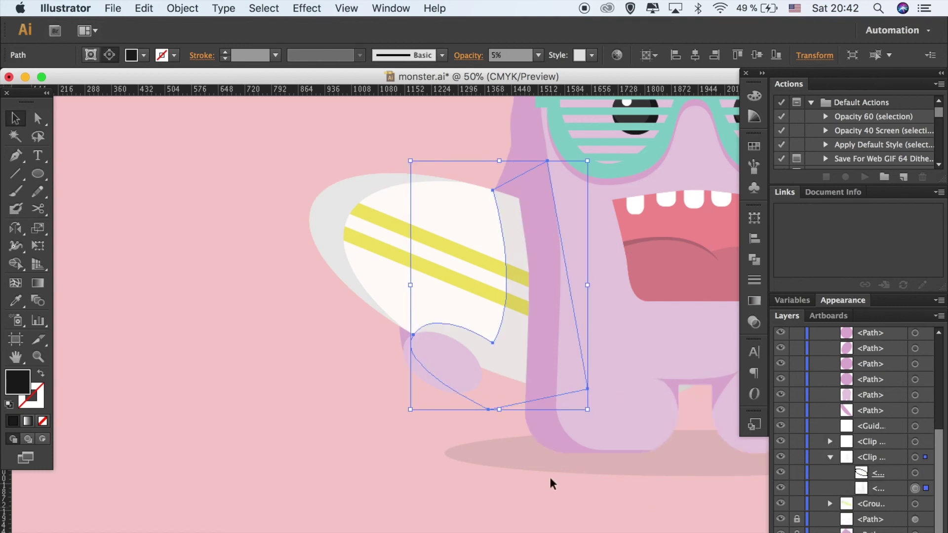
pyautogui.click(279, 449)
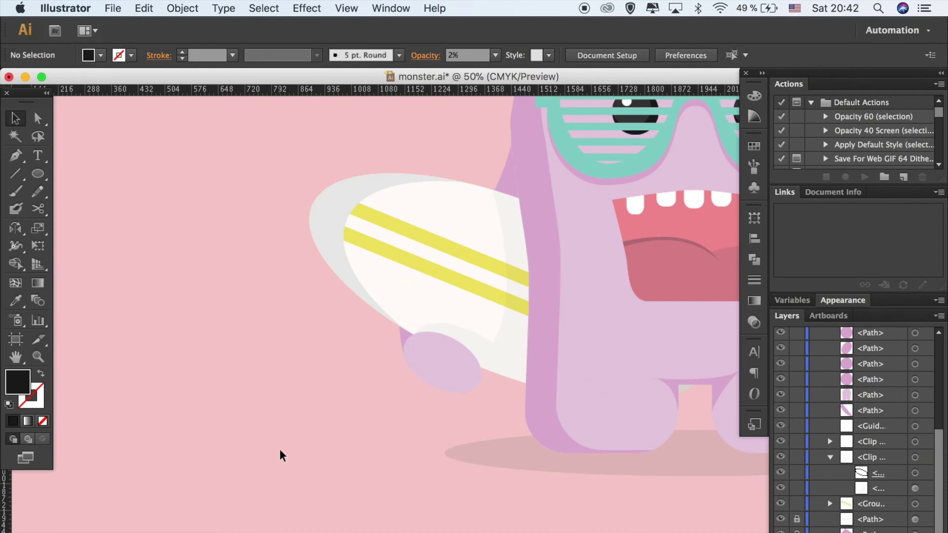
pyautogui.hotkey('ctrl', '+')
pyautogui.hotkey('ctrl', '+')
pyautogui.press('a')
pyautogui.click(478, 220)
pyautogui.hotkey('ctrl', 'shift', 'a')
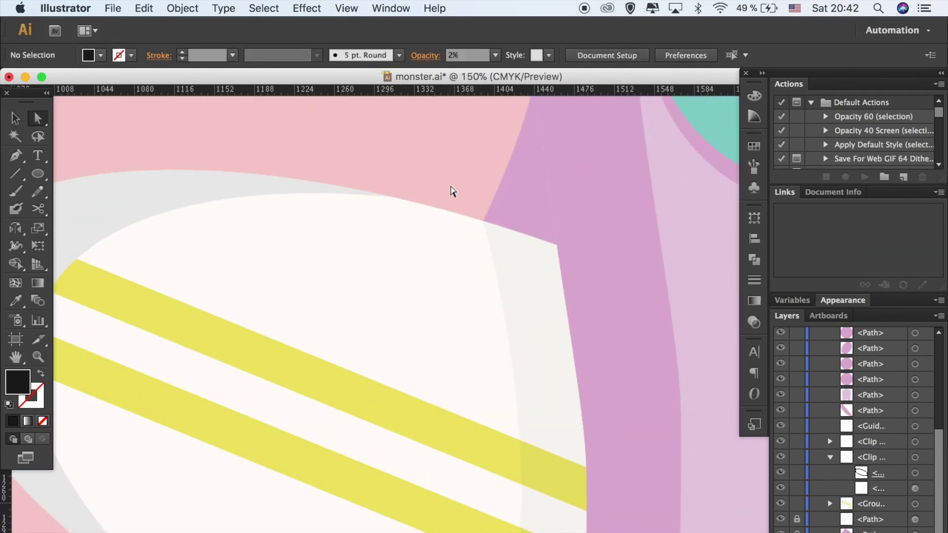
pyautogui.hotkey('ctrl', '-')
pyautogui.hotkey('ctrl', '-')
pyautogui.hotkey('ctrl', '-')
pyautogui.hotkey('ctrl', '-')
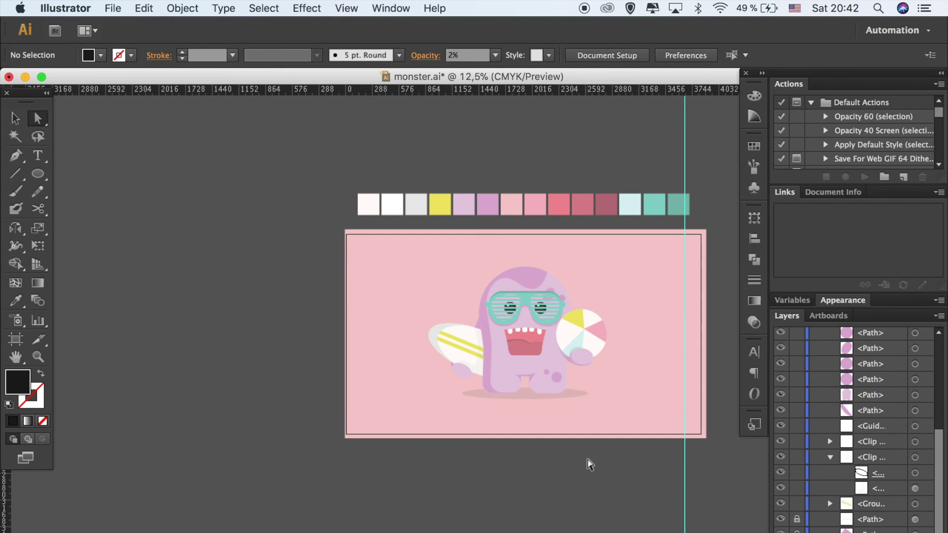
pyautogui.click(113, 8)
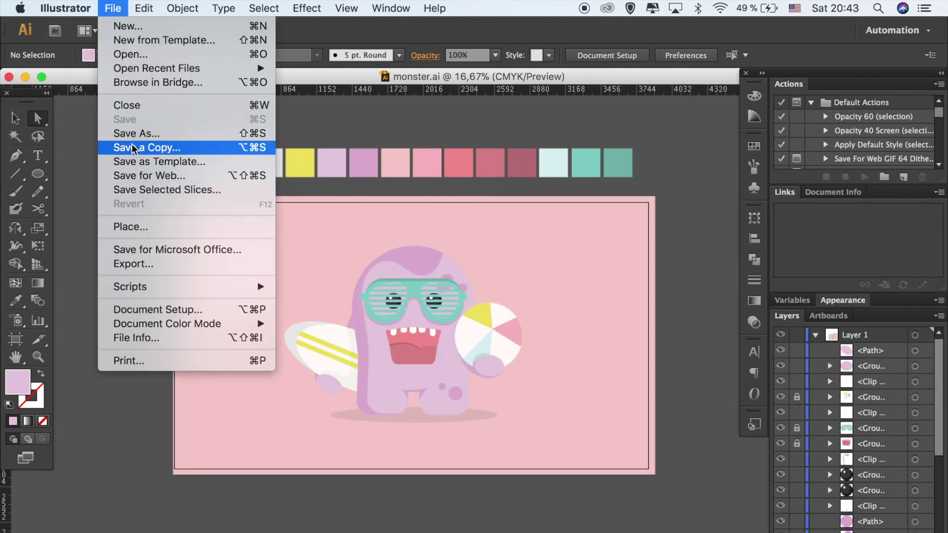
# - Export the artboard as monster-01.png to the Desktop and open it full screen in Preview
pyautogui.click(129, 264)
pyautogui.click(411, 248)
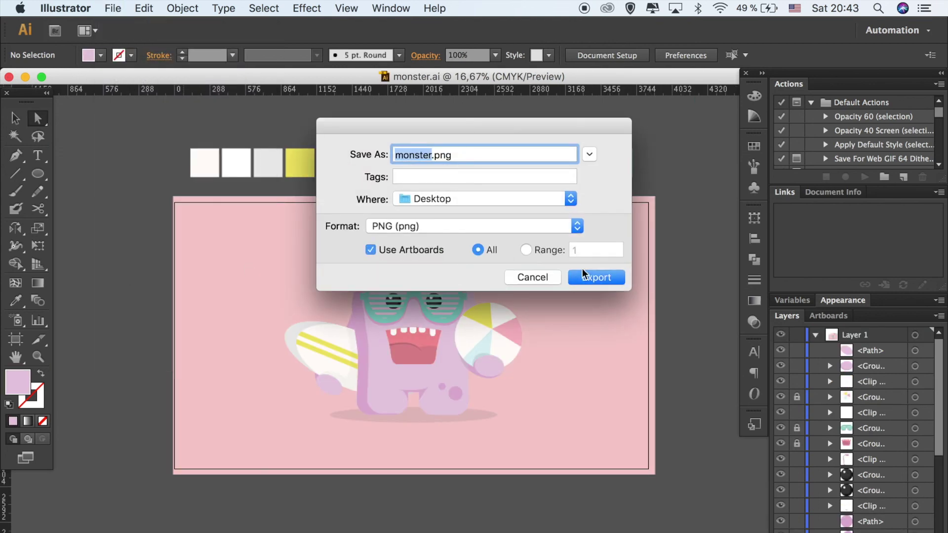
pyautogui.click(596, 277)
pyautogui.click(236, 373)
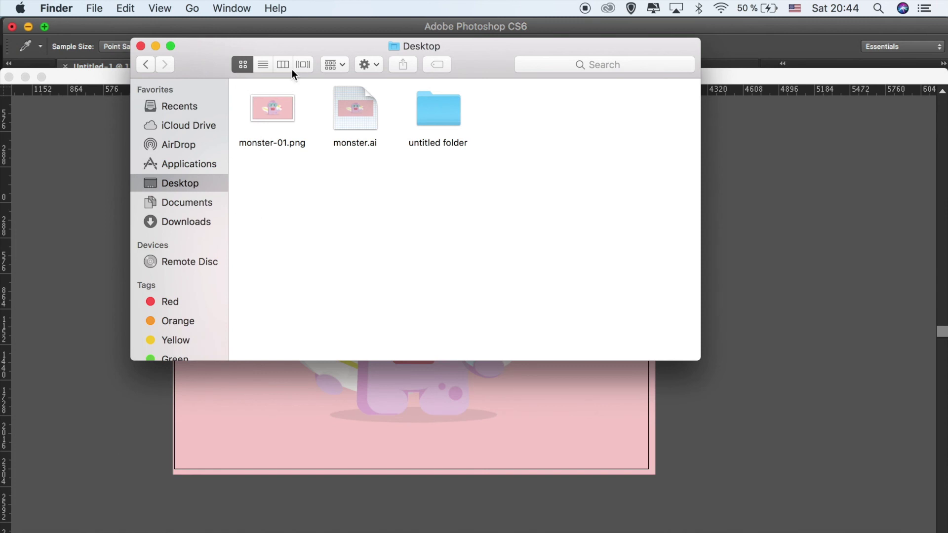
pyautogui.doubleClick(274, 105)
pyautogui.click(60, 45)
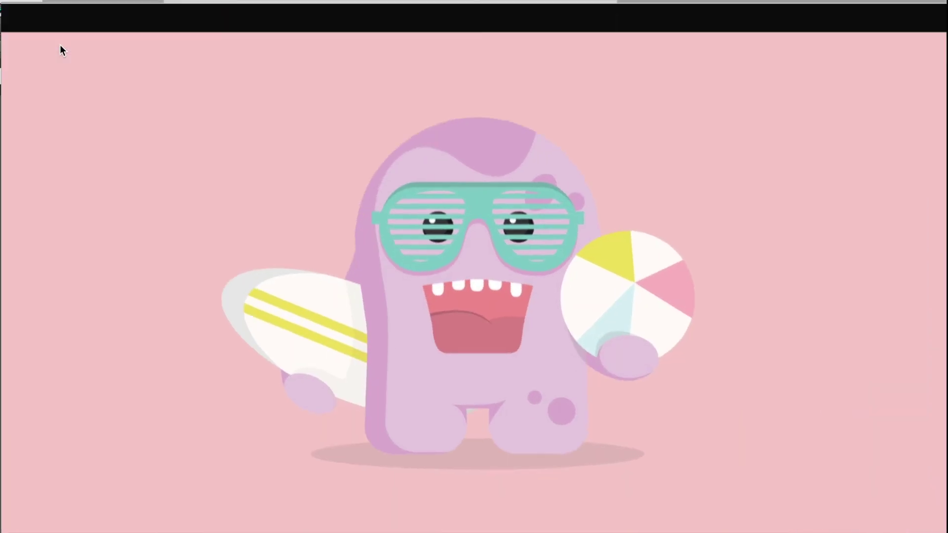